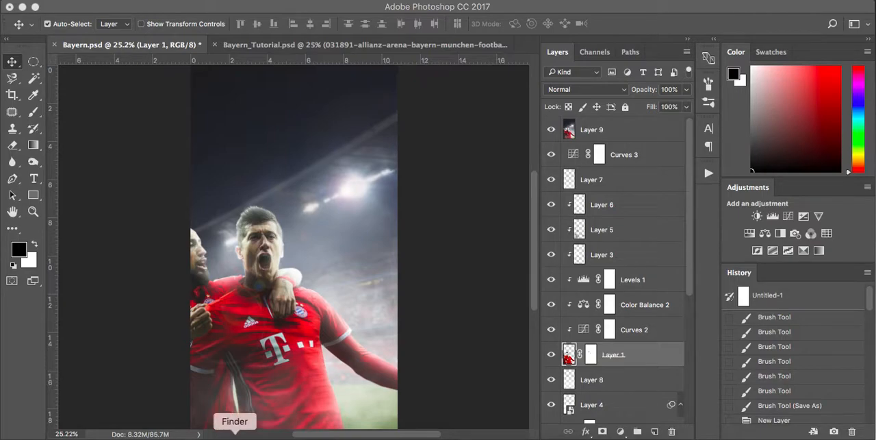
Preview the Allianz Arena stadium photo and the two-player celebration photo from their folder, closing each one.
{"action": "left_click", "coordinate": [235, 433]}
{"action": "double_click", "coordinate": [320, 111]}
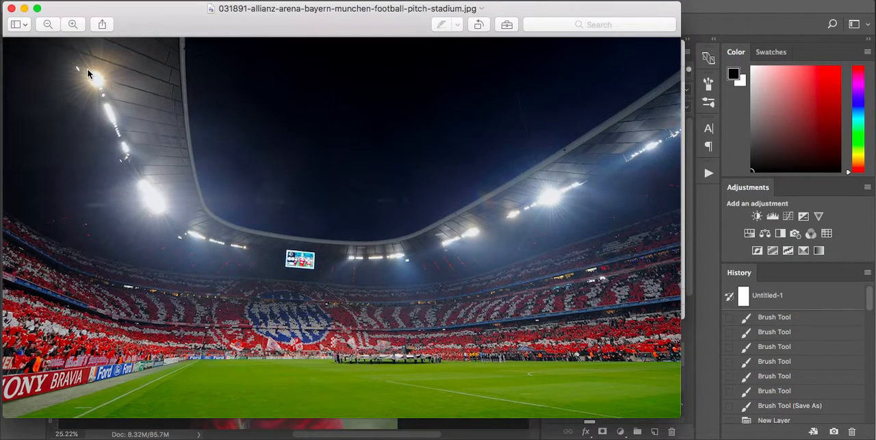
{"action": "left_click", "coordinate": [11, 9]}
{"action": "left_click", "coordinate": [384, 109]}
{"action": "double_click", "coordinate": [384, 109]}
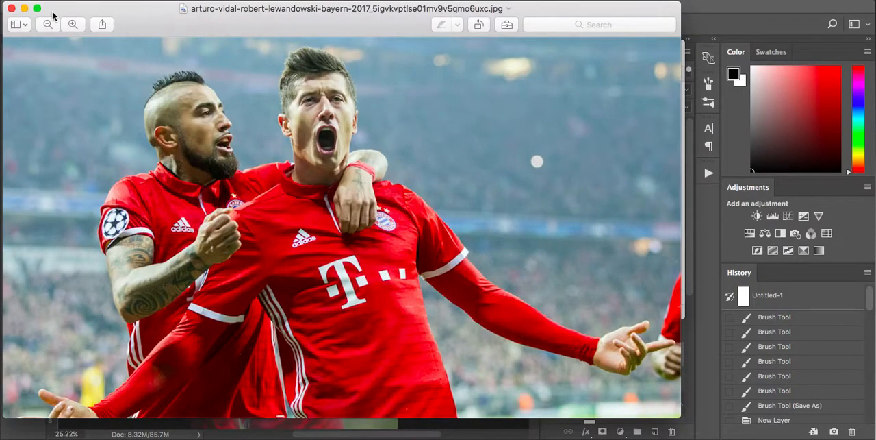
{"action": "left_click", "coordinate": [12, 9]}
{"action": "left_click", "coordinate": [117, 221]}
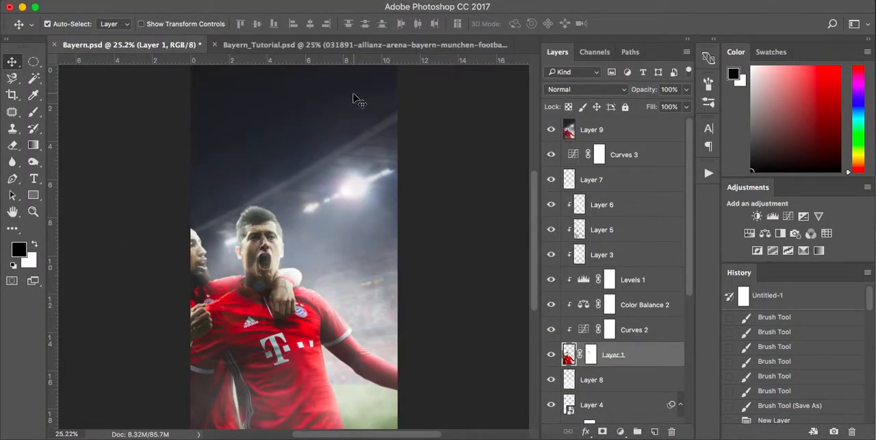
Switch to Bayern_Tutorial.psd and examine the masked cut-out of the players and the stadium photo up close.
{"action": "left_click", "coordinate": [382, 45]}
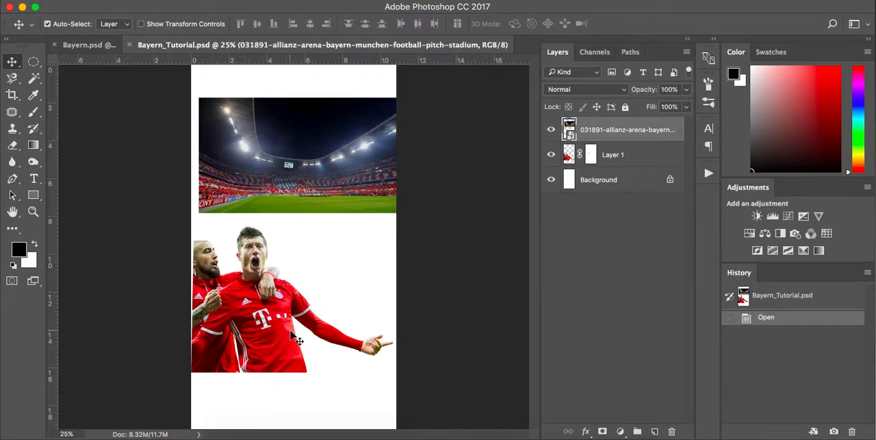
{"action": "scroll", "coordinate": [276, 317], "scroll_direction": "up", "scroll_amount": 8}
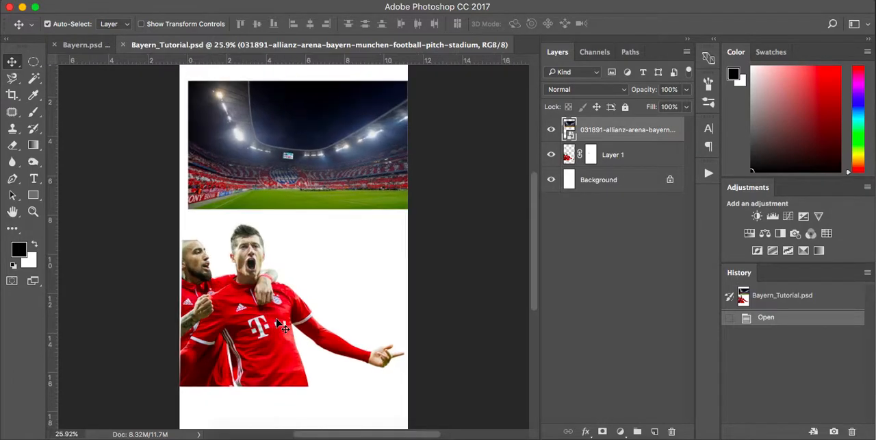
{"action": "scroll", "coordinate": [218, 278], "scroll_direction": "up", "scroll_amount": 4}
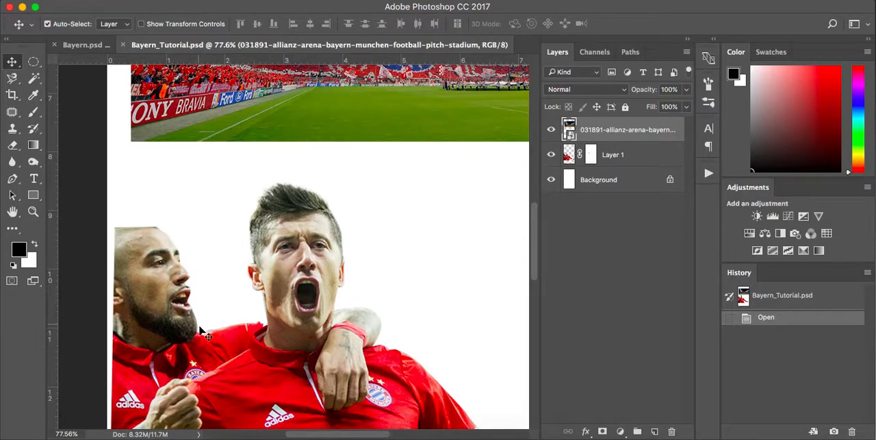
{"action": "scroll", "coordinate": [226, 306], "scroll_direction": "down", "scroll_amount": 5}
{"action": "scroll", "coordinate": [227, 306], "scroll_direction": "right", "scroll_amount": 1}
{"action": "scroll", "coordinate": [227, 306], "scroll_direction": "down", "scroll_amount": 5}
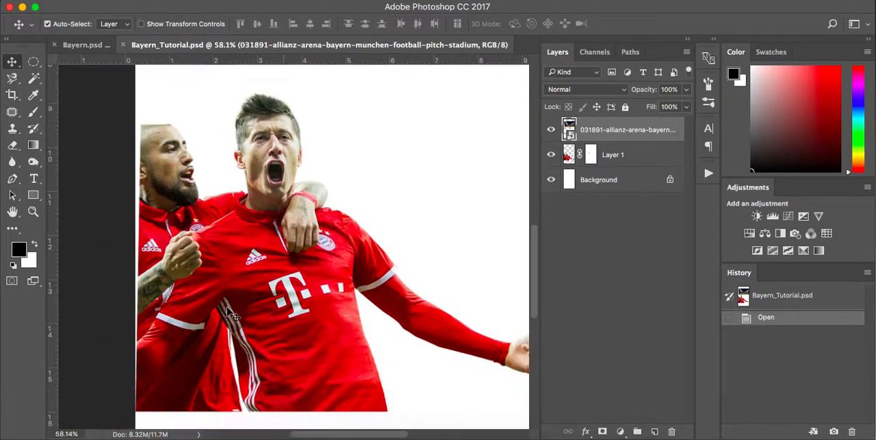
{"action": "scroll", "coordinate": [227, 306], "scroll_direction": "up", "scroll_amount": 3}
{"action": "scroll", "coordinate": [227, 306], "scroll_direction": "right", "scroll_amount": 3}
{"action": "scroll", "coordinate": [226, 306], "scroll_direction": "down", "scroll_amount": 1}
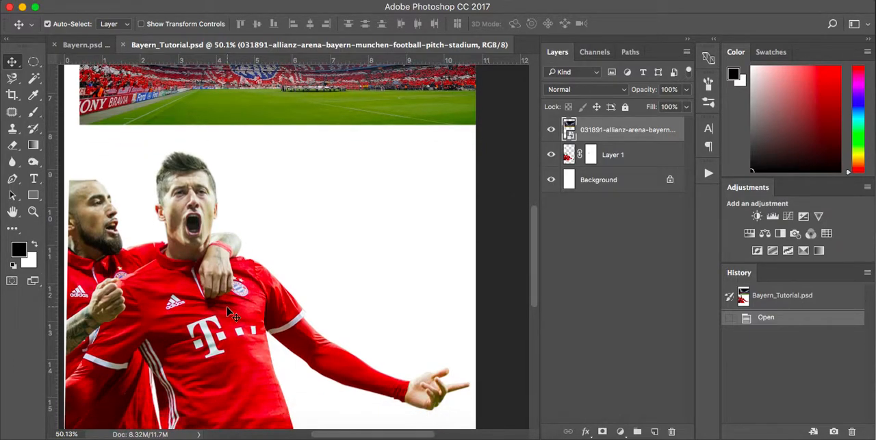
{"action": "scroll", "coordinate": [228, 309], "scroll_direction": "down", "scroll_amount": 3}
{"action": "scroll", "coordinate": [228, 310], "scroll_direction": "up", "scroll_amount": 3}
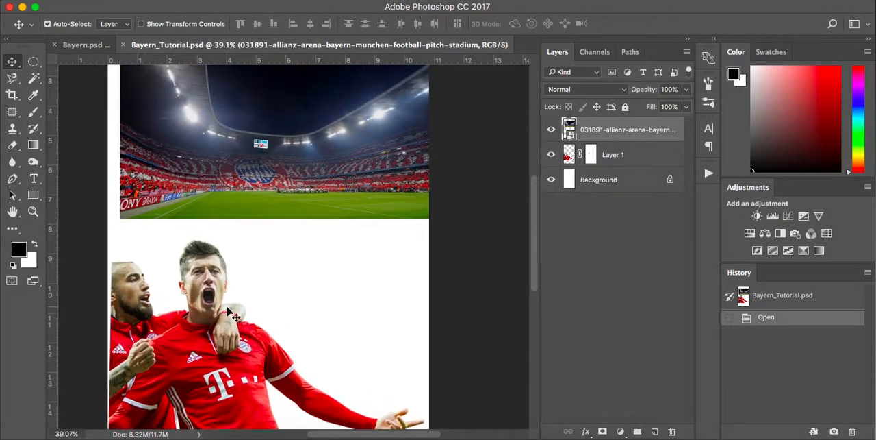
{"action": "scroll", "coordinate": [227, 306], "scroll_direction": "up", "scroll_amount": 1}
{"action": "scroll", "coordinate": [227, 306], "scroll_direction": "down", "scroll_amount": 4}
{"action": "scroll", "coordinate": [227, 306], "scroll_direction": "right", "scroll_amount": 1}
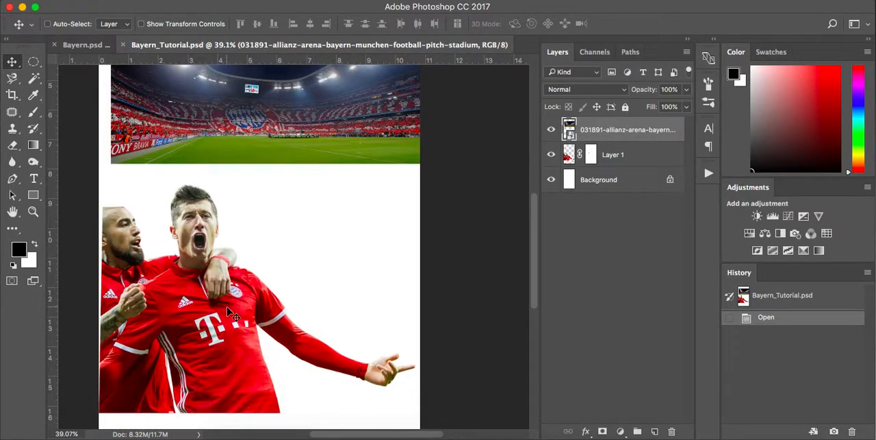
{"action": "scroll", "coordinate": [227, 308], "scroll_direction": "down", "scroll_amount": 3}
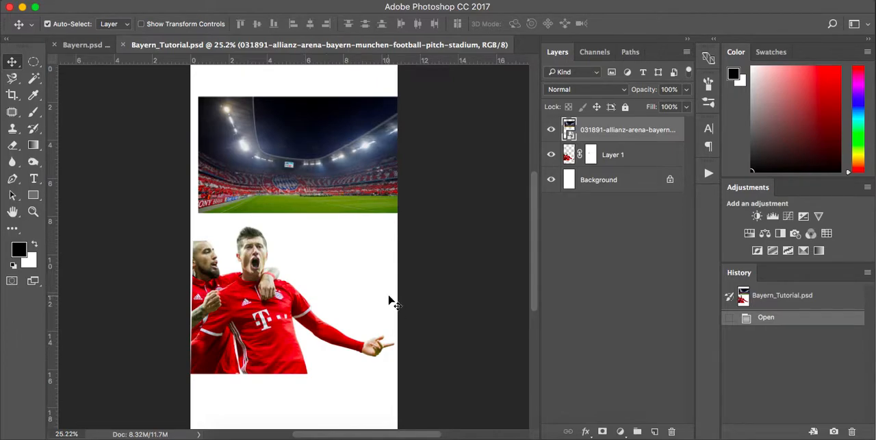
Review the High Res LS preset's settings for a new document, without creating one.
{"action": "key", "text": "super+n"}
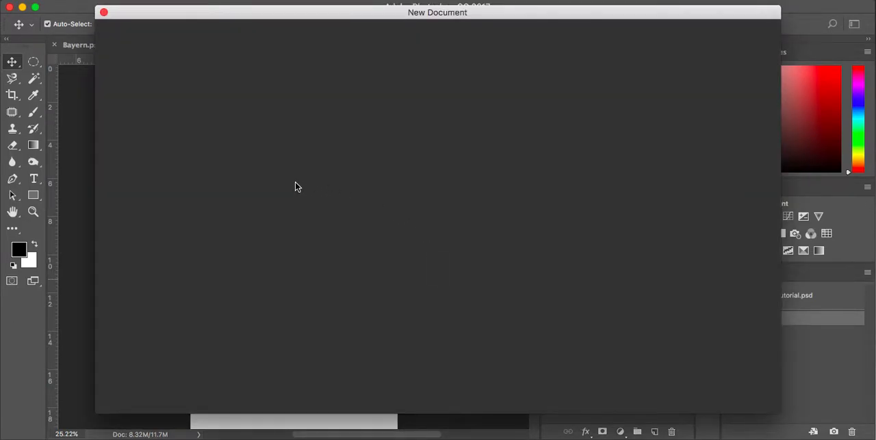
{"action": "left_click", "coordinate": [295, 174]}
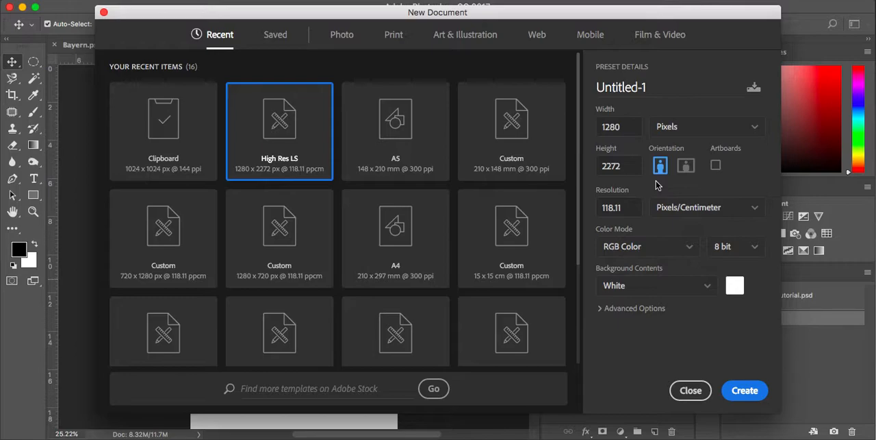
{"action": "left_click", "coordinate": [690, 390]}
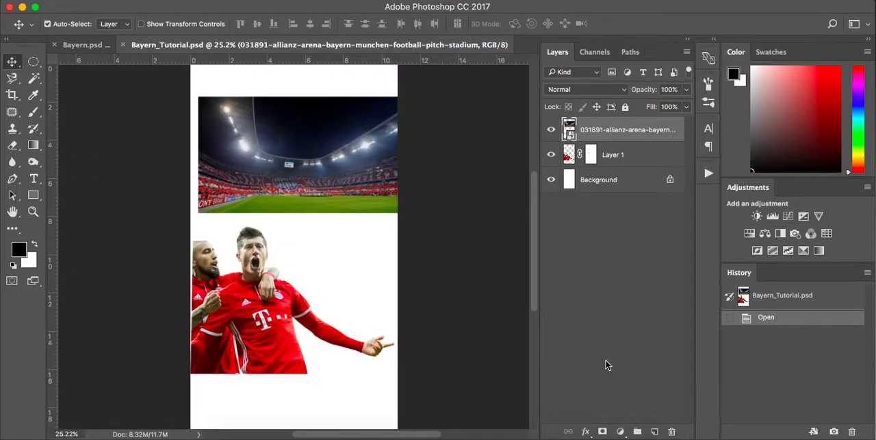
Hide the players' layer, Layer 1, and move it above the stadium photo layer.
{"action": "left_click", "coordinate": [551, 154]}
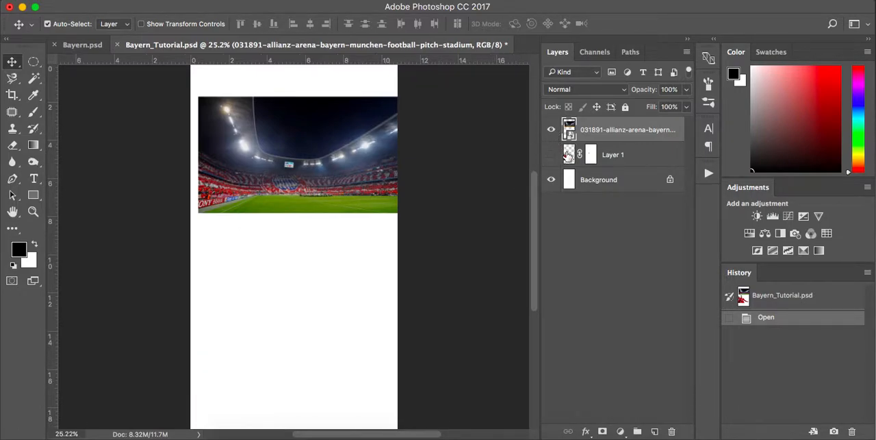
{"action": "left_click_drag", "start_coordinate": [644, 162], "coordinate": [652, 120]}
Rename the stadium photo layer as Stadium.
{"action": "double_click", "coordinate": [638, 155]}
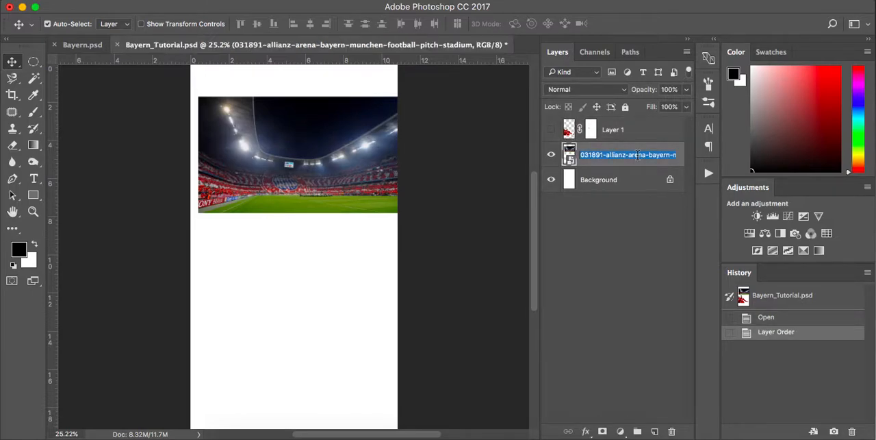
{"action": "type", "text": "Stadium"}
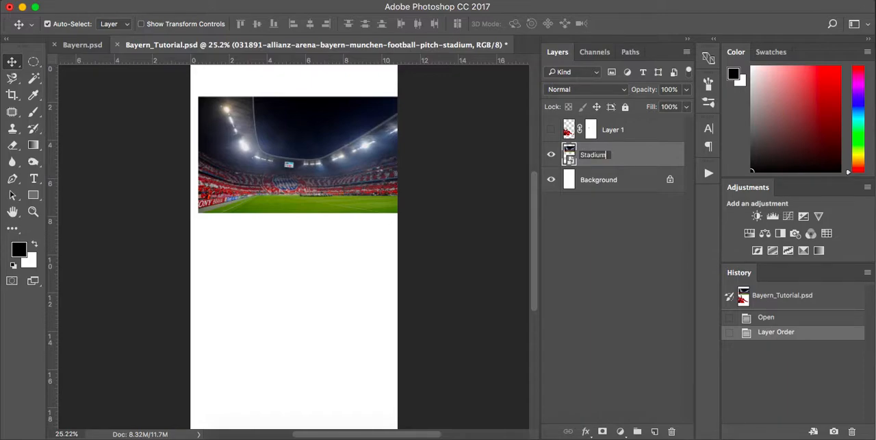
{"action": "key", "text": "Return"}
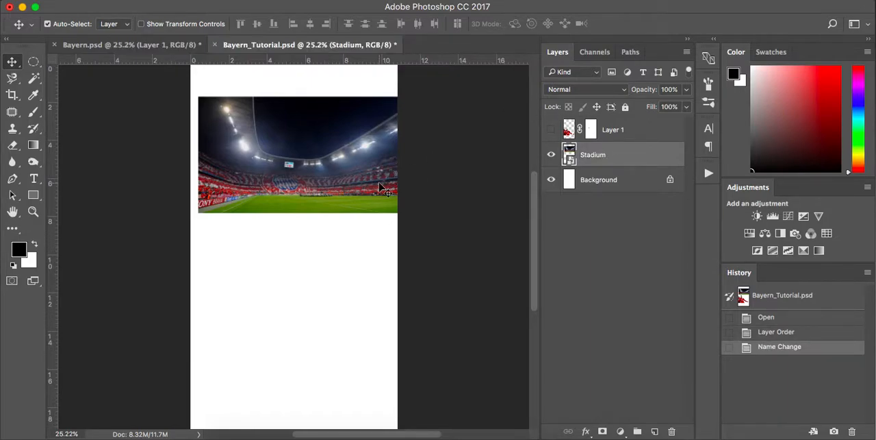
Free Transform the Stadium layer, scaling it up proportionally to about 52% so the photo covers the whole canvas.
{"action": "key", "text": "ctrl+t"}
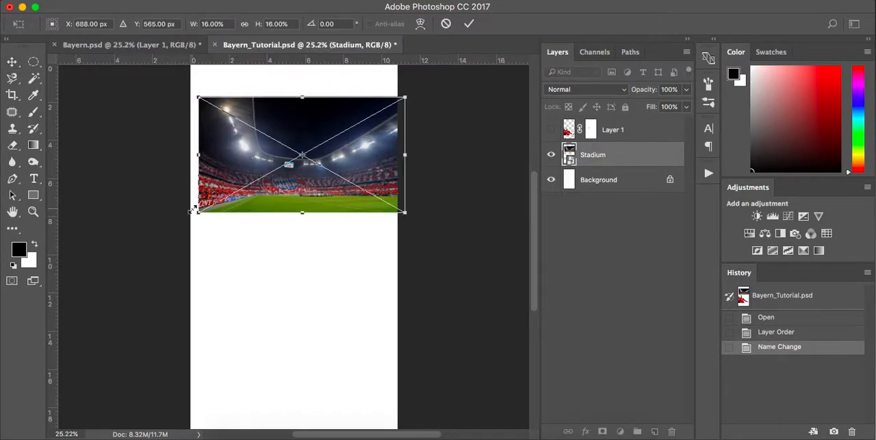
{"action": "left_click_drag", "start_coordinate": [195, 213], "coordinate": [114, 356]}
{"action": "key", "text": "ctrl+minus"}
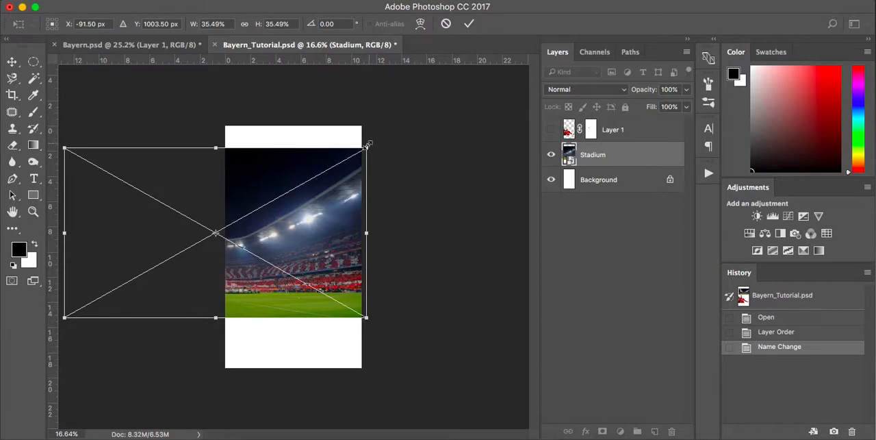
{"action": "left_click_drag", "start_coordinate": [367, 147], "coordinate": [403, 89]}
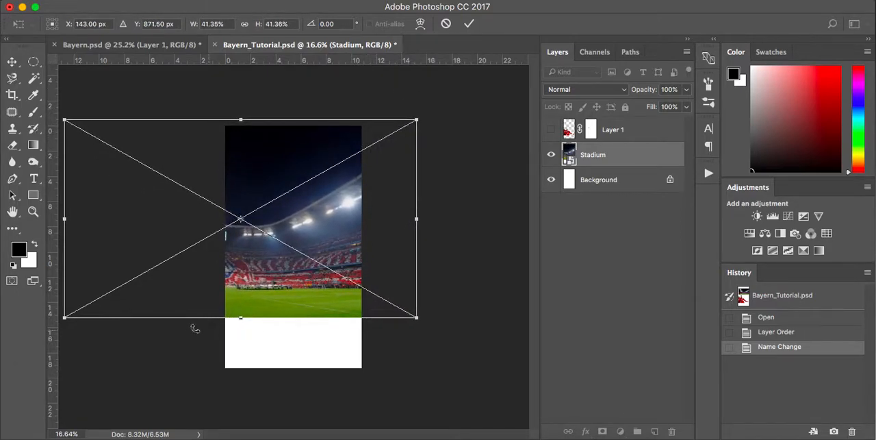
{"action": "left_click_drag", "start_coordinate": [65, 317], "coordinate": [23, 364]}
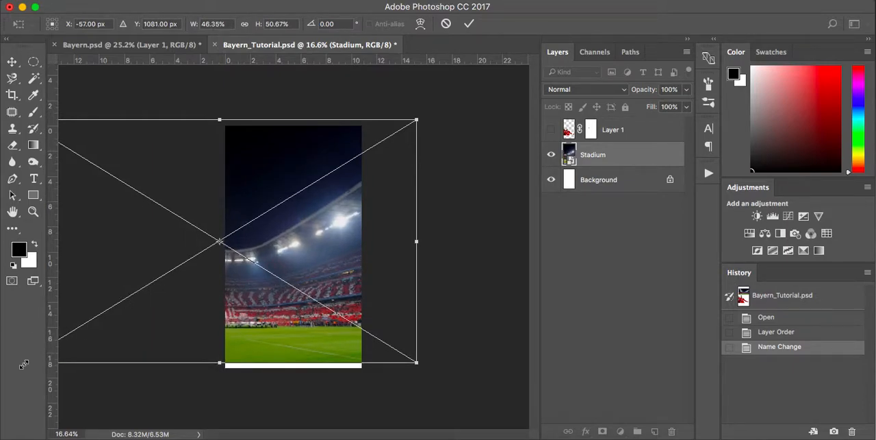
{"action": "key", "text": "super+z"}
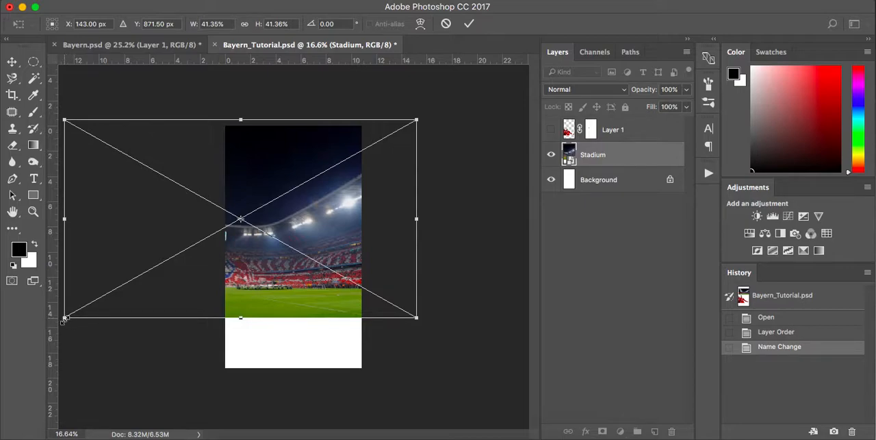
{"action": "left_click_drag", "start_coordinate": [65, 317], "coordinate": [2, 406]}
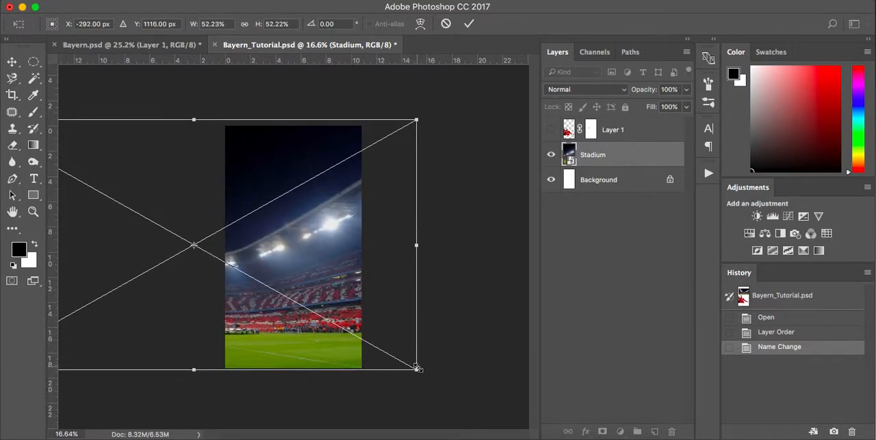
Enlarge the Stadium photo to about 58%, position its bright floodlights near the canvas's right edge, and apply the transform.
{"action": "mouse_move", "coordinate": [420, 370]}
{"action": "left_mouse_down"}
{"action": "mouse_move", "coordinate": [372, 342]}
{"action": "mouse_move", "coordinate": [429, 384]}
{"action": "mouse_move", "coordinate": [422, 382]}
{"action": "left_mouse_up"}
{"action": "left_click_drag", "start_coordinate": [410, 301], "coordinate": [392, 296]}
{"action": "scroll", "coordinate": [346, 220], "scroll_direction": "up", "scroll_amount": 3}
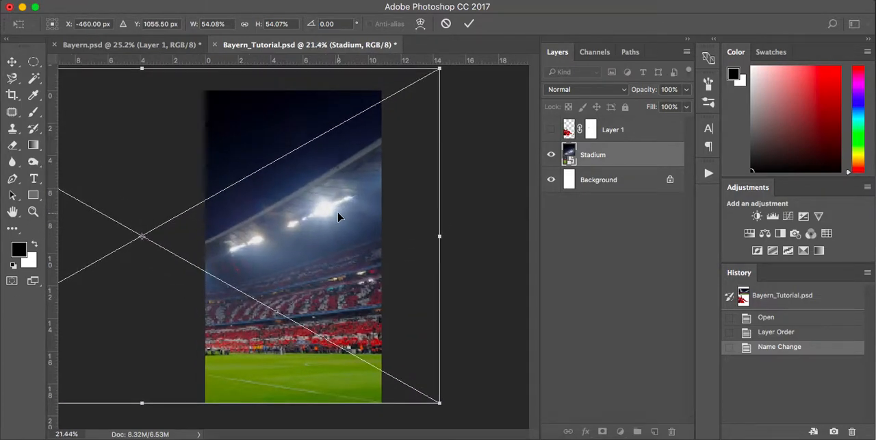
{"action": "left_click_drag", "start_coordinate": [355, 226], "coordinate": [366, 206]}
{"action": "left_click_drag", "start_coordinate": [449, 383], "coordinate": [491, 406]}
{"action": "left_click_drag", "start_coordinate": [457, 328], "coordinate": [419, 326]}
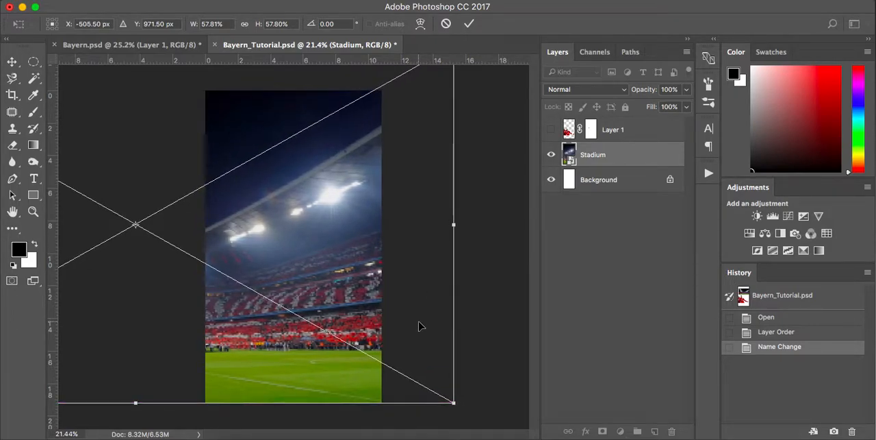
{"action": "key", "text": "Return"}
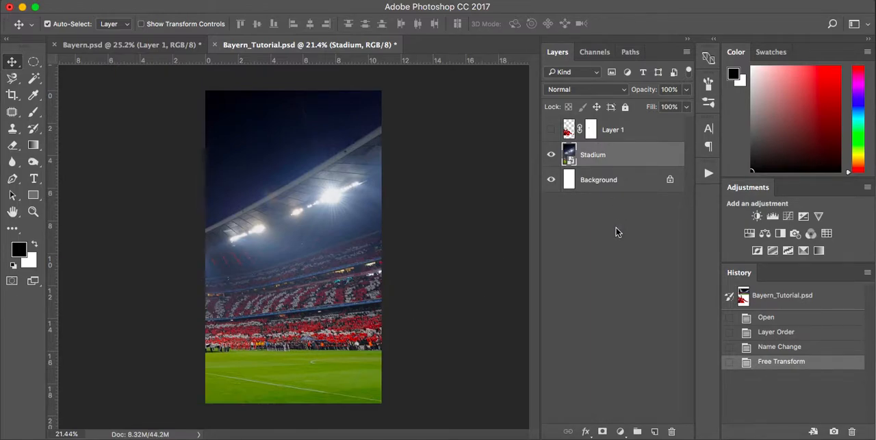
Add a Color Balance adjustment above Stadium with midtones Cyan/Red at -7 and Yellow/Blue shifted slightly toward blue.
{"action": "left_click", "coordinate": [620, 431]}
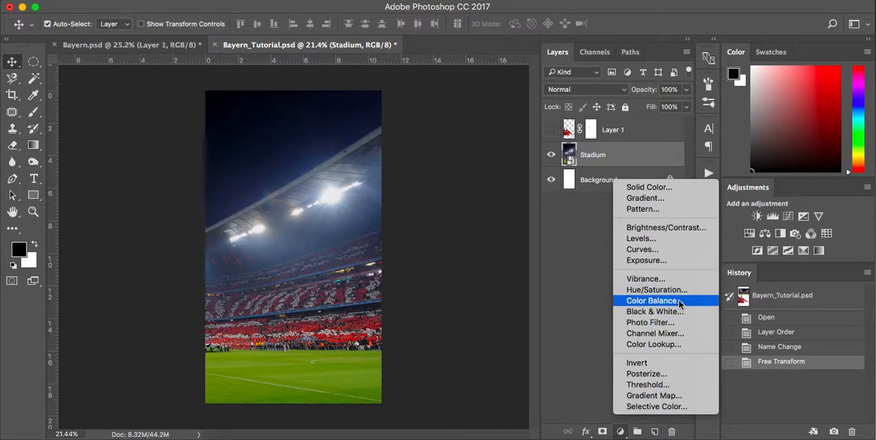
{"action": "left_click", "coordinate": [652, 300]}
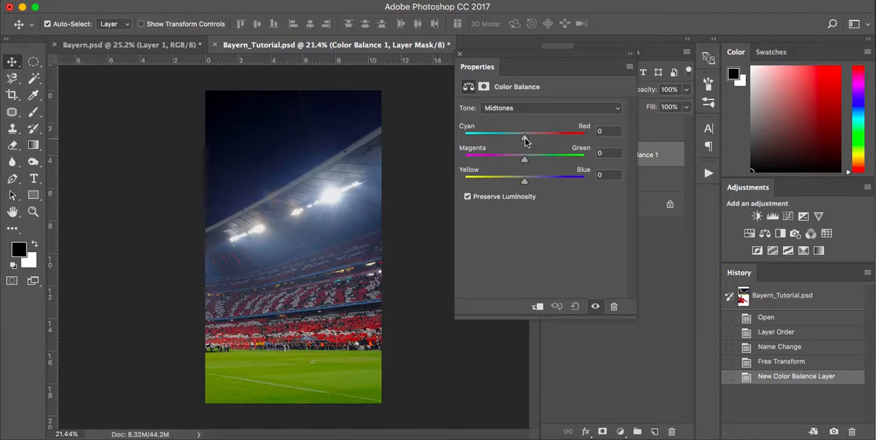
{"action": "left_click_drag", "start_coordinate": [525, 140], "coordinate": [521, 140]}
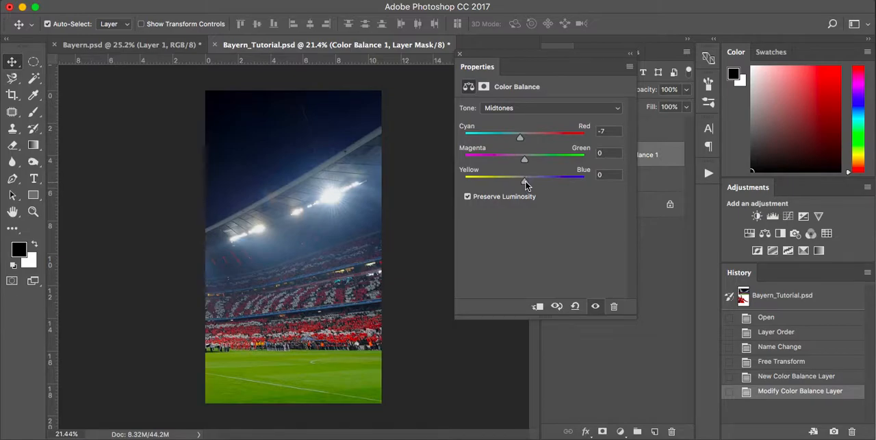
{"action": "left_click_drag", "start_coordinate": [525, 182], "coordinate": [527, 183]}
{"action": "left_click", "coordinate": [460, 55]}
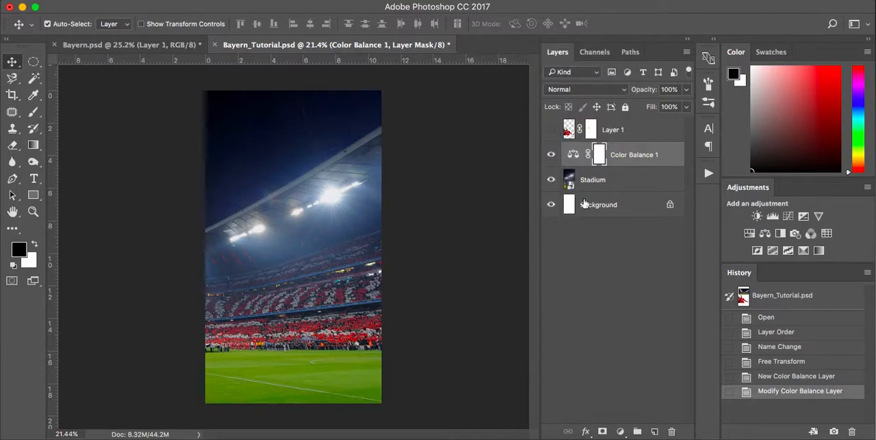
Clip the Color Balance adjustment to the Stadium layer with a clipping mask.
{"action": "left_click", "coordinate": [646, 165], "text": "alt"}
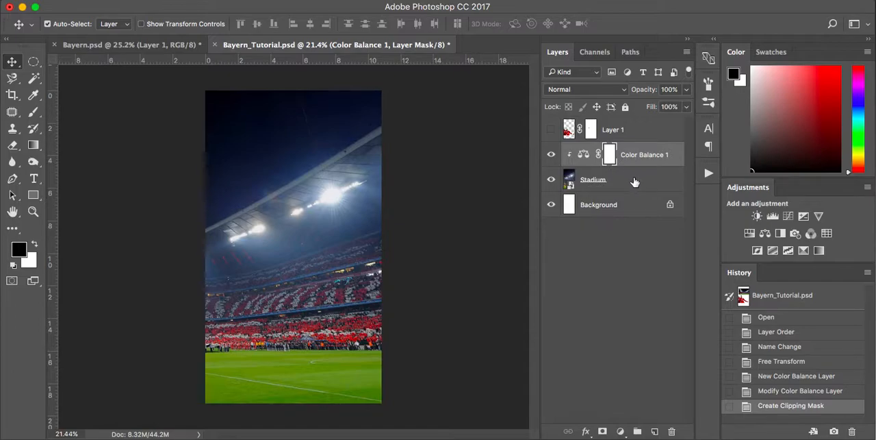
{"action": "right_click", "coordinate": [642, 152]}
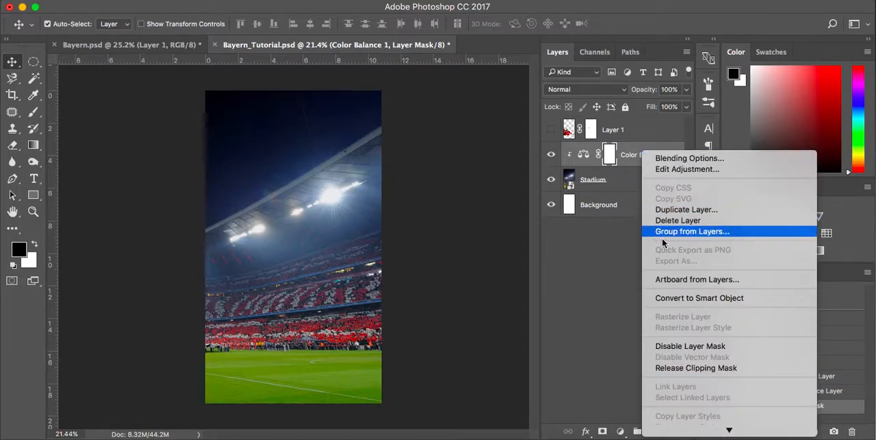
{"action": "scroll", "coordinate": [688, 378], "scroll_direction": "down", "scroll_amount": 7}
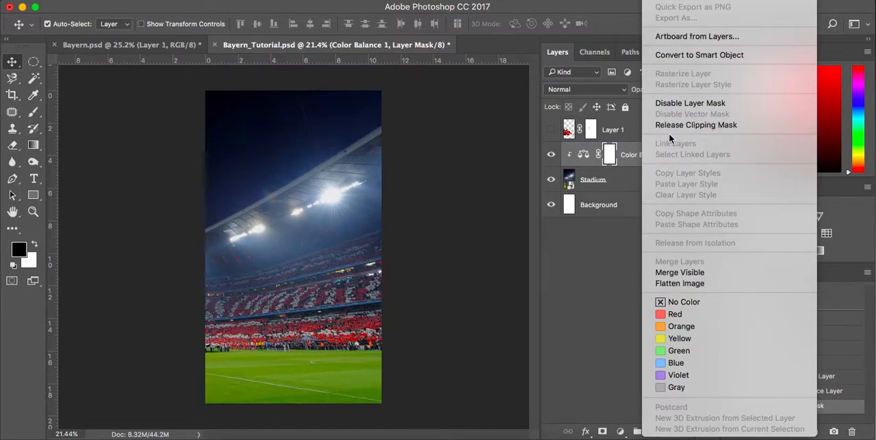
{"action": "left_click", "coordinate": [565, 275]}
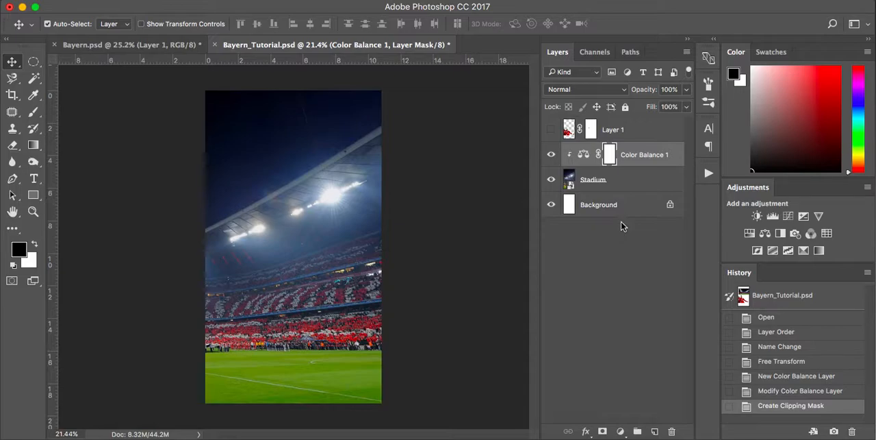
Add a Hue/Saturation adjustment above Color Balance 1, lower its Saturation to about -13, and clip it to the Stadium layer.
{"action": "left_click", "coordinate": [620, 432]}
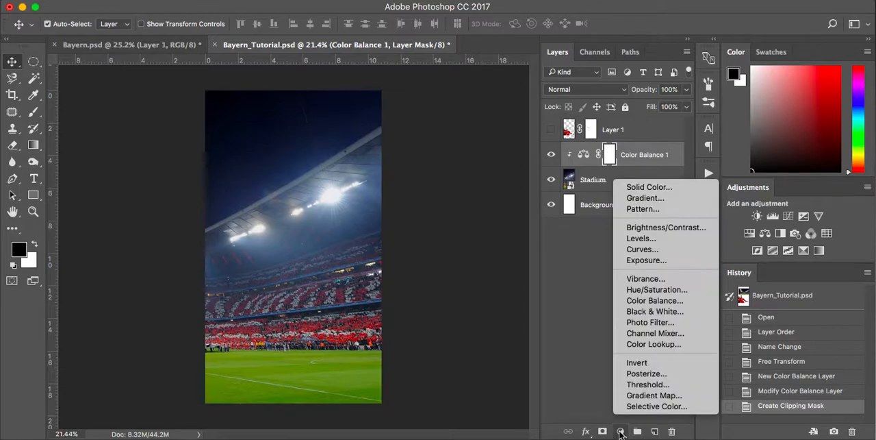
{"action": "left_click", "coordinate": [662, 293]}
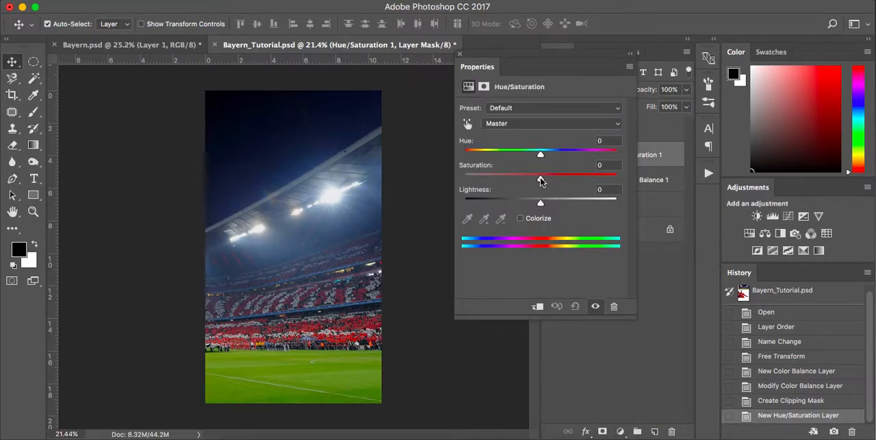
{"action": "left_click_drag", "start_coordinate": [539, 179], "coordinate": [526, 179]}
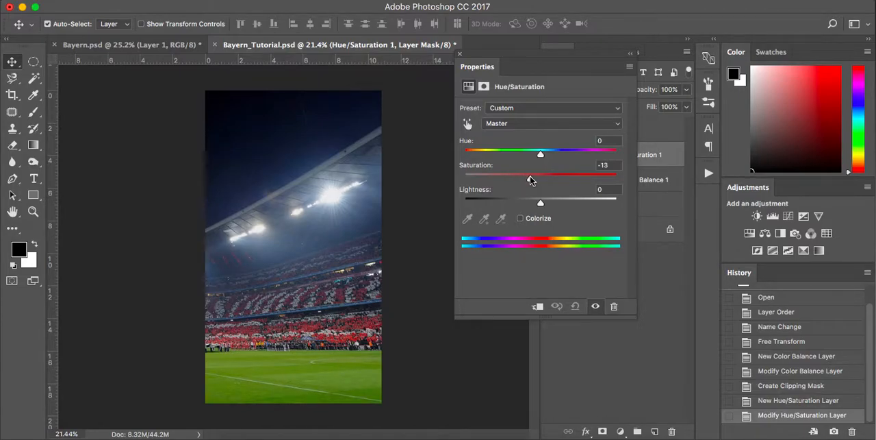
{"action": "left_click_drag", "start_coordinate": [531, 179], "coordinate": [529, 179]}
{"action": "left_click", "coordinate": [460, 55]}
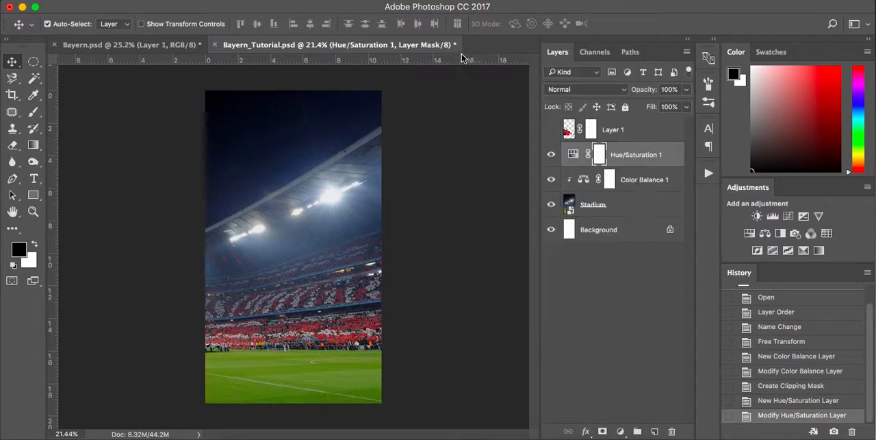
{"action": "left_click", "coordinate": [643, 166], "text": "alt"}
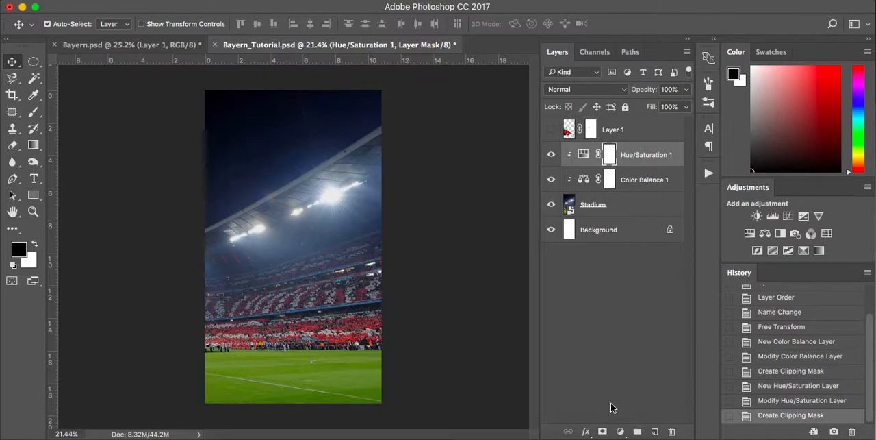
Add a Curves adjustment clipped to the Stadium layer, darken the RGB midtones from input 130 to output 112, and compare with the original.
{"action": "left_click", "coordinate": [620, 430]}
{"action": "left_click", "coordinate": [669, 271]}
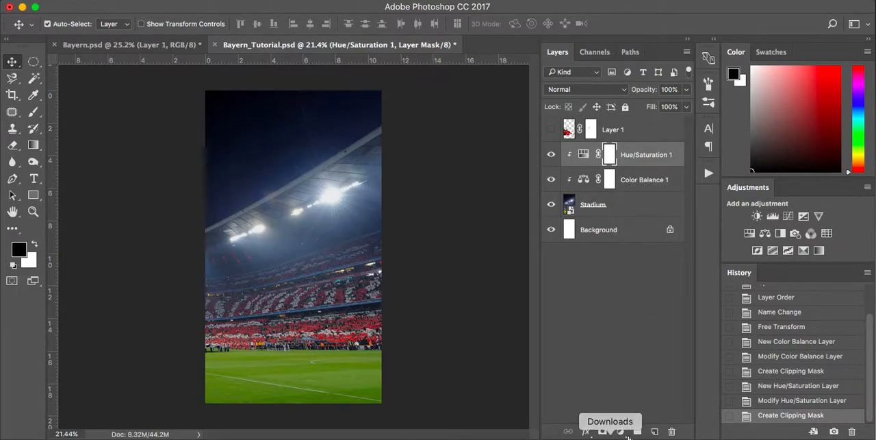
{"action": "left_click", "coordinate": [621, 431]}
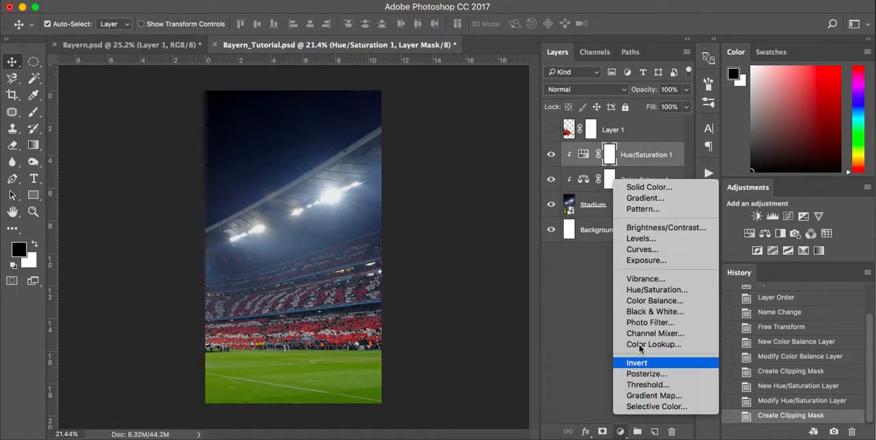
{"action": "left_click", "coordinate": [654, 251]}
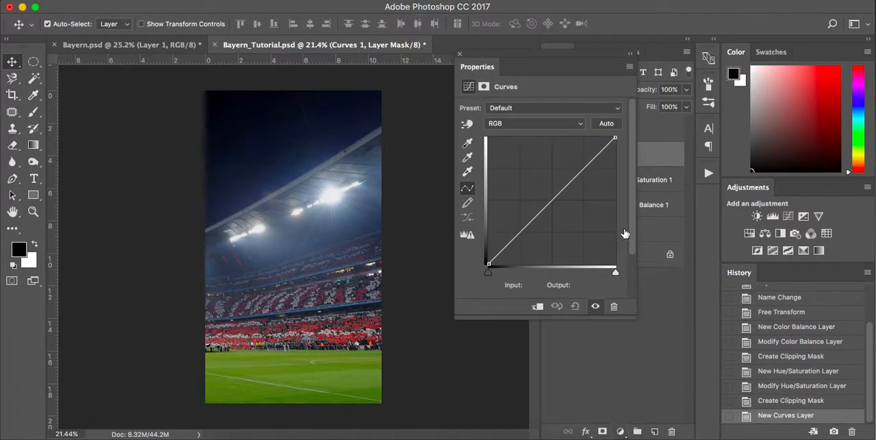
{"action": "left_click", "coordinate": [538, 308]}
{"action": "left_click_drag", "start_coordinate": [552, 200], "coordinate": [552, 207]}
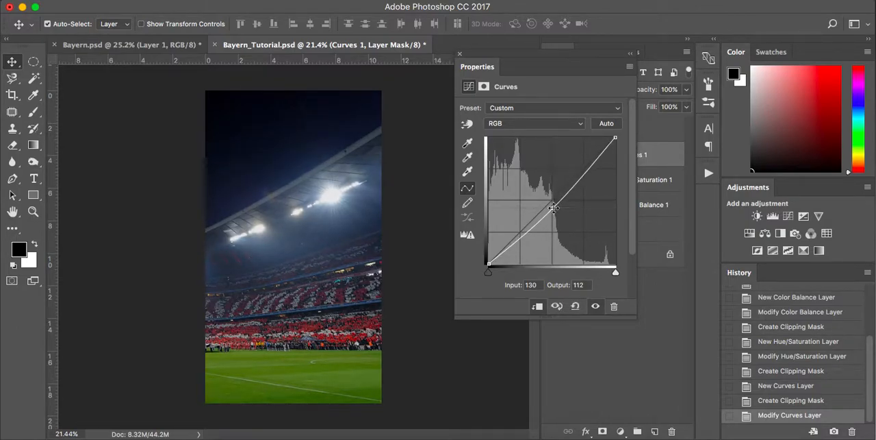
{"action": "left_click", "coordinate": [595, 310]}
{"action": "left_click", "coordinate": [596, 311]}
{"action": "left_click", "coordinate": [460, 54]}
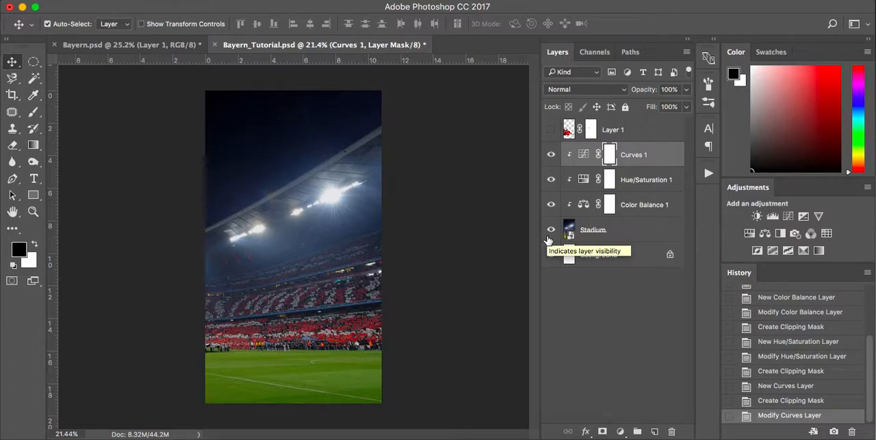
Convert the Stadium layer to a smart object and apply a Gaussian Blur with a 5.0-pixel radius.
{"action": "right_click", "coordinate": [628, 233]}
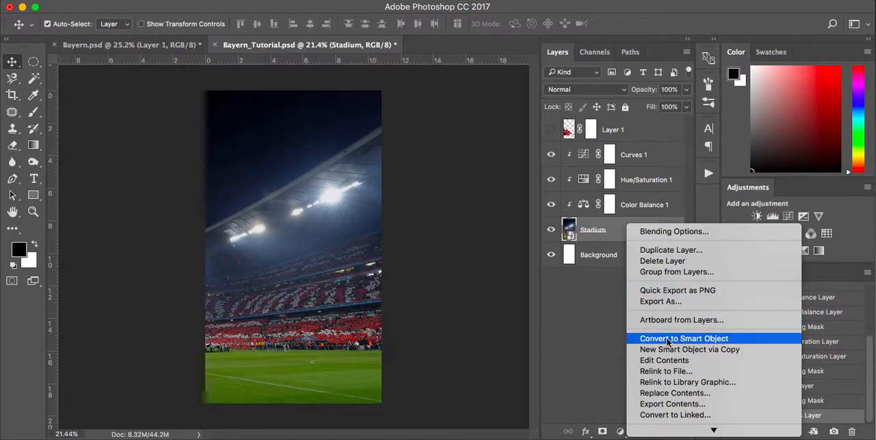
{"action": "left_click", "coordinate": [704, 340]}
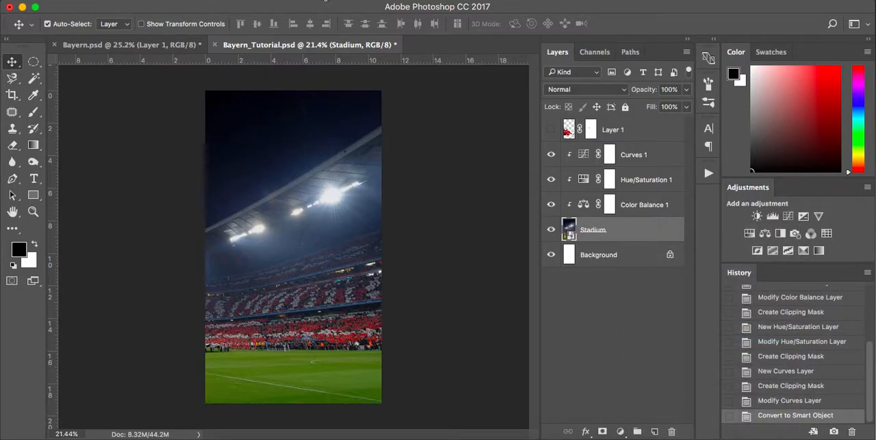
{"action": "left_click", "coordinate": [335, 2]}
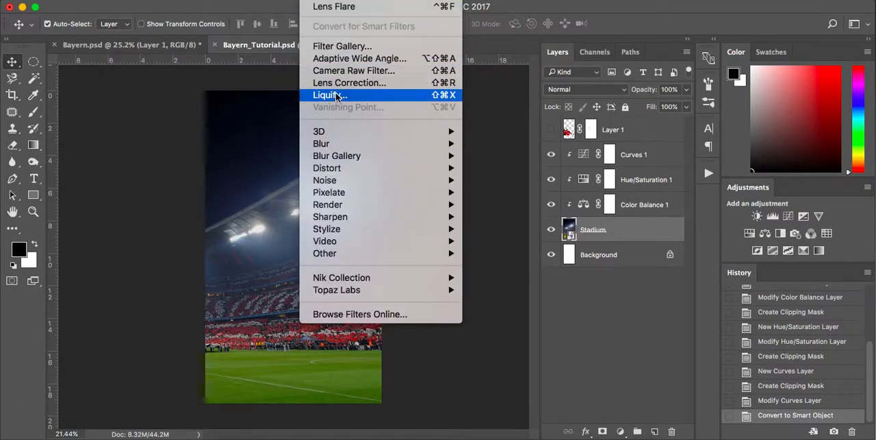
{"action": "mouse_move", "coordinate": [357, 160]}
{"action": "mouse_move", "coordinate": [372, 144]}
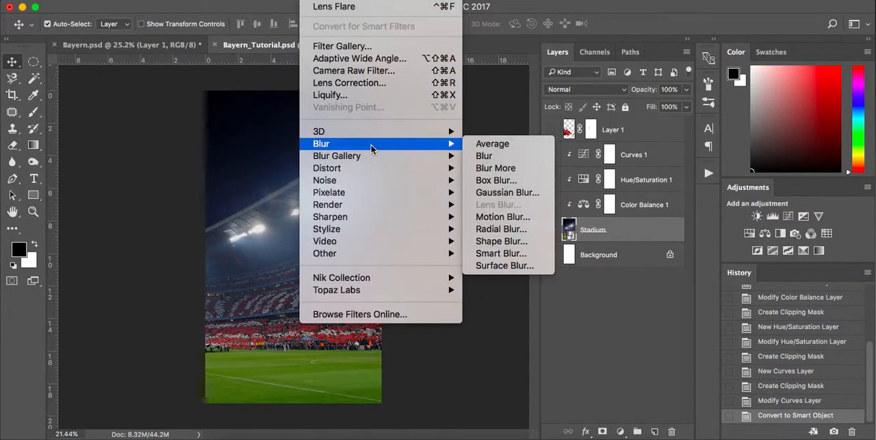
{"action": "left_click", "coordinate": [515, 194]}
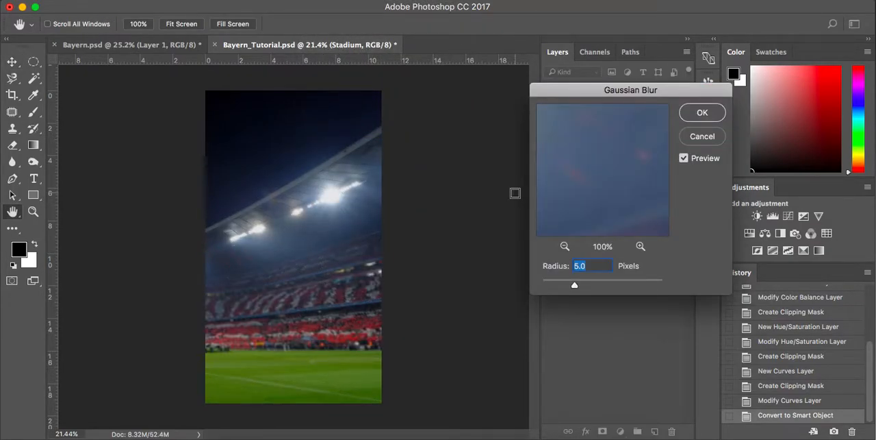
{"action": "type", "text": "4"}
{"action": "key", "text": "BackSpace"}
{"action": "type", "text": "5"}
{"action": "left_click", "coordinate": [702, 115]}
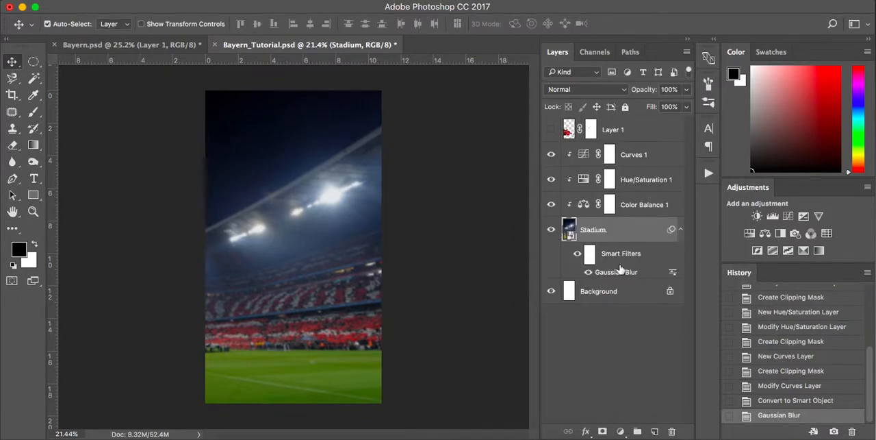
{"action": "double_click", "coordinate": [614, 273]}
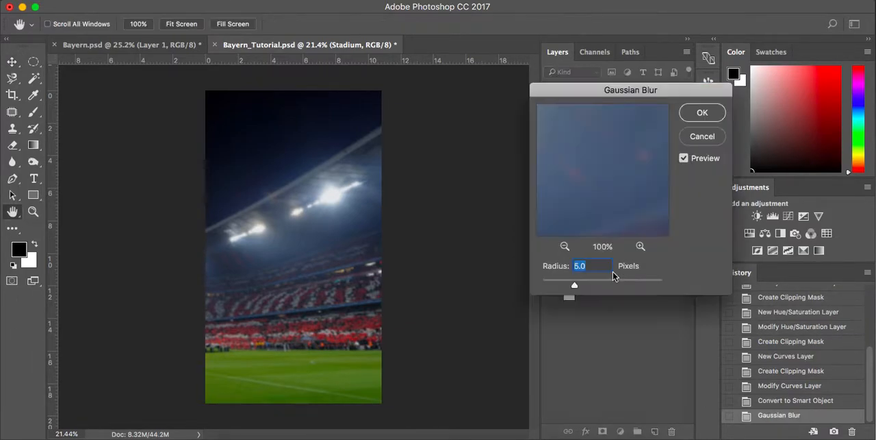
{"action": "left_click", "coordinate": [710, 143]}
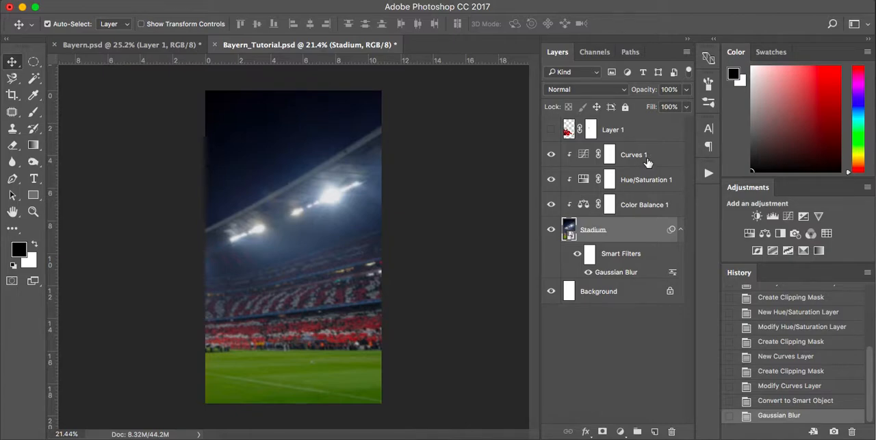
Show Layer 1 with the cut-out footballers and rename it Players.
{"action": "left_click", "coordinate": [551, 130]}
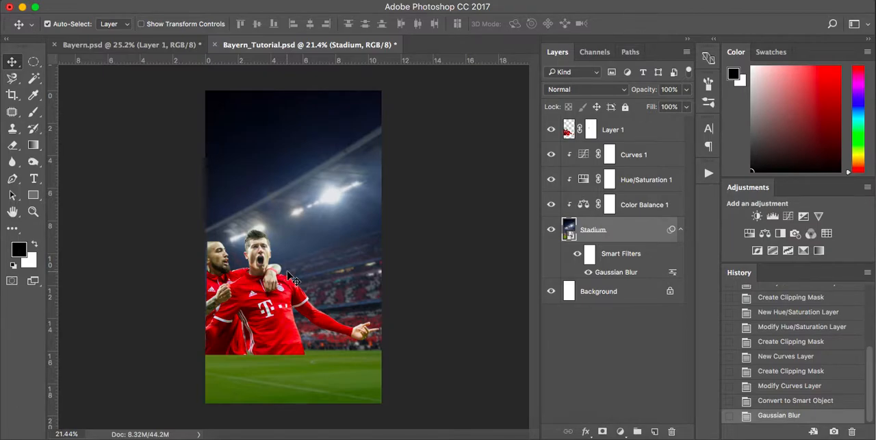
{"action": "key", "text": "ctrl+t"}
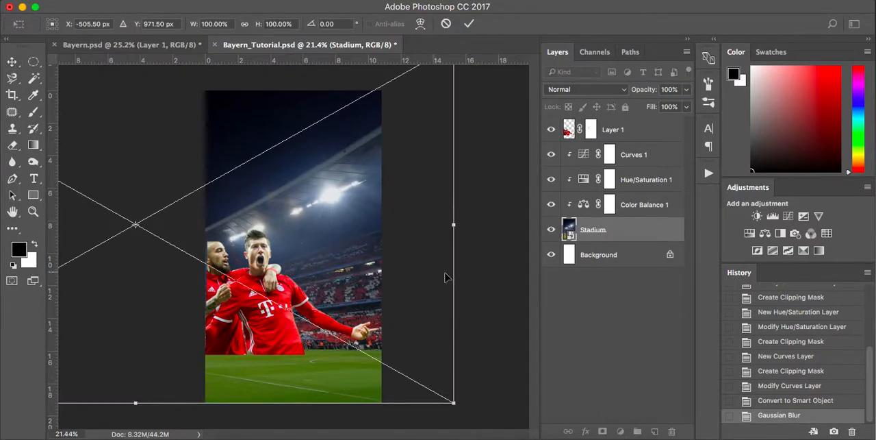
{"action": "key", "text": "Return"}
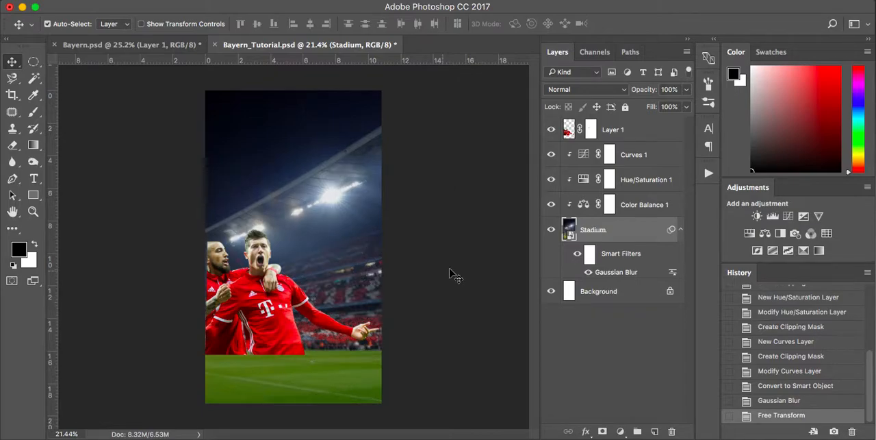
{"action": "left_click", "coordinate": [634, 124]}
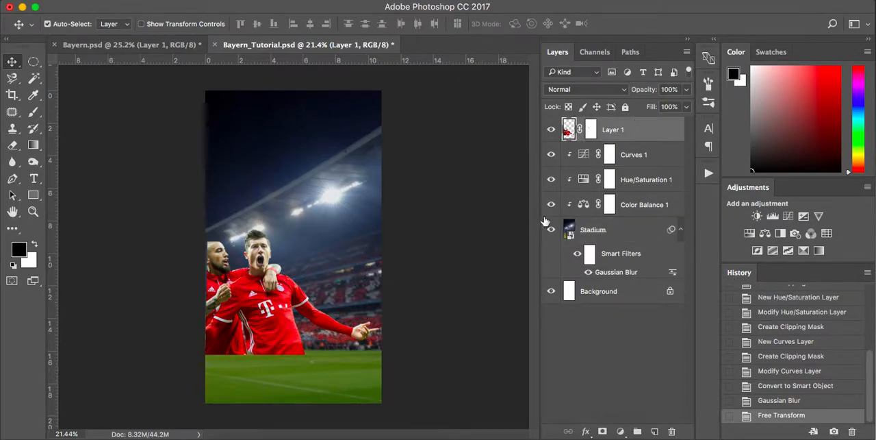
{"action": "double_click", "coordinate": [619, 130]}
{"action": "type", "text": "Players"}
{"action": "key", "text": "Return"}
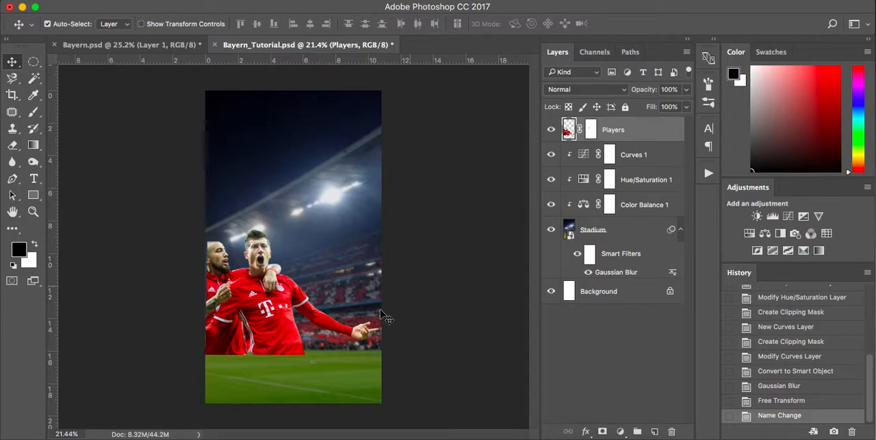
Free Transform the Players layer, moving it down to the canvas's bottom edge and scaling it up proportionally to about 139.5%.
{"action": "key", "text": "ctrl+t"}
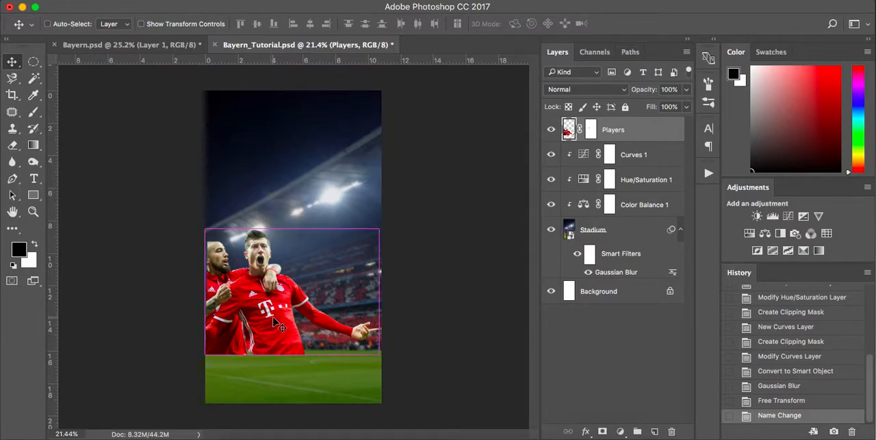
{"action": "left_click_drag", "start_coordinate": [311, 313], "coordinate": [305, 364]}
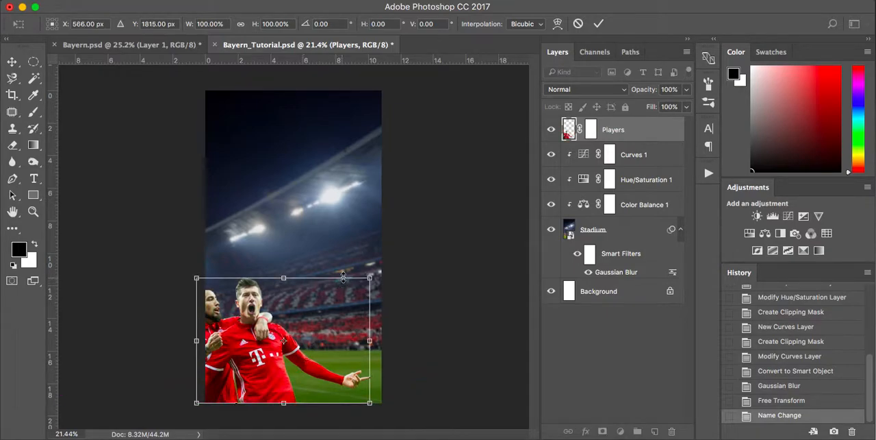
{"action": "left_click_drag", "start_coordinate": [370, 278], "coordinate": [419, 207]}
{"action": "left_click_drag", "start_coordinate": [411, 282], "coordinate": [399, 283]}
{"action": "scroll", "coordinate": [386, 282], "scroll_direction": "up", "scroll_amount": 2}
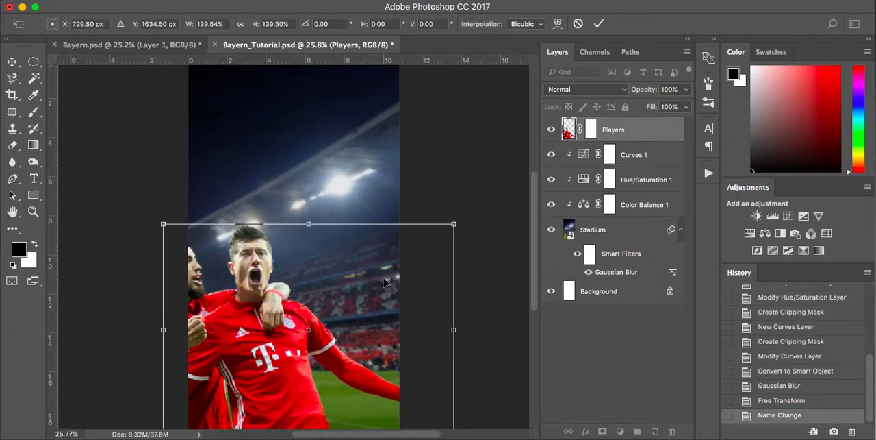
Enlarge the Players layer further to about 149.7%, keeping its base on the canvas's bottom edge, and apply the transform.
{"action": "mouse_move", "coordinate": [356, 301]}
{"action": "left_mouse_down"}
{"action": "mouse_move", "coordinate": [369, 301]}
{"action": "mouse_move", "coordinate": [357, 301]}
{"action": "left_mouse_up"}
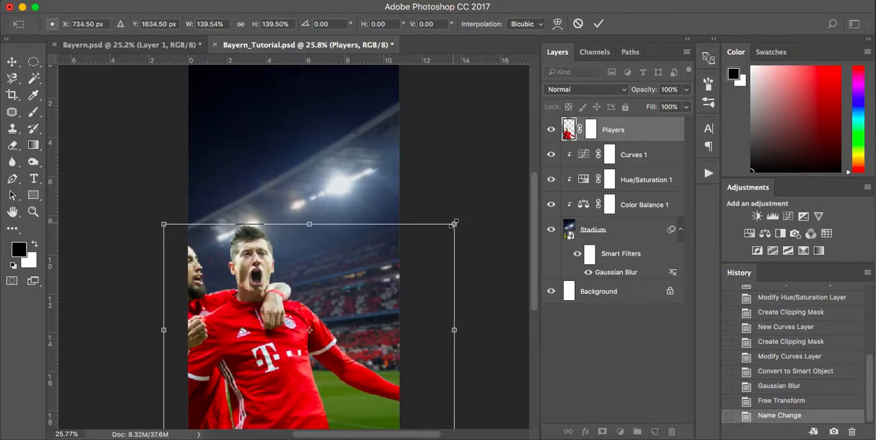
{"action": "left_click_drag", "start_coordinate": [455, 223], "coordinate": [473, 208]}
{"action": "scroll", "coordinate": [473, 209], "scroll_direction": "down", "scroll_amount": 3}
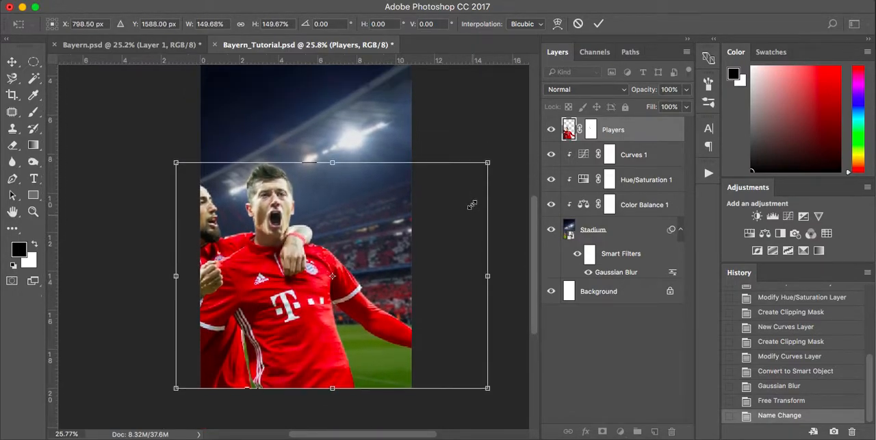
{"action": "scroll", "coordinate": [472, 209], "scroll_direction": "up", "scroll_amount": 2}
{"action": "scroll", "coordinate": [473, 209], "scroll_direction": "right", "scroll_amount": 1}
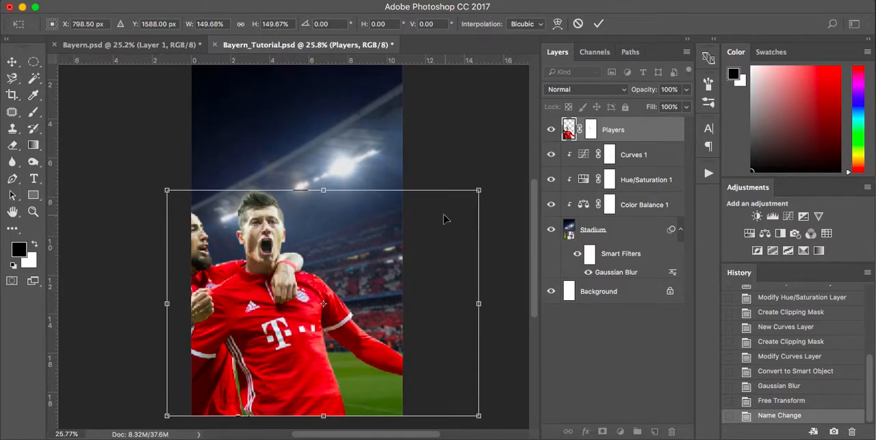
{"action": "mouse_move", "coordinate": [444, 219]}
{"action": "left_mouse_down"}
{"action": "mouse_move", "coordinate": [453, 219]}
{"action": "mouse_move", "coordinate": [444, 219]}
{"action": "left_mouse_up"}
{"action": "key", "text": "Return"}
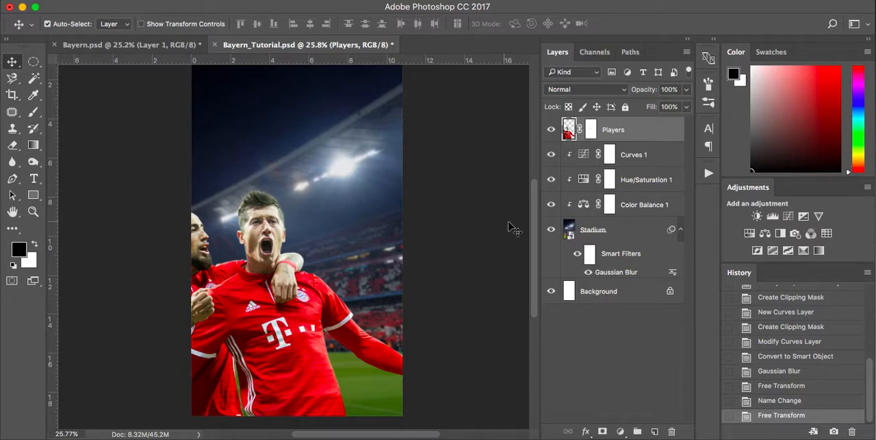
Add a Curves adjustment clipped to the Players layer and darken the RGB midtones to input 151, output 113.
{"action": "left_click", "coordinate": [620, 431]}
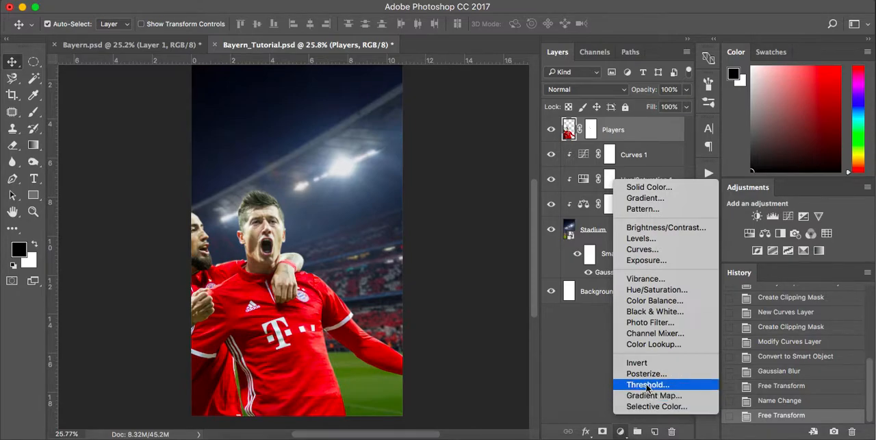
{"action": "left_click", "coordinate": [663, 252]}
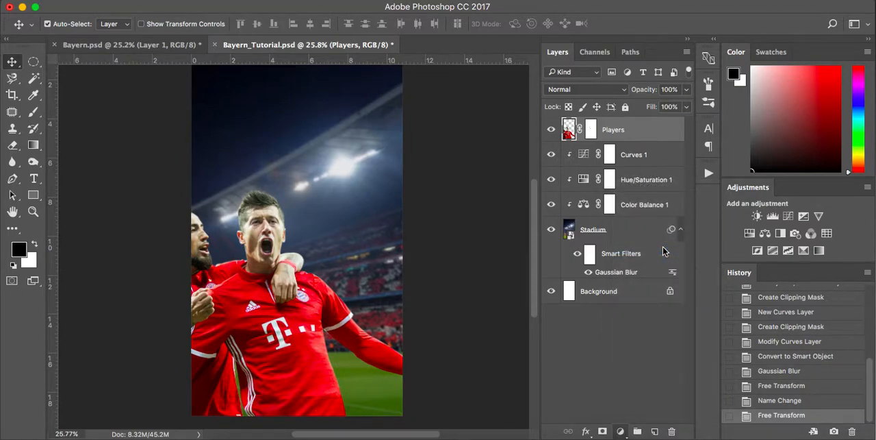
{"action": "left_click", "coordinate": [538, 307]}
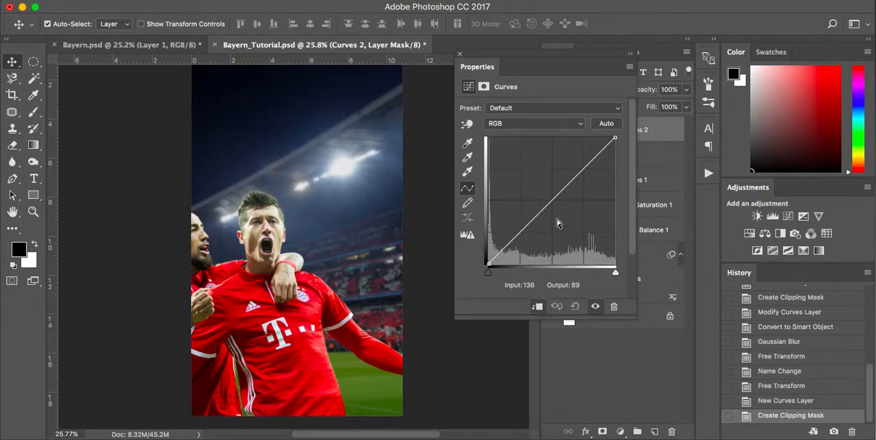
{"action": "mouse_move", "coordinate": [553, 201]}
{"action": "left_mouse_down"}
{"action": "mouse_move", "coordinate": [553, 232]}
{"action": "mouse_move", "coordinate": [554, 213]}
{"action": "mouse_move", "coordinate": [566, 207]}
{"action": "left_mouse_up"}
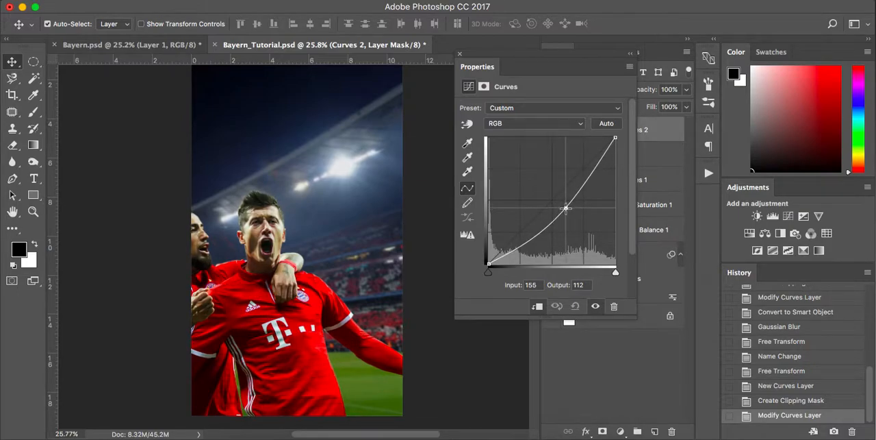
{"action": "left_click_drag", "start_coordinate": [564, 208], "coordinate": [564, 206]}
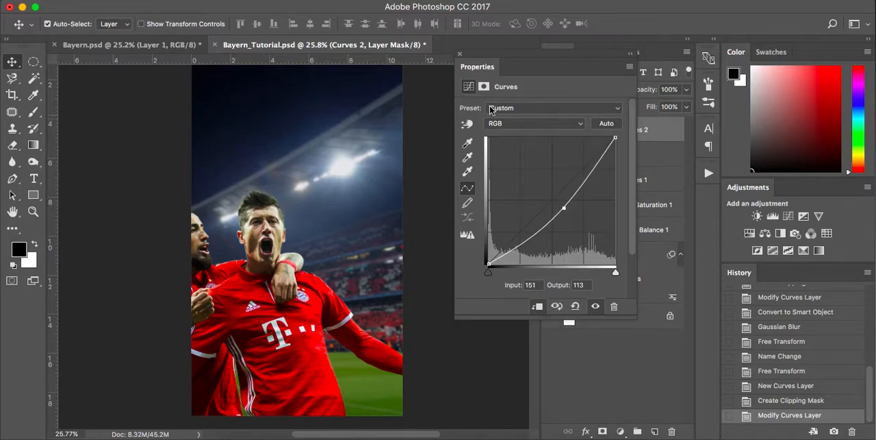
Add a Color Balance adjustment clipped to the Players layer, with midtones Cyan/Red at -7 and Yellow/Blue at +5.
{"action": "left_click", "coordinate": [460, 53]}
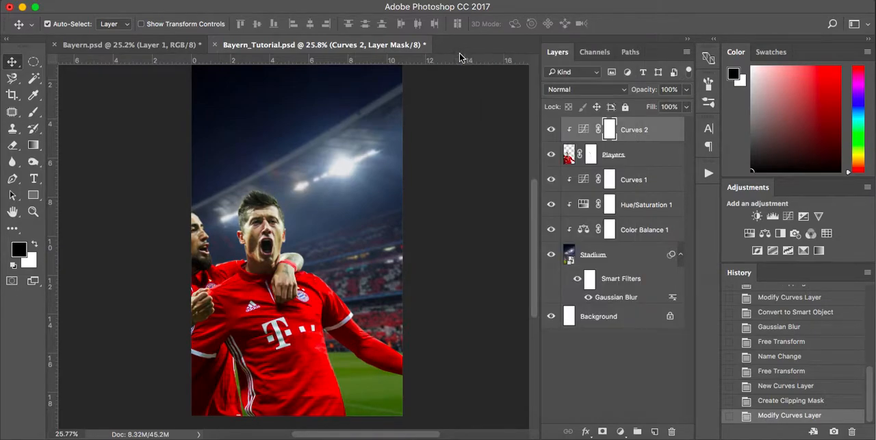
{"action": "left_click", "coordinate": [620, 430]}
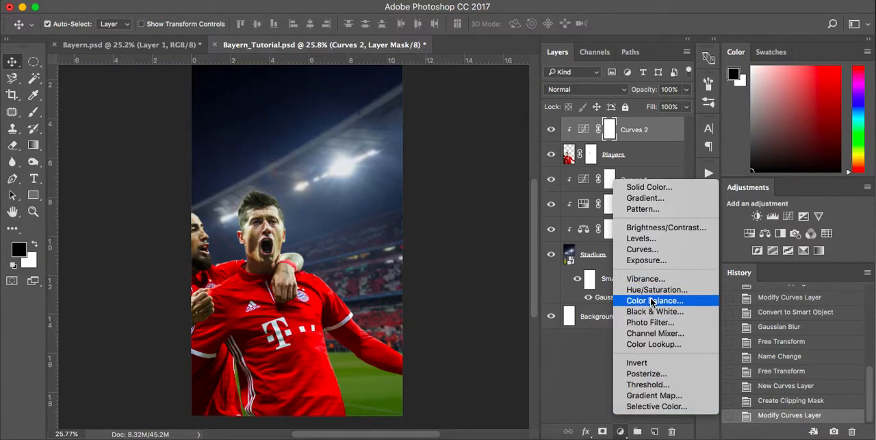
{"action": "left_click", "coordinate": [653, 301]}
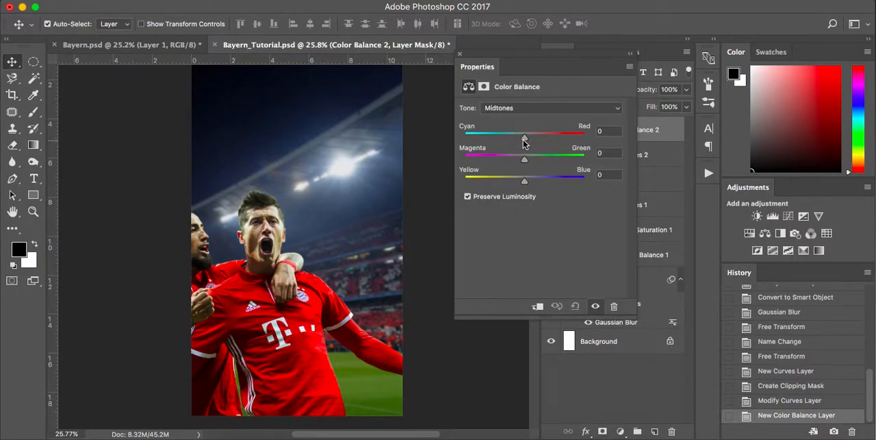
{"action": "left_click_drag", "start_coordinate": [525, 141], "coordinate": [524, 141]}
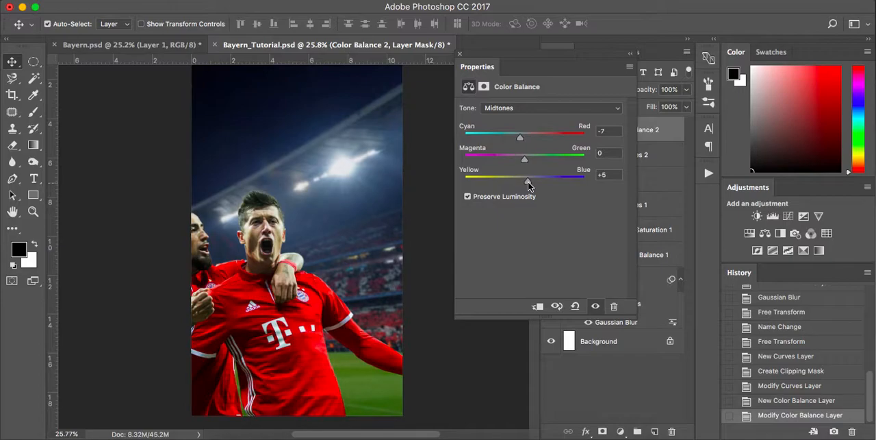
{"action": "left_click", "coordinate": [460, 53]}
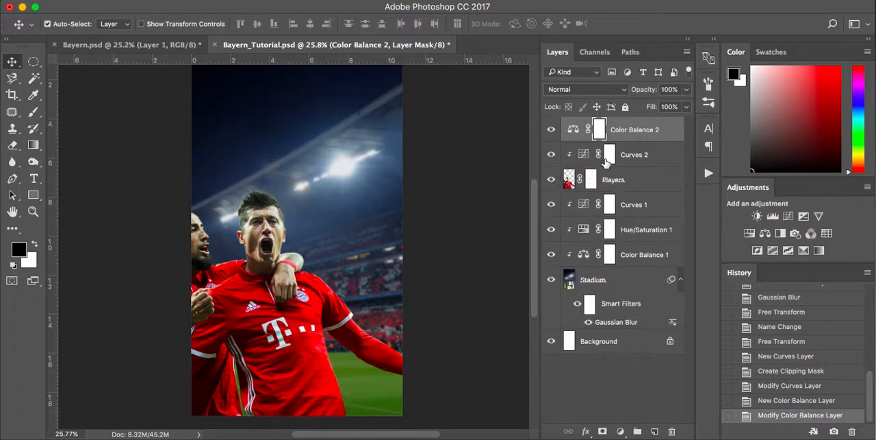
{"action": "right_click", "coordinate": [642, 132]}
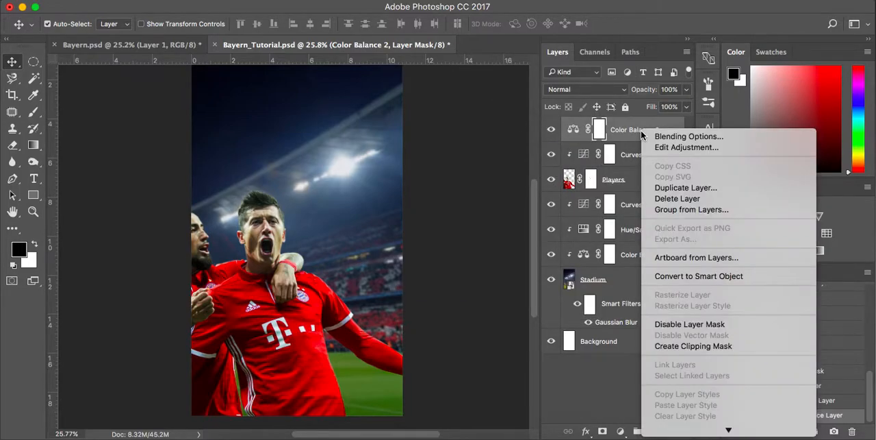
{"action": "left_click", "coordinate": [692, 346]}
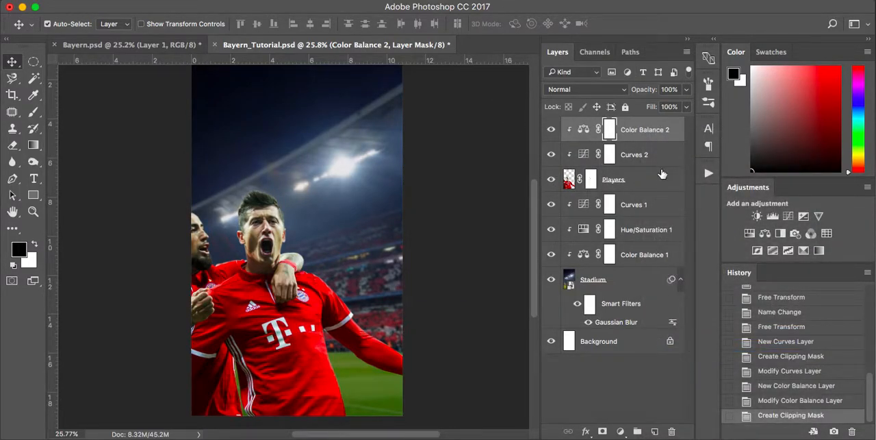
Add a Levels adjustment clipped to the Players layer and raise the RGB black input slightly to deepen the shadows.
{"action": "left_click", "coordinate": [621, 431]}
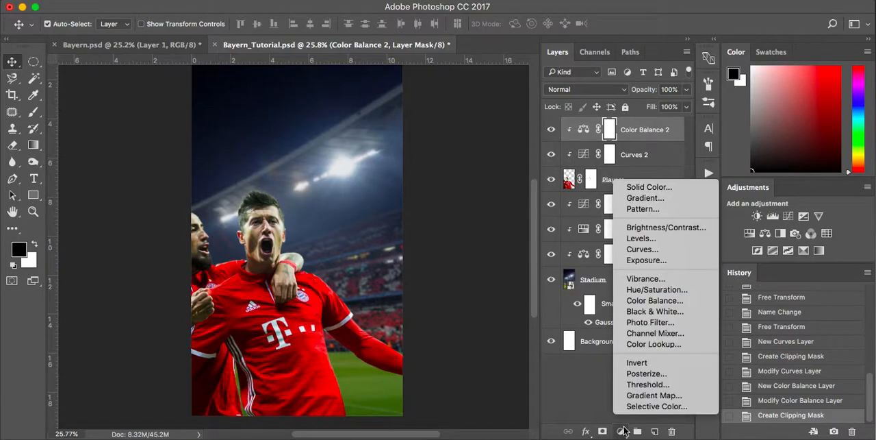
{"action": "left_click", "coordinate": [643, 239]}
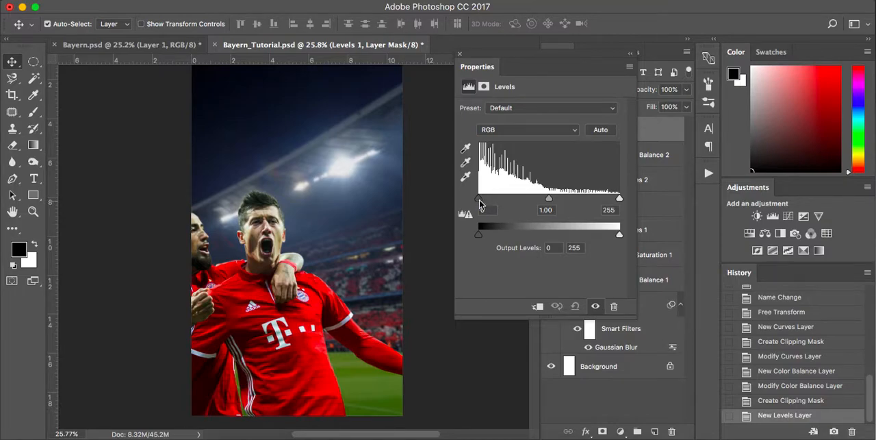
{"action": "left_click", "coordinate": [537, 307]}
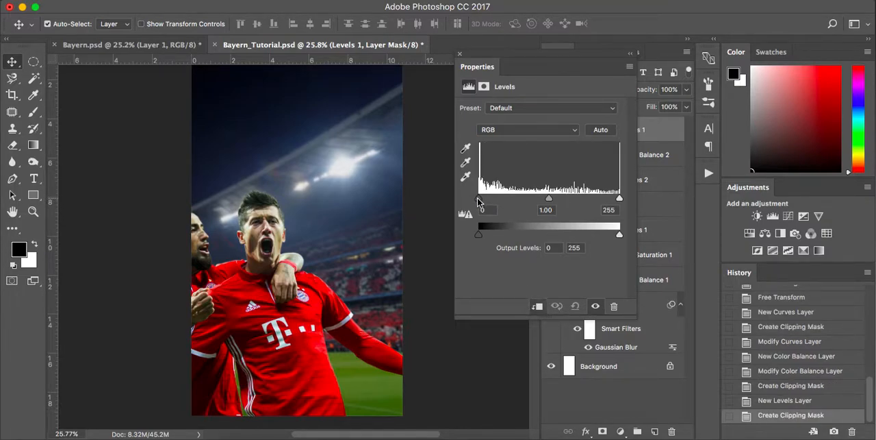
{"action": "mouse_move", "coordinate": [480, 202]}
{"action": "left_mouse_down"}
{"action": "mouse_move", "coordinate": [504, 202]}
{"action": "mouse_move", "coordinate": [486, 204]}
{"action": "left_mouse_up"}
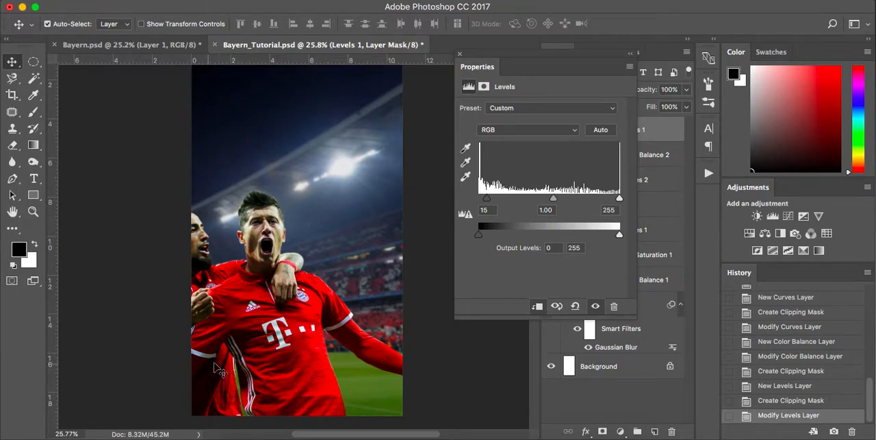
{"action": "mouse_move", "coordinate": [489, 202]}
{"action": "left_mouse_down"}
{"action": "mouse_move", "coordinate": [497, 203]}
{"action": "mouse_move", "coordinate": [486, 206]}
{"action": "left_mouse_up"}
{"action": "left_click_drag", "start_coordinate": [485, 204], "coordinate": [484, 203]}
{"action": "mouse_move", "coordinate": [619, 201]}
{"action": "left_mouse_down"}
{"action": "mouse_move", "coordinate": [589, 197]}
{"action": "mouse_move", "coordinate": [624, 206]}
{"action": "left_mouse_up"}
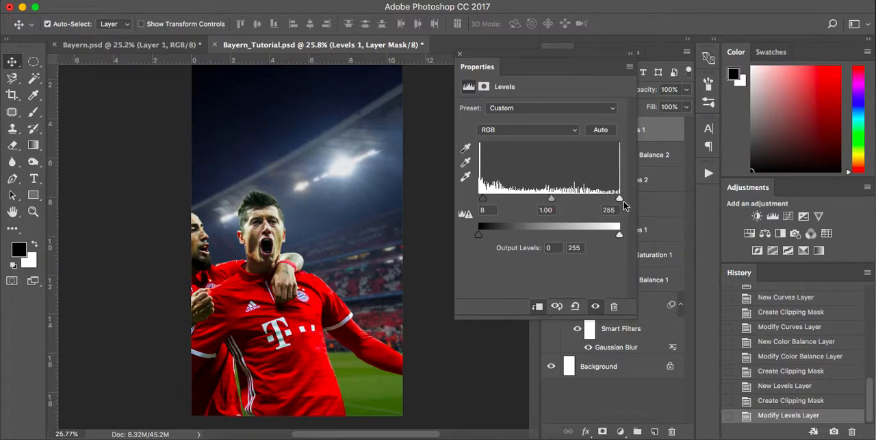
{"action": "left_click", "coordinate": [460, 54]}
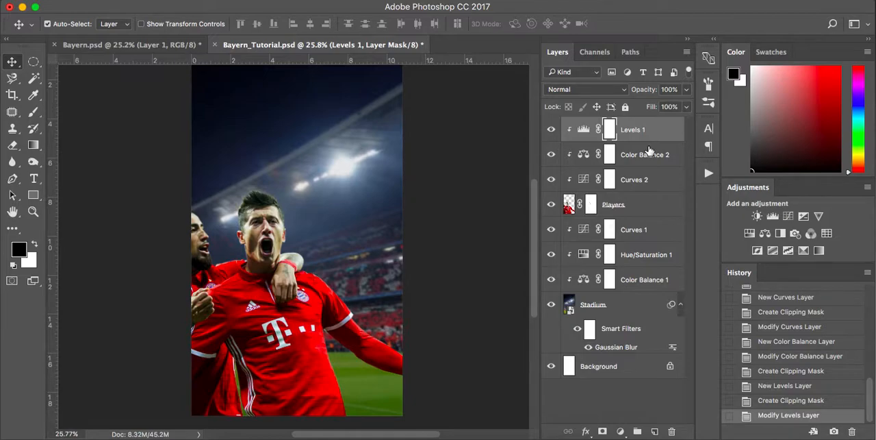
Create a new layer between Curves 1 and Players and choose the 1500 px smoke brush.
{"action": "left_click", "coordinate": [650, 228]}
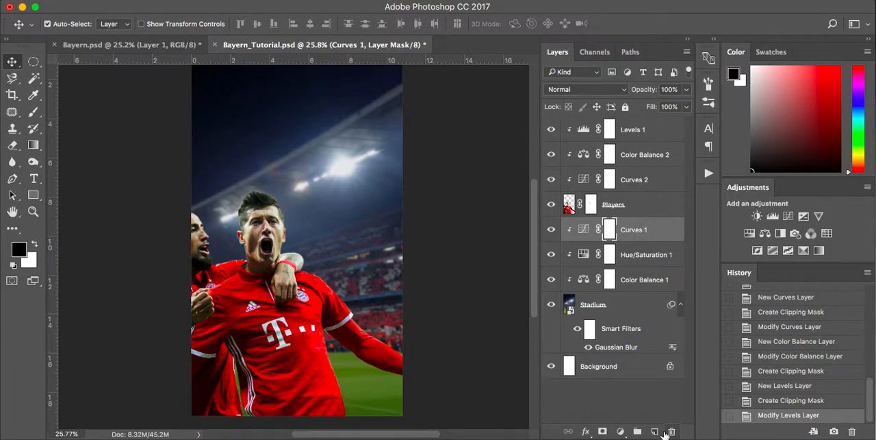
{"action": "left_click", "coordinate": [655, 431]}
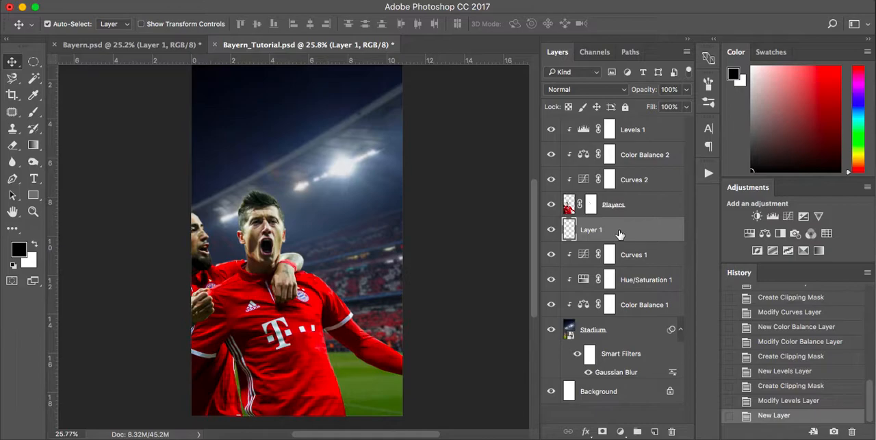
{"action": "key", "text": "b"}
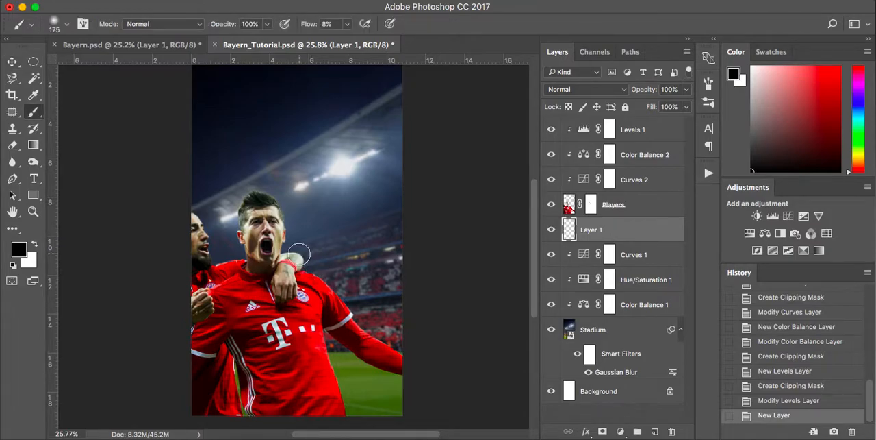
{"action": "right_click", "coordinate": [345, 236]}
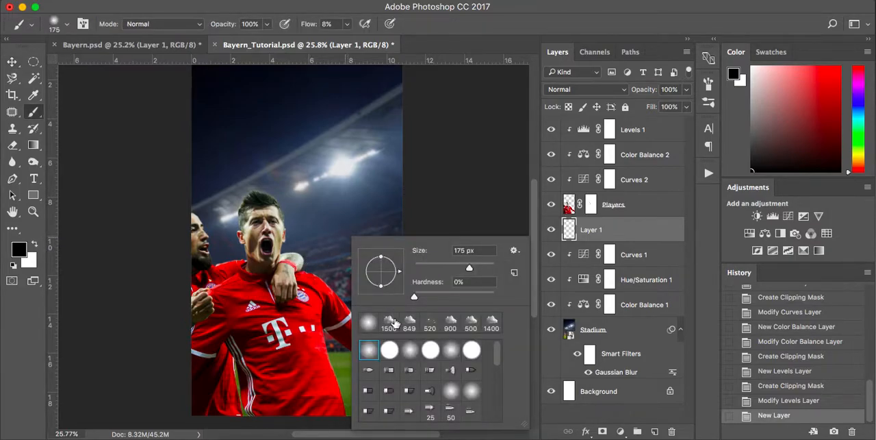
{"action": "left_click", "coordinate": [390, 321]}
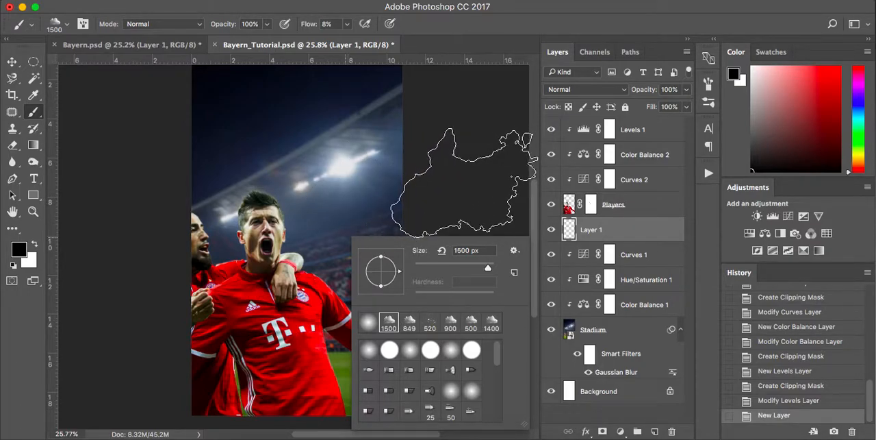
{"action": "left_click", "coordinate": [478, 186]}
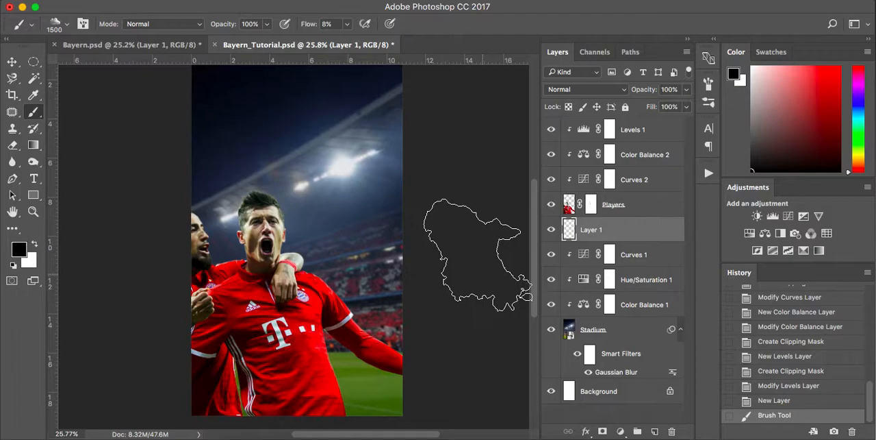
{"action": "key", "text": "super+z"}
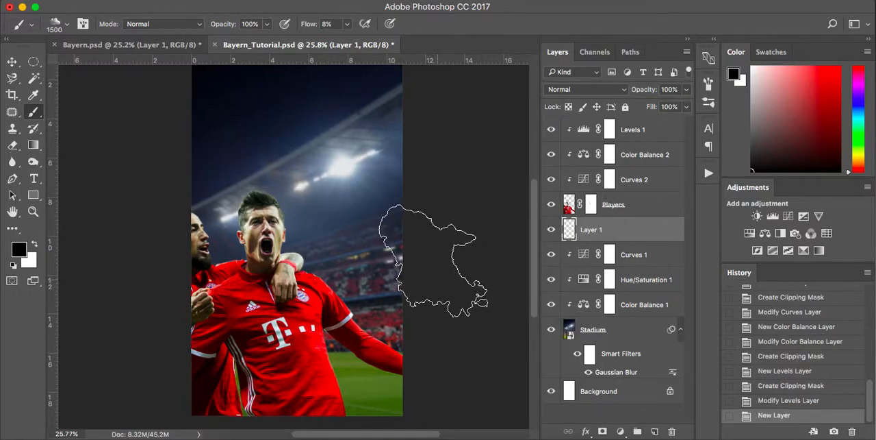
Paint white smoke behind the players across the lower stadium and pitch, with the brush flow at 15%.
{"action": "key", "text": "x"}
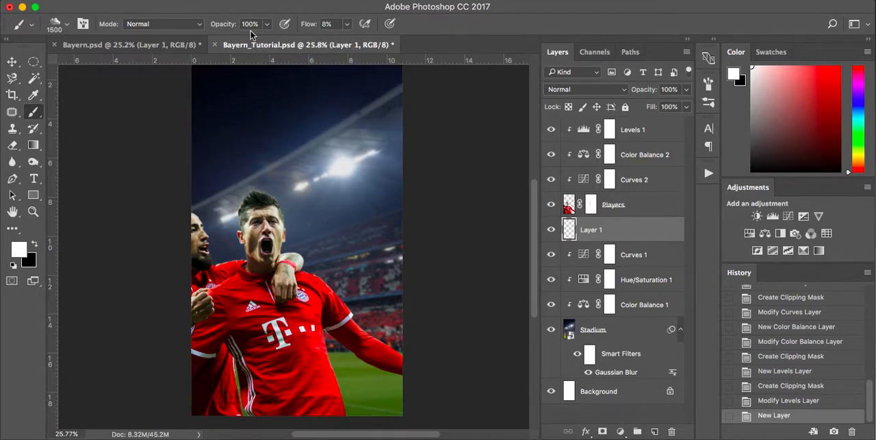
{"action": "left_click", "coordinate": [348, 24]}
{"action": "left_click_drag", "start_coordinate": [347, 42], "coordinate": [352, 42]}
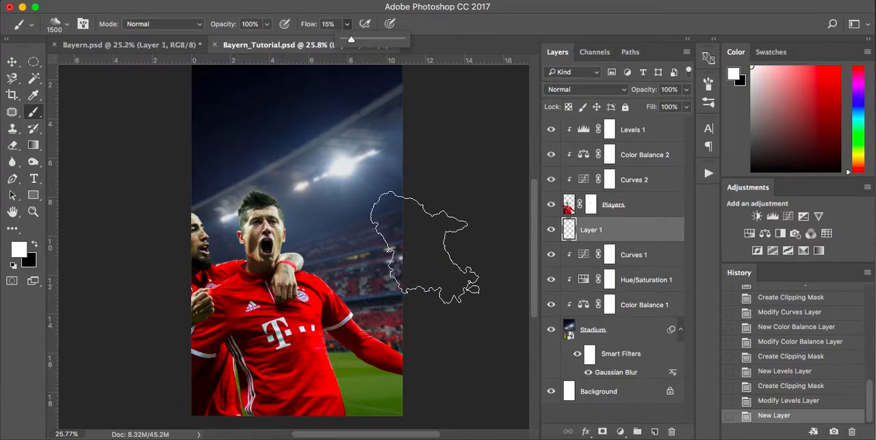
{"action": "scroll", "coordinate": [428, 243], "scroll_direction": "down", "scroll_amount": 3}
{"action": "mouse_move", "coordinate": [445, 326]}
{"action": "left_mouse_down"}
{"action": "mouse_move", "coordinate": [209, 323]}
{"action": "mouse_move", "coordinate": [205, 338]}
{"action": "left_mouse_up"}
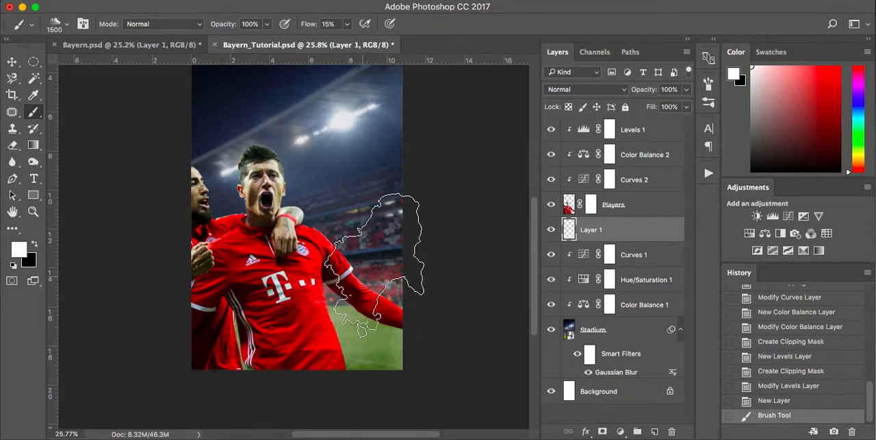
Reduce the smoke brush to 1000 px and add more white smoke behind the players, undoing an unwanted stroke.
{"action": "key", "text": "bracketleft"}
{"action": "key", "text": "bracketleft"}
{"action": "key", "text": "bracketleft"}
{"action": "key", "text": "bracketleft"}
{"action": "key", "text": "bracketleft"}
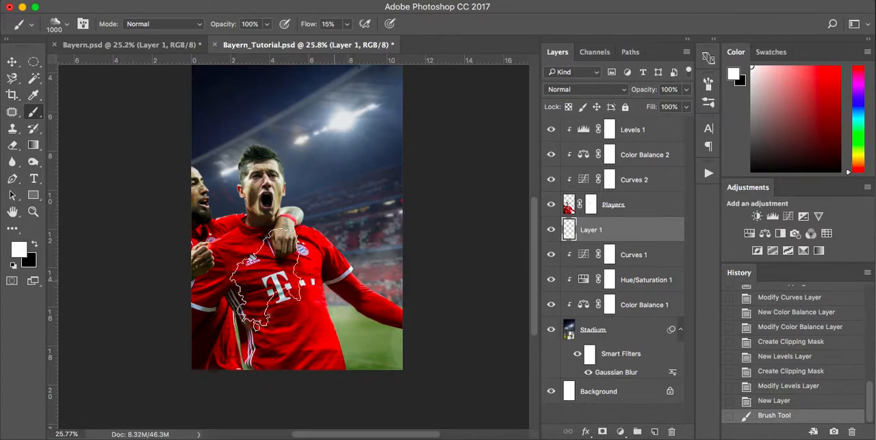
{"action": "mouse_move", "coordinate": [202, 291]}
{"action": "left_mouse_down"}
{"action": "mouse_move", "coordinate": [149, 296]}
{"action": "mouse_move", "coordinate": [440, 303]}
{"action": "mouse_move", "coordinate": [231, 348]}
{"action": "left_mouse_up"}
{"action": "key", "text": "super+z"}
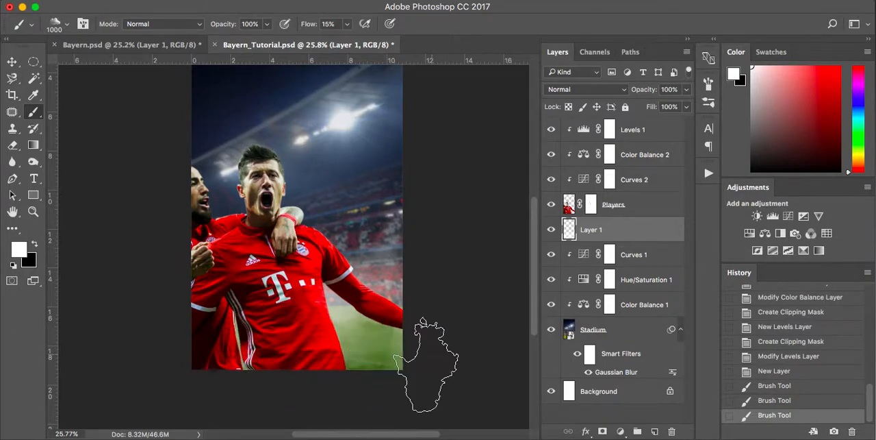
Rename the smoke layer White Background Smoke.
{"action": "double_click", "coordinate": [592, 230]}
{"action": "type", "text": "W"}
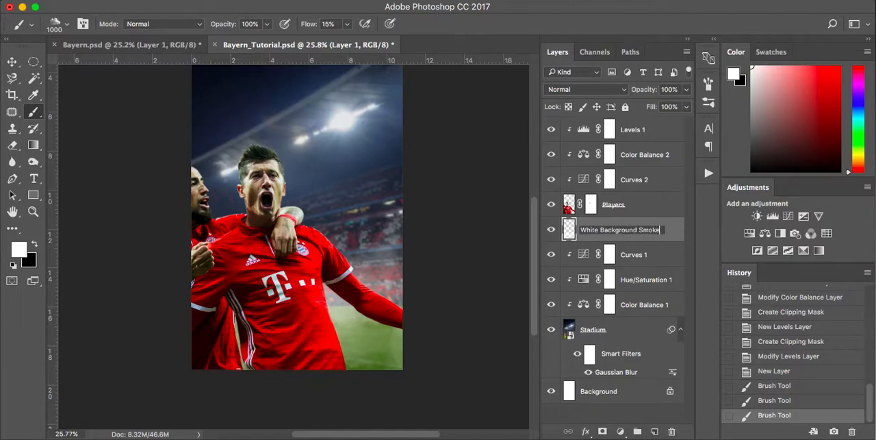
{"action": "type", "text": "hite Background Smoke"}
{"action": "key", "text": "Return"}
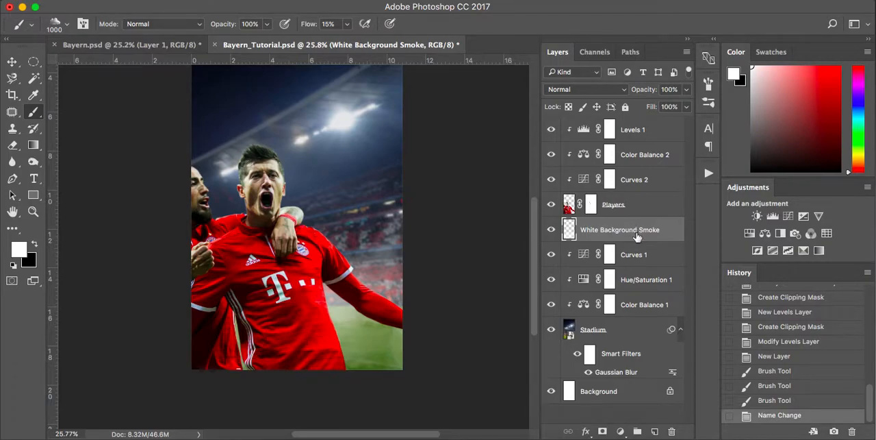
Create a new layer directly above Curves 1 and choose a soft round brush with 0% hardness.
{"action": "left_click", "coordinate": [649, 258]}
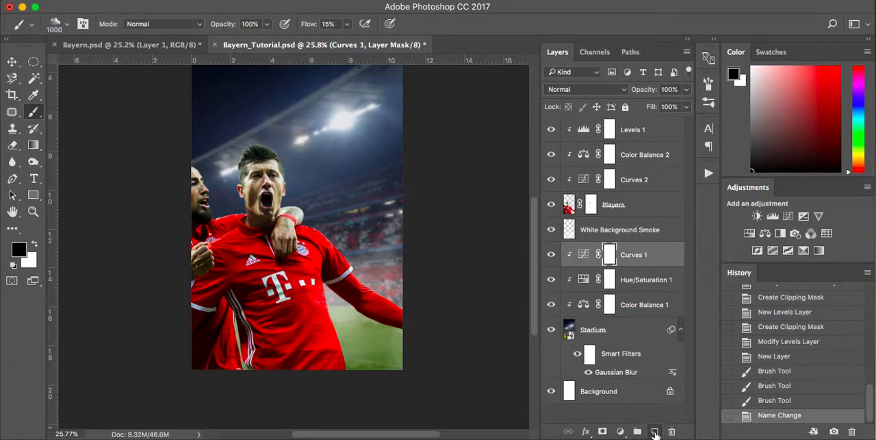
{"action": "left_click", "coordinate": [656, 431]}
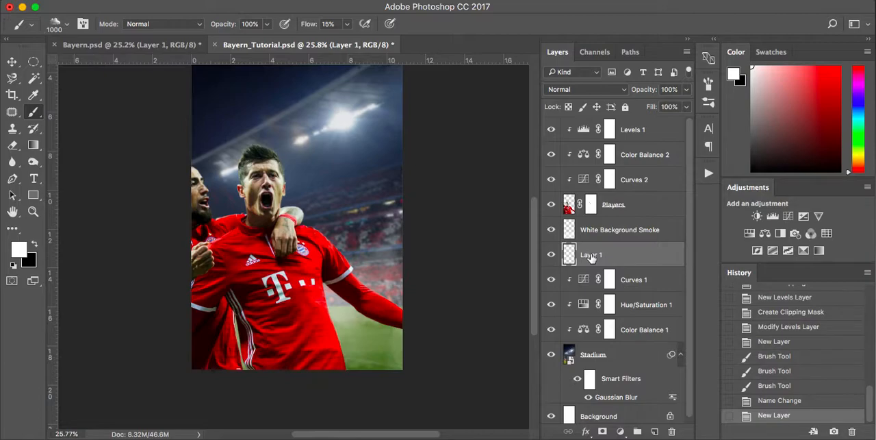
{"action": "right_click", "coordinate": [378, 185]}
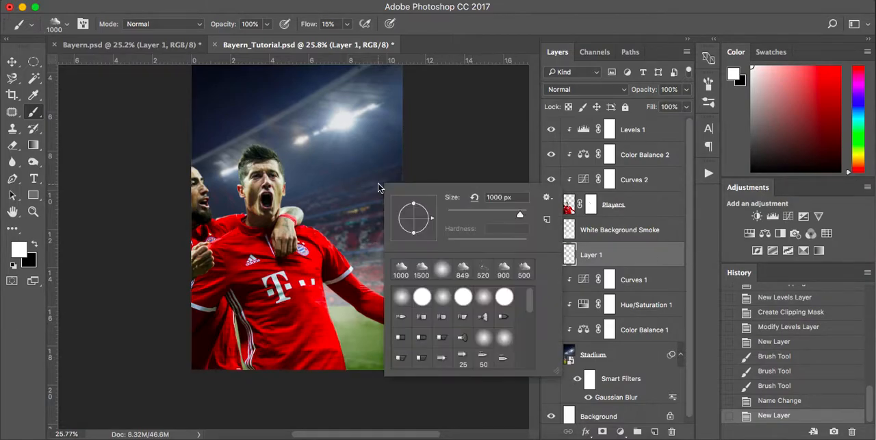
{"action": "left_click", "coordinate": [403, 296]}
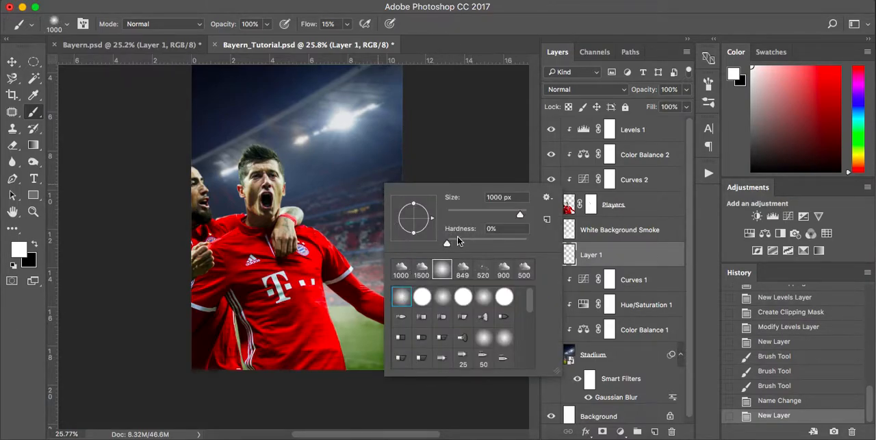
{"action": "left_click", "coordinate": [472, 136]}
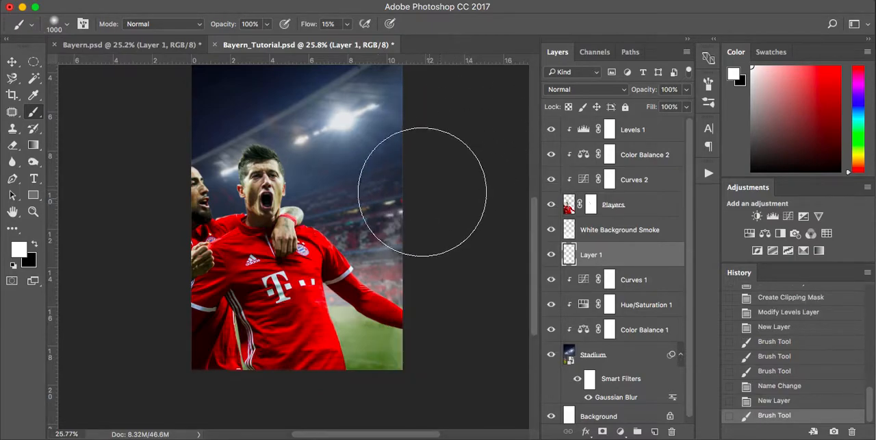
{"action": "key", "text": "super+z"}
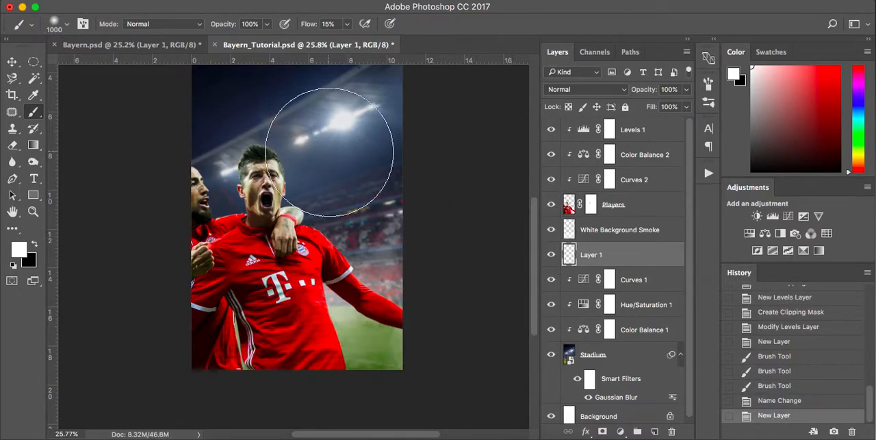
Paint a widening white light beam from the brightest floodlight down behind the main player, enlarging the soft brush from 250 to 800 px.
{"action": "key", "text": "bracketleft"}
{"action": "key", "text": "bracketleft"}
{"action": "key", "text": "bracketleft"}
{"action": "key", "text": "bracketleft"}
{"action": "key", "text": "bracketleft"}
{"action": "key", "text": "bracketleft"}
{"action": "key", "text": "bracketleft"}
{"action": "key", "text": "bracketleft"}
{"action": "key", "text": "bracketleft"}
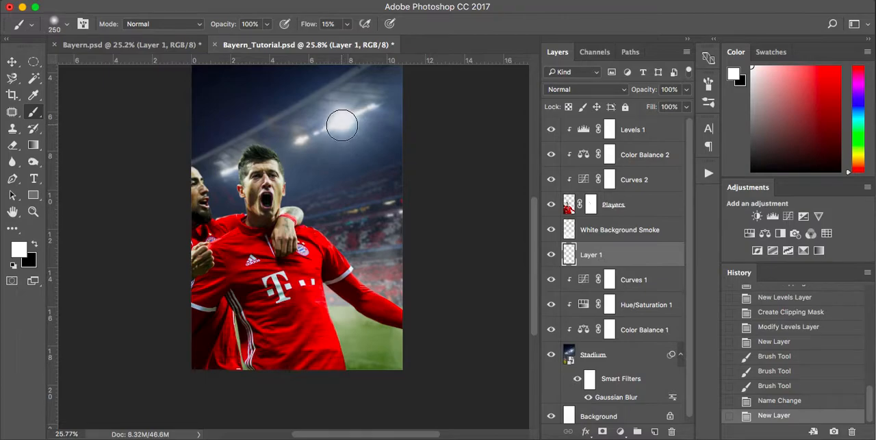
{"action": "left_click", "coordinate": [341, 126]}
{"action": "key", "text": "bracketright"}
{"action": "key", "text": "bracketright"}
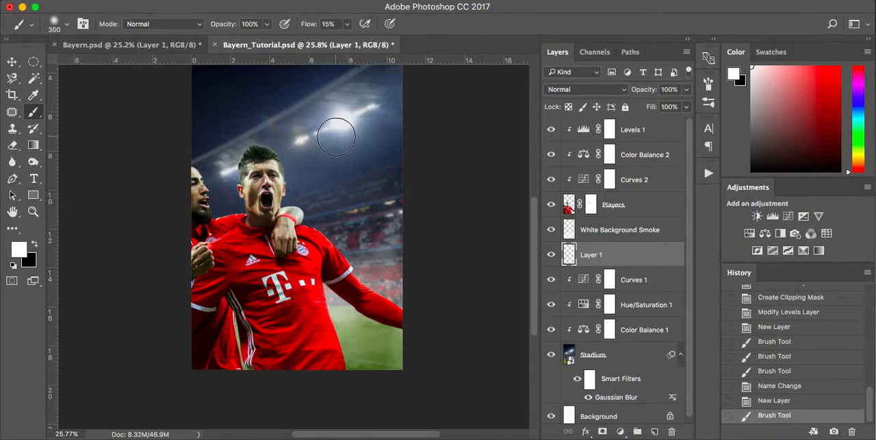
{"action": "mouse_move", "coordinate": [336, 138]}
{"action": "left_mouse_down"}
{"action": "mouse_move", "coordinate": [338, 122]}
{"action": "mouse_move", "coordinate": [326, 141]}
{"action": "mouse_move", "coordinate": [332, 137]}
{"action": "left_mouse_up"}
{"action": "key", "text": "bracketright"}
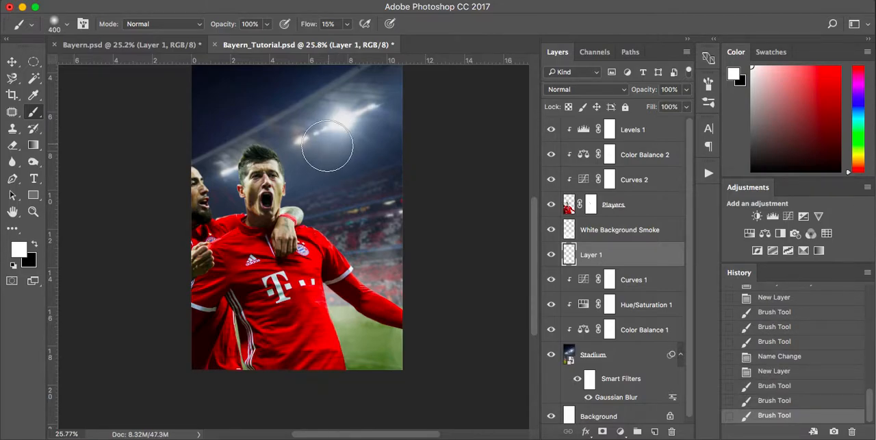
{"action": "key", "text": "bracketright"}
{"action": "left_click_drag", "start_coordinate": [319, 154], "coordinate": [311, 179]}
{"action": "key", "text": "bracketright"}
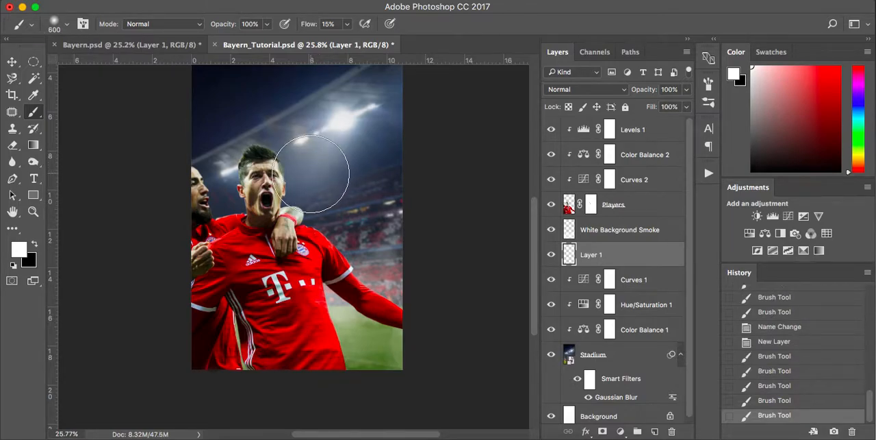
{"action": "key", "text": "bracketright"}
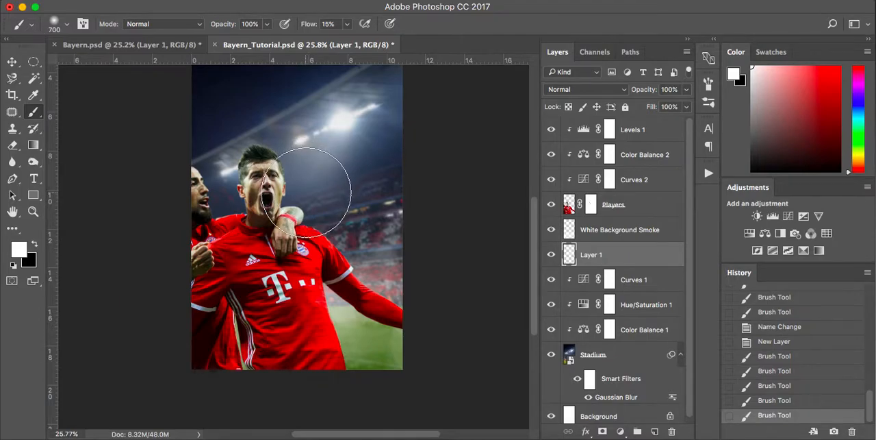
{"action": "left_click", "coordinate": [308, 193]}
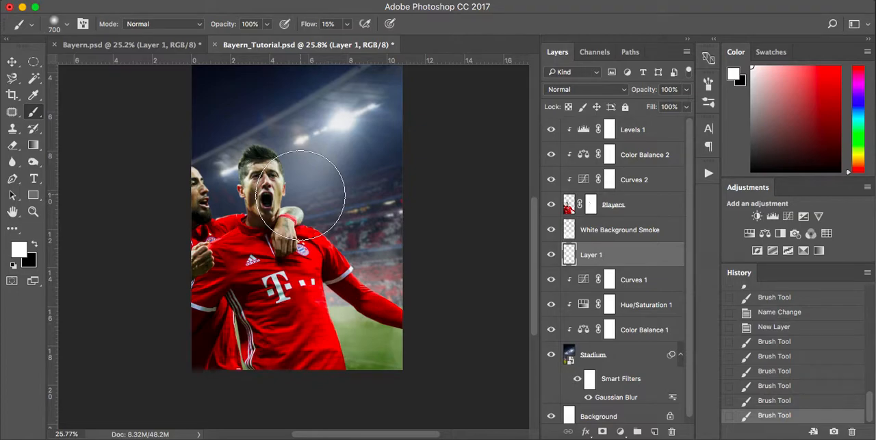
{"action": "key", "text": "bracketright"}
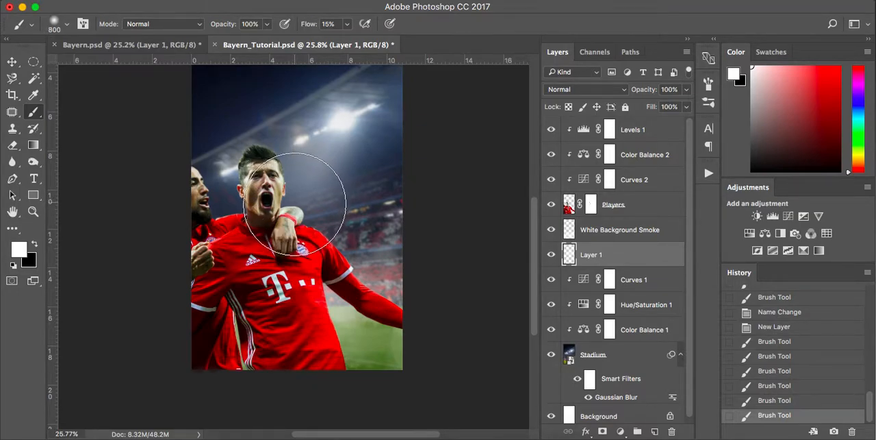
{"action": "left_click", "coordinate": [311, 198]}
{"action": "left_click", "coordinate": [306, 210]}
{"action": "left_click", "coordinate": [277, 246]}
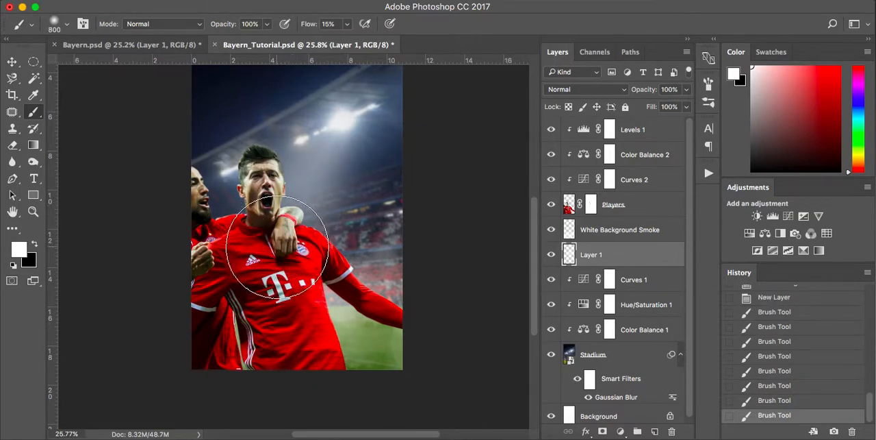
Paint a soft white beam from the floodlight between the two players' heads downward, enlarging the brush from 200 to 500 px.
{"action": "key", "text": "bracketleft"}
{"action": "key", "text": "bracketleft"}
{"action": "key", "text": "bracketleft"}
{"action": "key", "text": "bracketleft"}
{"action": "key", "text": "bracketleft"}
{"action": "key", "text": "bracketleft"}
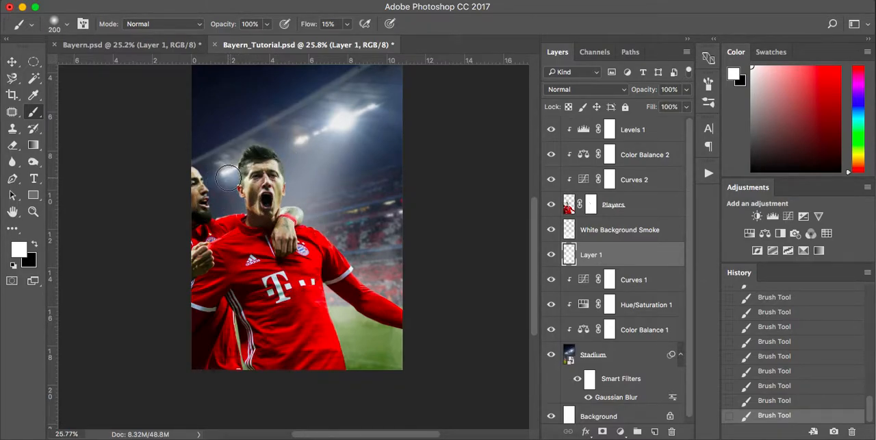
{"action": "key", "text": "bracketright"}
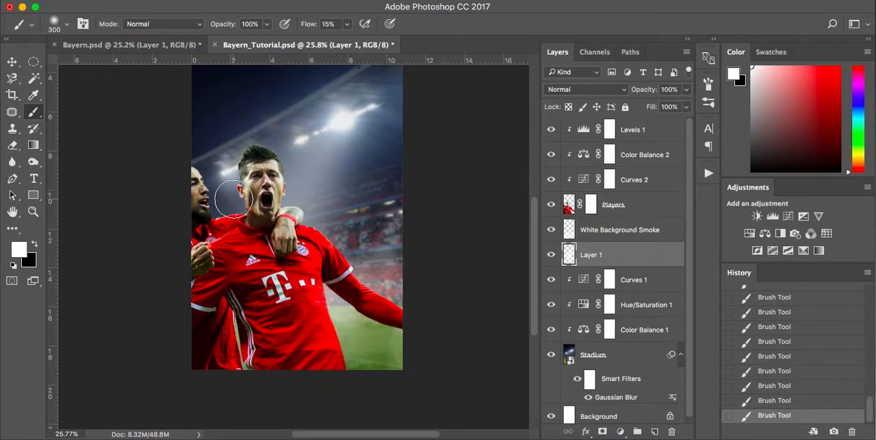
{"action": "key", "text": "bracketright"}
{"action": "key", "text": "bracketright"}
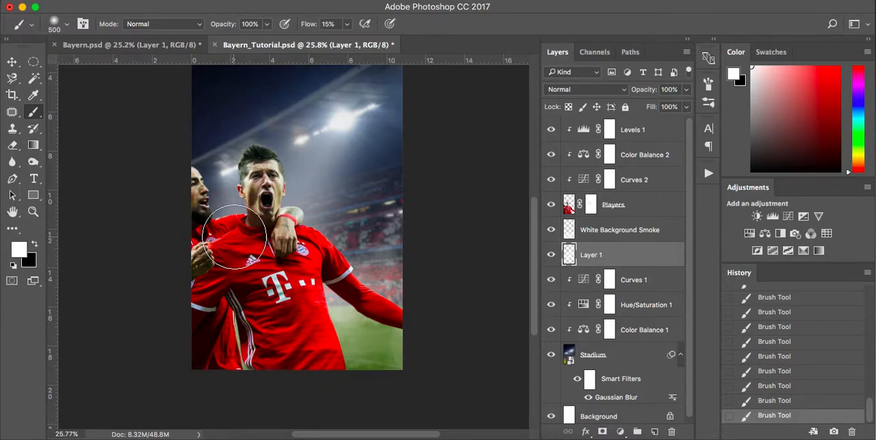
Paint another white beam from the brightest floodlight toward the stadium's right side, enlarging the soft brush from 150 to 700 px.
{"action": "key", "text": "bracketleft"}
{"action": "key", "text": "bracketleft"}
{"action": "key", "text": "bracketleft"}
{"action": "key", "text": "bracketleft"}
{"action": "key", "text": "bracketleft"}
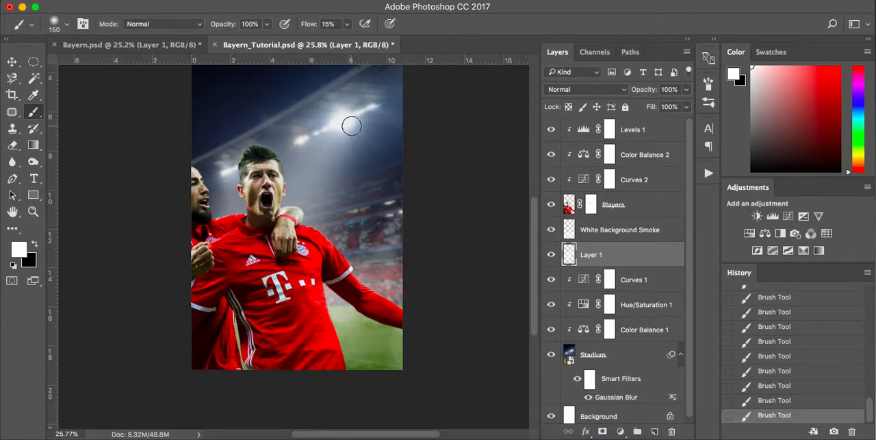
{"action": "key", "text": "bracketright"}
{"action": "key", "text": "bracketright"}
{"action": "key", "text": "bracketright"}
{"action": "key", "text": "bracketright"}
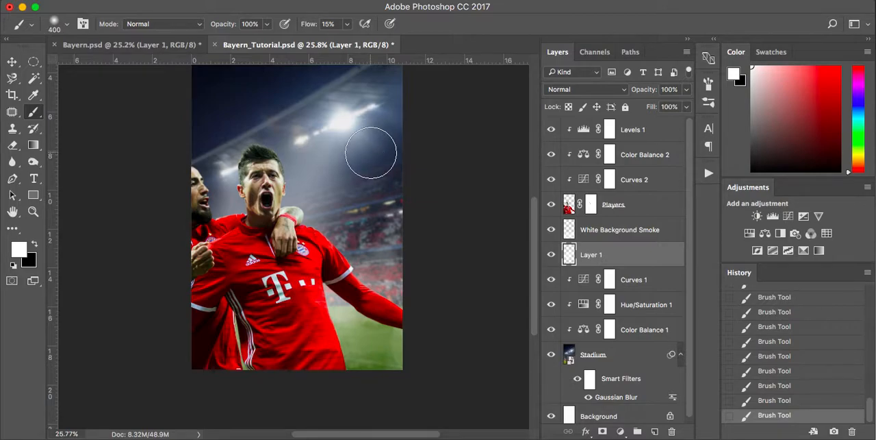
{"action": "key", "text": "bracketright"}
{"action": "key", "text": "bracketright"}
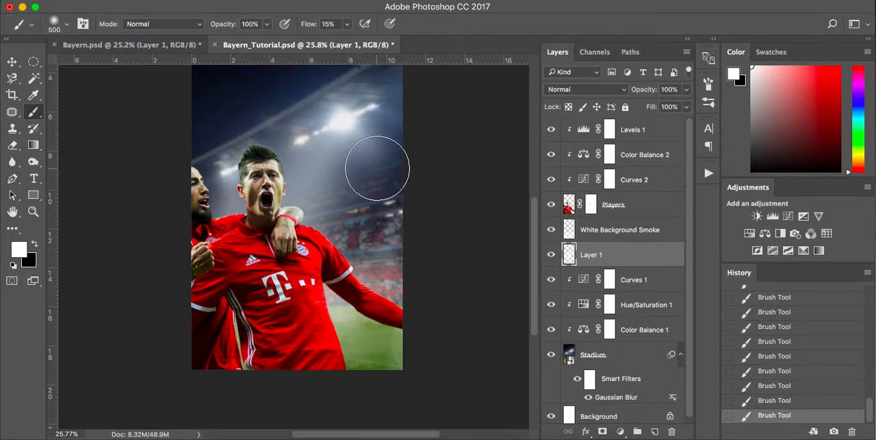
{"action": "key", "text": "bracketright"}
{"action": "key", "text": "bracketright"}
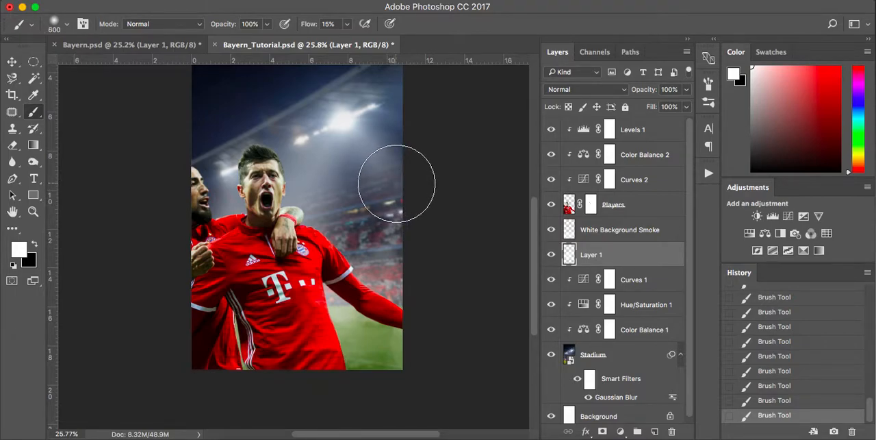
{"action": "key", "text": "bracketright"}
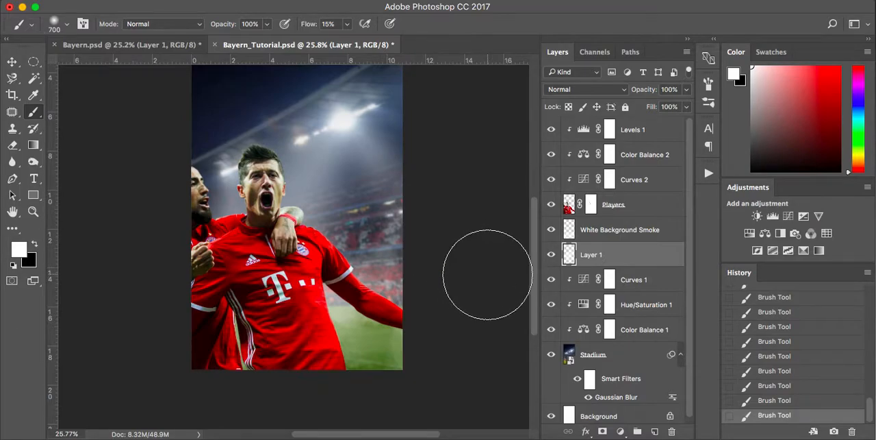
Compare the poster with the painted light layer hidden and shown.
{"action": "left_click", "coordinate": [552, 255]}
{"action": "left_click", "coordinate": [552, 256]}
{"action": "left_click", "coordinate": [551, 256]}
{"action": "left_click", "coordinate": [552, 256]}
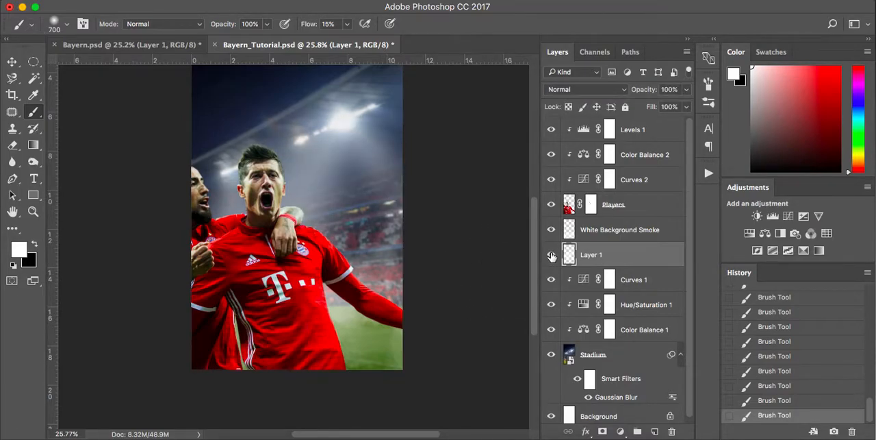
Add white glow from the brightest floodlight to the right end of the light row, starting with a 200 px soft brush.
{"action": "scroll", "coordinate": [445, 205], "scroll_direction": "up", "scroll_amount": 5}
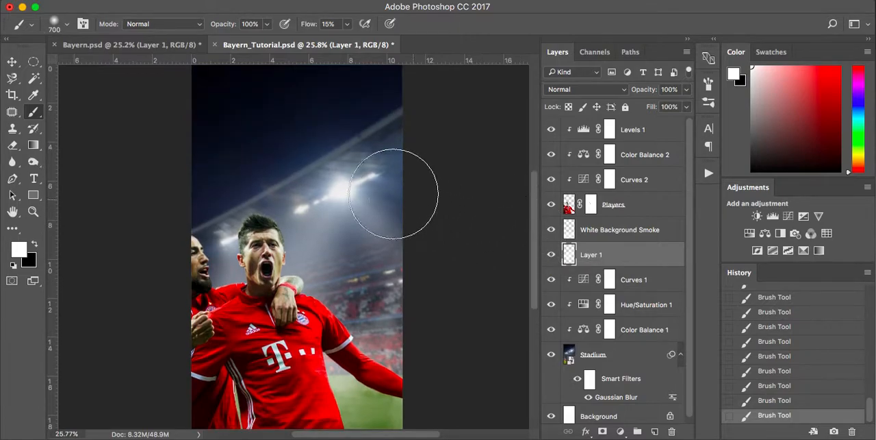
{"action": "key", "text": "bracketleft"}
{"action": "key", "text": "bracketleft"}
{"action": "key", "text": "bracketleft"}
{"action": "key", "text": "bracketleft"}
{"action": "key", "text": "bracketleft"}
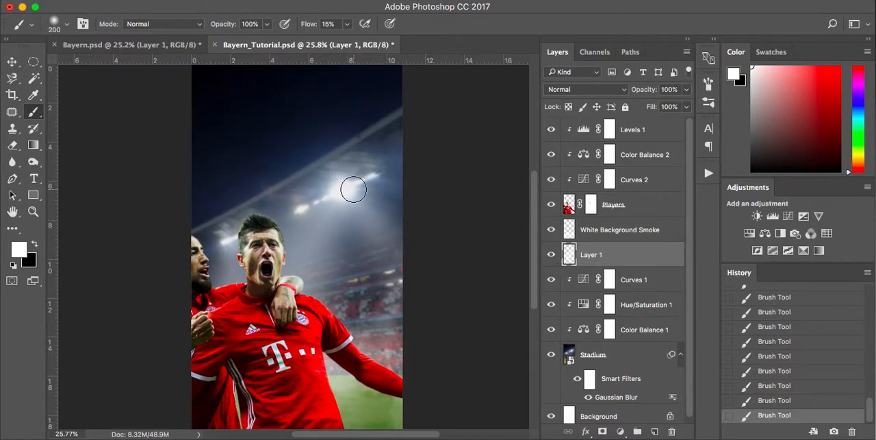
{"action": "left_click_drag", "start_coordinate": [355, 187], "coordinate": [377, 175]}
{"action": "key", "text": "bracketright"}
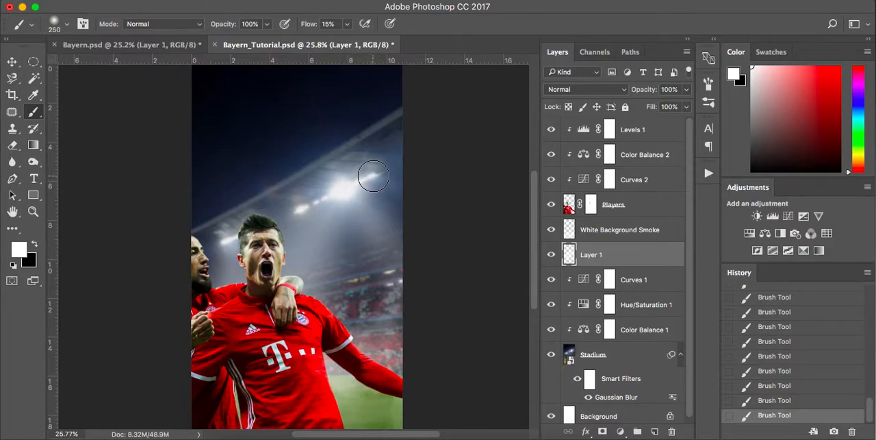
{"action": "key", "text": "bracketright"}
Add smaller white glows along the left part of the floodlight row with a soft brush of 150 to 250 px.
{"action": "key", "text": "bracketleft"}
{"action": "key", "text": "bracketleft"}
{"action": "key", "text": "bracketleft"}
{"action": "key", "text": "bracketleft"}
{"action": "left_click", "coordinate": [325, 195]}
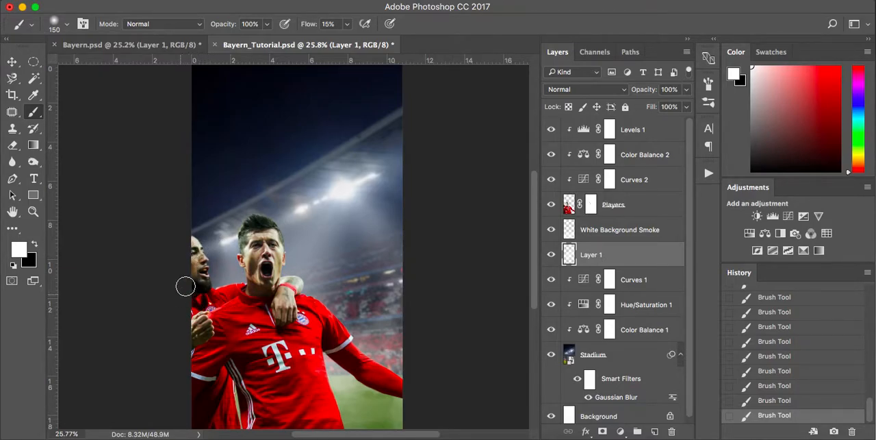
{"action": "key", "text": "bracketright"}
{"action": "key", "text": "bracketright"}
{"action": "key", "text": "bracketright"}
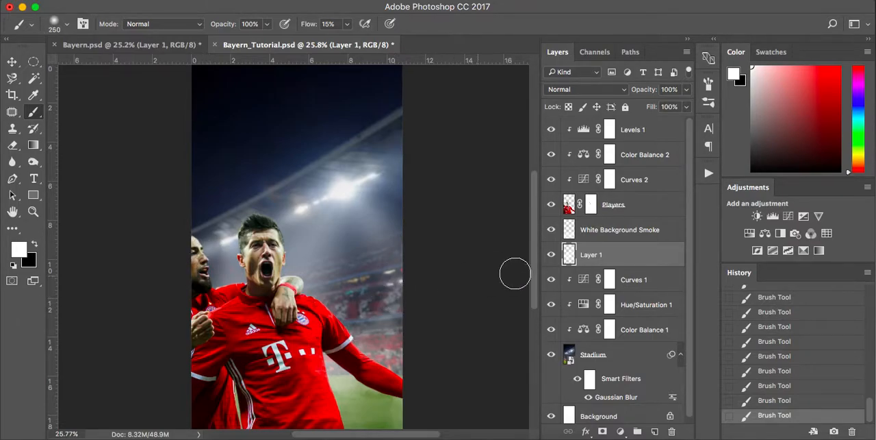
Rename the painted light layer Light Beams.
{"action": "type", "text": "Light Bea"}
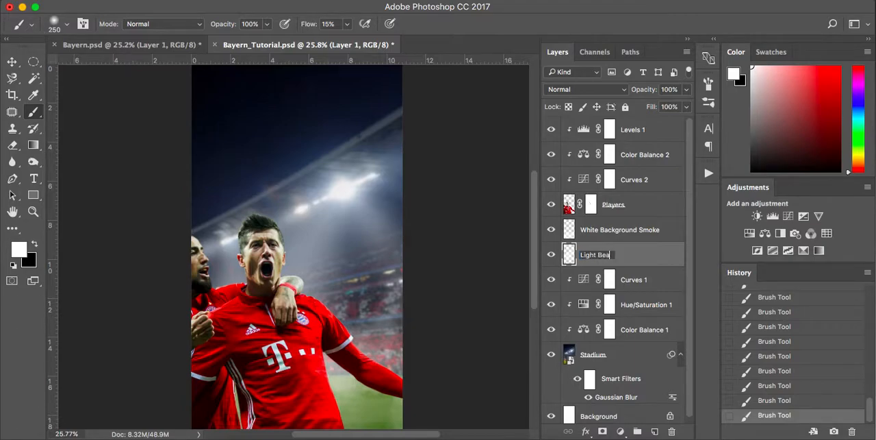
{"action": "type", "text": "ms"}
{"action": "key", "text": "Return"}
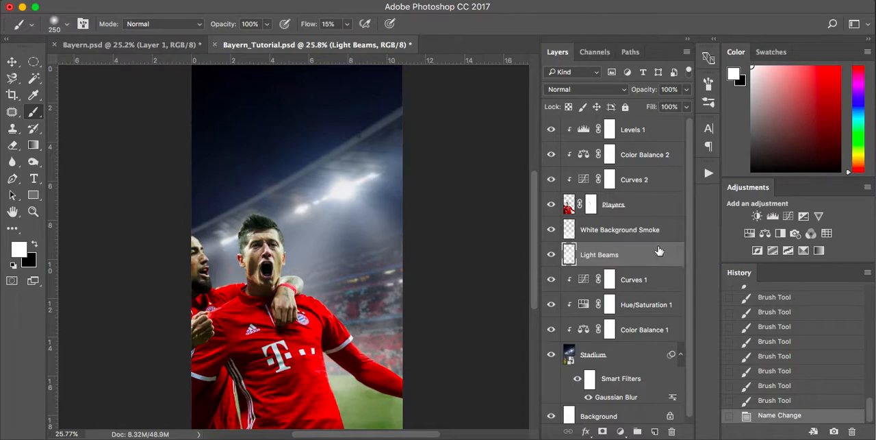
Choose the 1000 px smoke brush for the White Background Smoke layer and undo the trial stroke over the pitch.
{"action": "left_click", "coordinate": [635, 233]}
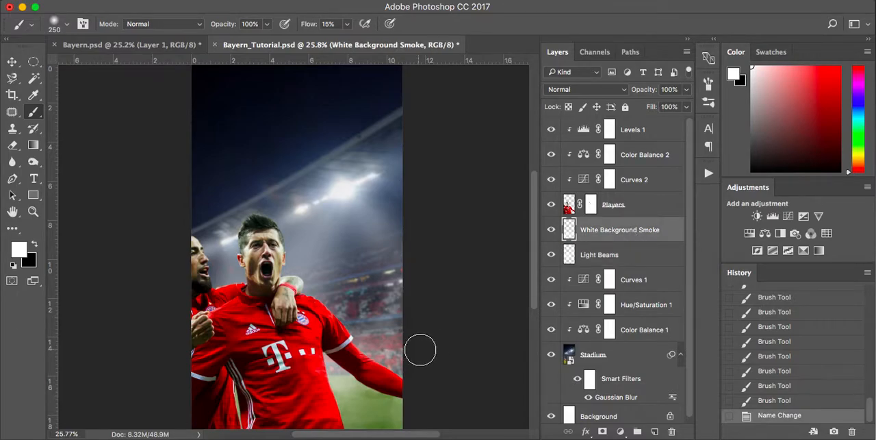
{"action": "right_click", "coordinate": [356, 272]}
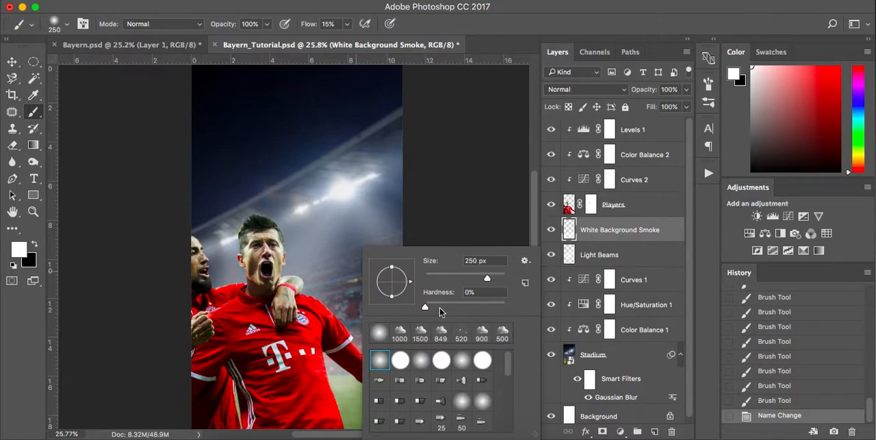
{"action": "left_click", "coordinate": [400, 333]}
{"action": "left_click", "coordinate": [472, 200]}
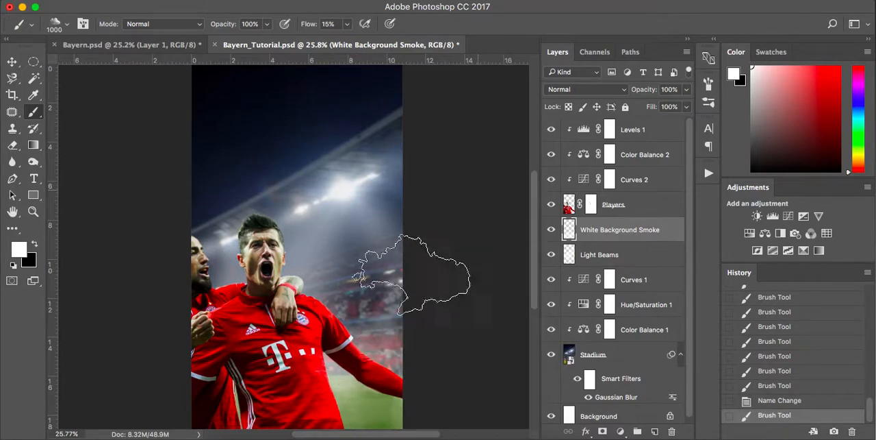
{"action": "left_click", "coordinate": [337, 378]}
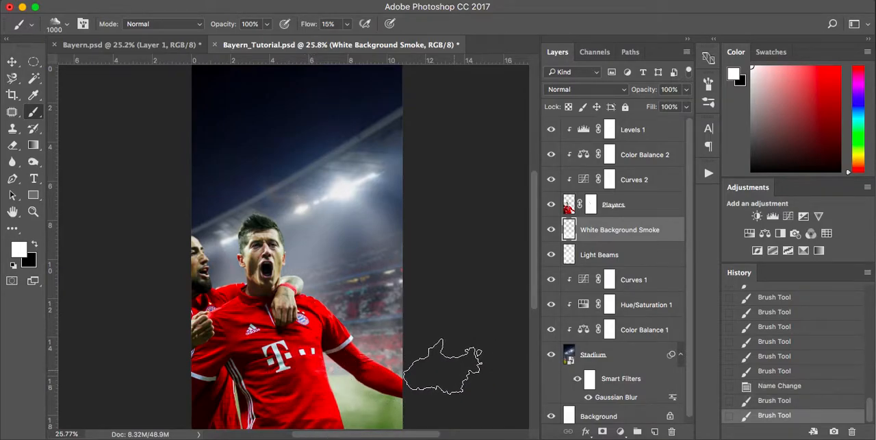
{"action": "key", "text": "super+z"}
Lower the brush flow to 10% and paint more white smoke behind the players over the stands and pitch, checking it against the hidden layer.
{"action": "left_click", "coordinate": [347, 24]}
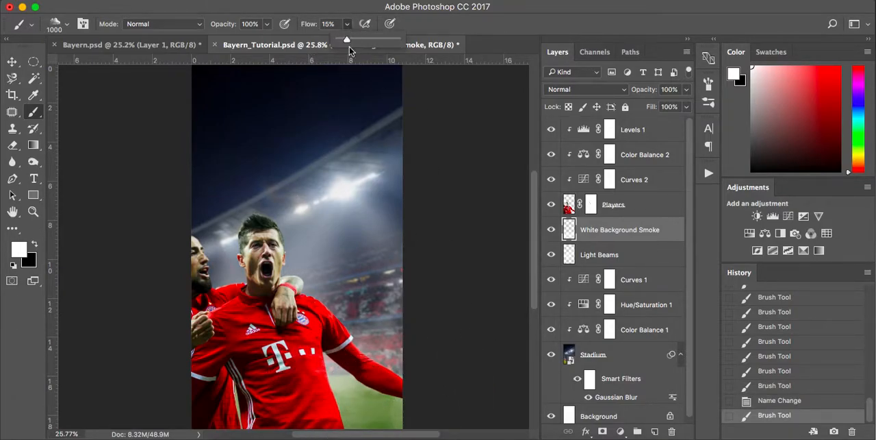
{"action": "left_click_drag", "start_coordinate": [346, 42], "coordinate": [345, 42]}
{"action": "scroll", "coordinate": [431, 313], "scroll_direction": "down", "scroll_amount": 2}
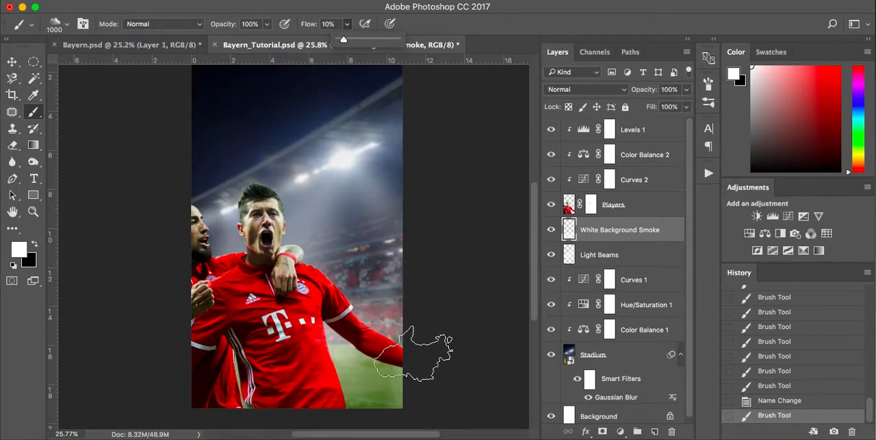
{"action": "mouse_move", "coordinate": [401, 361]}
{"action": "left_mouse_down"}
{"action": "mouse_move", "coordinate": [323, 383]}
{"action": "mouse_move", "coordinate": [219, 382]}
{"action": "mouse_move", "coordinate": [215, 362]}
{"action": "left_mouse_up"}
{"action": "mouse_move", "coordinate": [282, 336]}
{"action": "left_mouse_down"}
{"action": "mouse_move", "coordinate": [409, 320]}
{"action": "mouse_move", "coordinate": [449, 325]}
{"action": "left_mouse_up"}
{"action": "left_click_drag", "start_coordinate": [415, 275], "coordinate": [249, 317]}
{"action": "mouse_move", "coordinate": [256, 277]}
{"action": "left_mouse_down"}
{"action": "mouse_move", "coordinate": [425, 255]}
{"action": "mouse_move", "coordinate": [483, 230]}
{"action": "left_mouse_up"}
{"action": "mouse_move", "coordinate": [416, 331]}
{"action": "left_mouse_down"}
{"action": "mouse_move", "coordinate": [207, 365]}
{"action": "mouse_move", "coordinate": [334, 299]}
{"action": "mouse_move", "coordinate": [342, 307]}
{"action": "mouse_move", "coordinate": [473, 264]}
{"action": "left_mouse_up"}
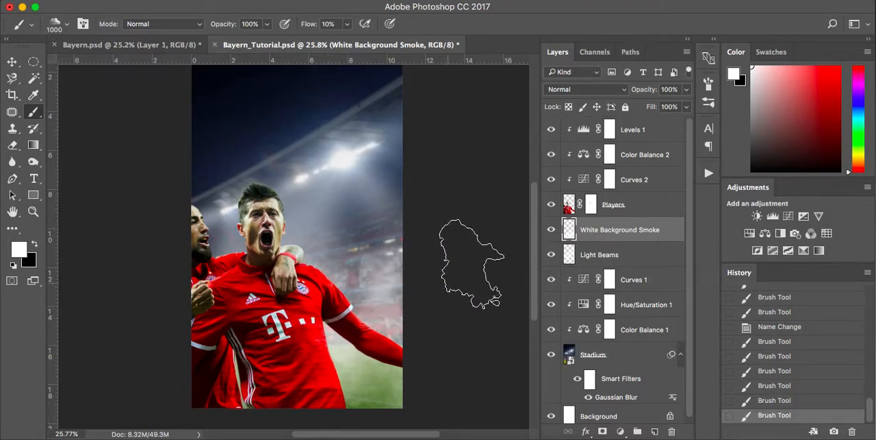
{"action": "left_click_drag", "start_coordinate": [431, 228], "coordinate": [260, 284]}
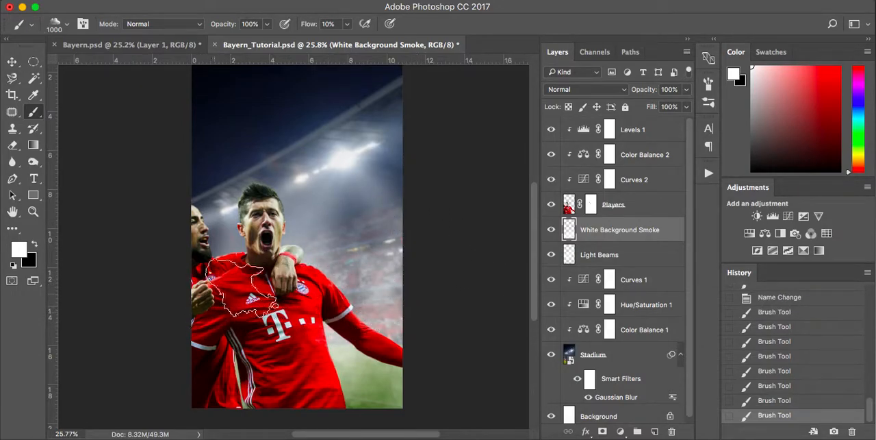
{"action": "left_click", "coordinate": [551, 231]}
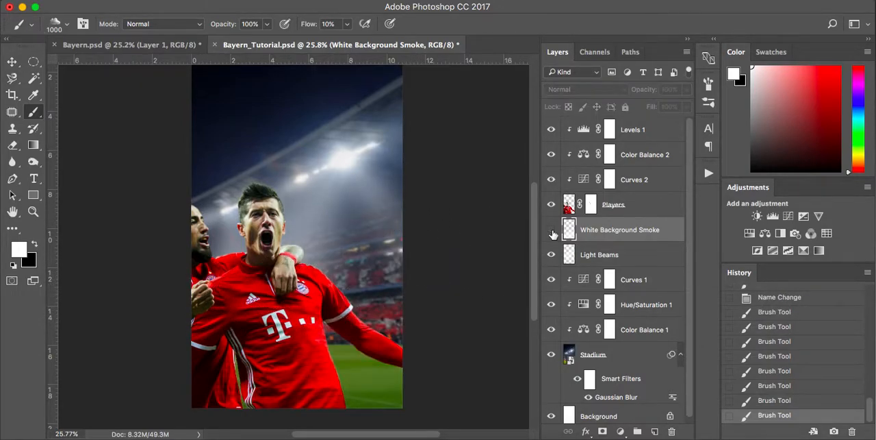
{"action": "left_click", "coordinate": [552, 231]}
{"action": "mouse_move", "coordinate": [401, 398]}
{"action": "left_mouse_down"}
{"action": "mouse_move", "coordinate": [267, 413]}
{"action": "mouse_move", "coordinate": [197, 369]}
{"action": "left_mouse_up"}
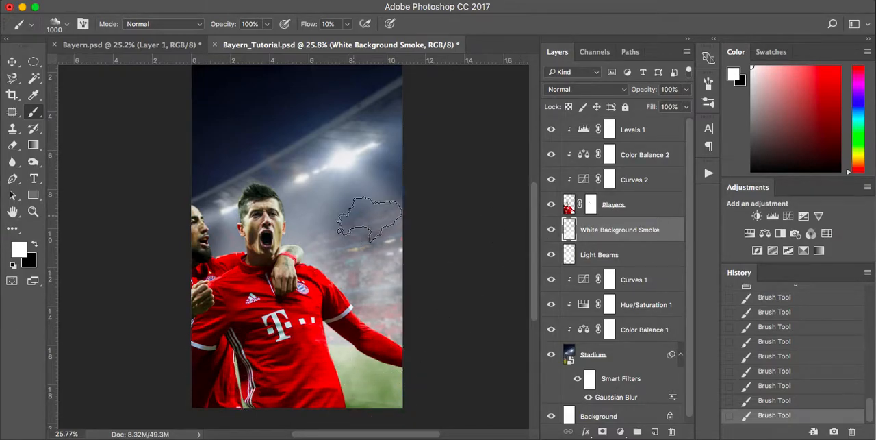
Lower the brush flow to 5%, touch up the White Background Smoke behind the players, and compare the image with that layer hidden.
{"action": "left_click", "coordinate": [347, 24]}
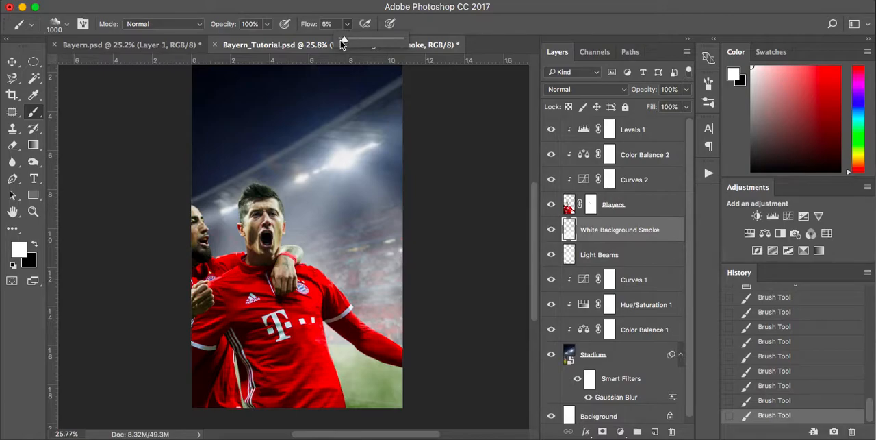
{"action": "left_click", "coordinate": [345, 263]}
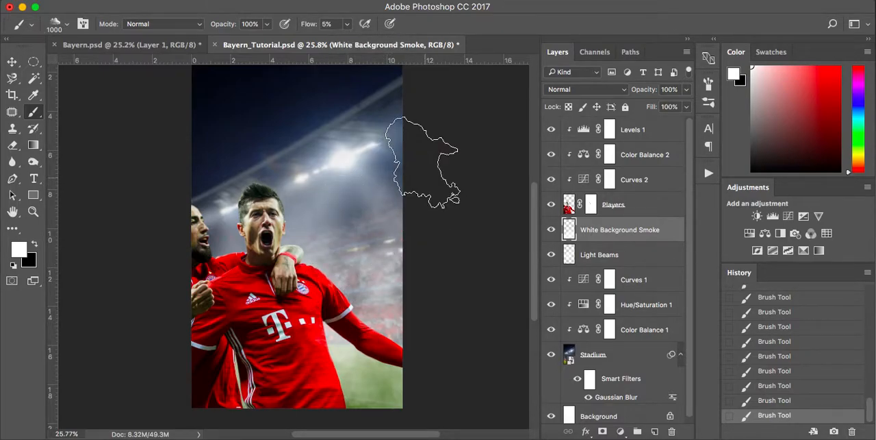
{"action": "scroll", "coordinate": [390, 174], "scroll_direction": "up", "scroll_amount": 1}
{"action": "left_click", "coordinate": [552, 230]}
{"action": "left_click", "coordinate": [551, 230]}
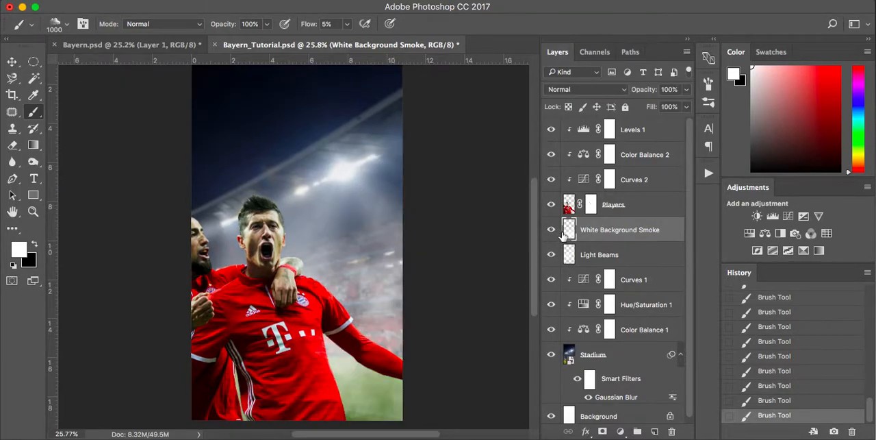
Convert the White Background Smoke layer to a smart object and soften it with a Gaussian Blur of 8 pixels radius.
{"action": "right_click", "coordinate": [611, 237]}
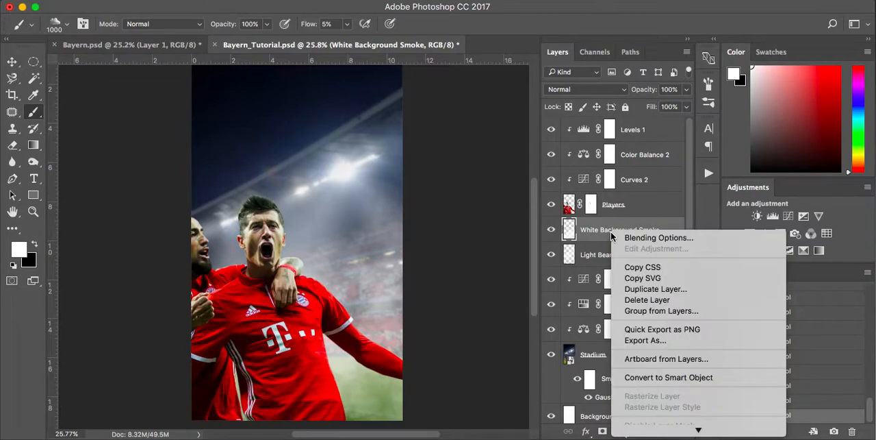
{"action": "left_click", "coordinate": [650, 373]}
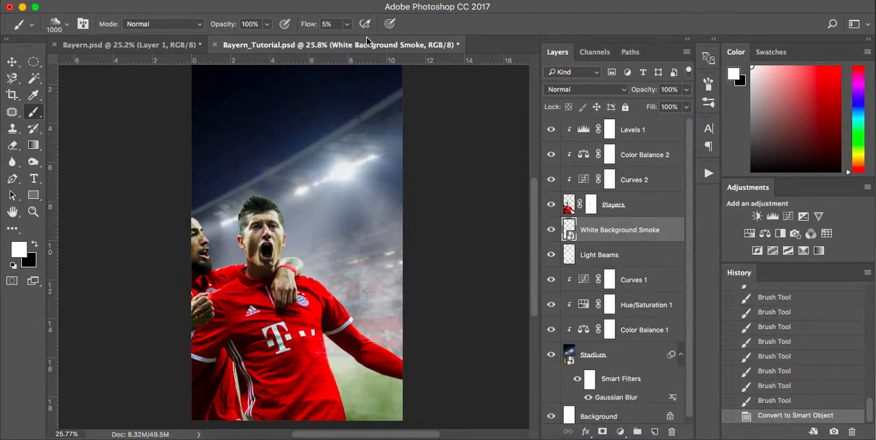
{"action": "left_click", "coordinate": [319, 2]}
{"action": "mouse_move", "coordinate": [359, 142]}
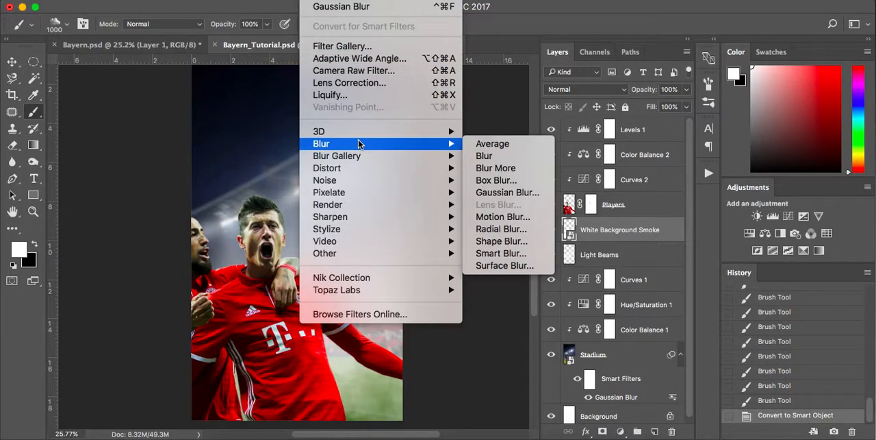
{"action": "left_click", "coordinate": [505, 192]}
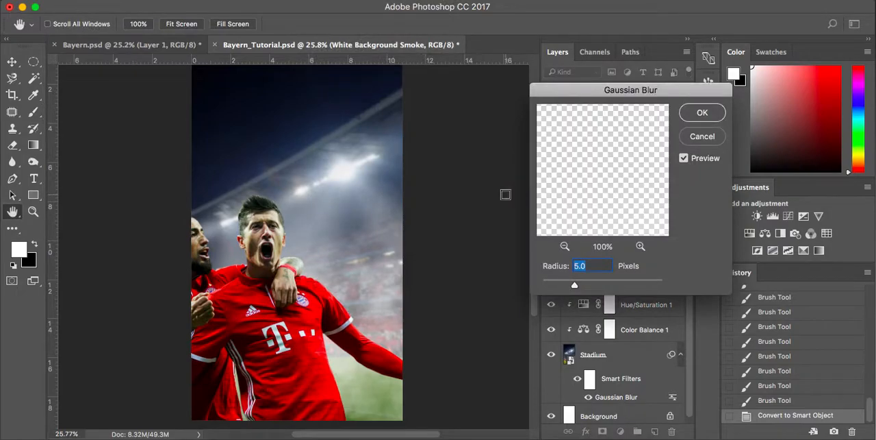
{"action": "left_click", "coordinate": [684, 159]}
{"action": "left_click_drag", "start_coordinate": [575, 288], "coordinate": [586, 290]}
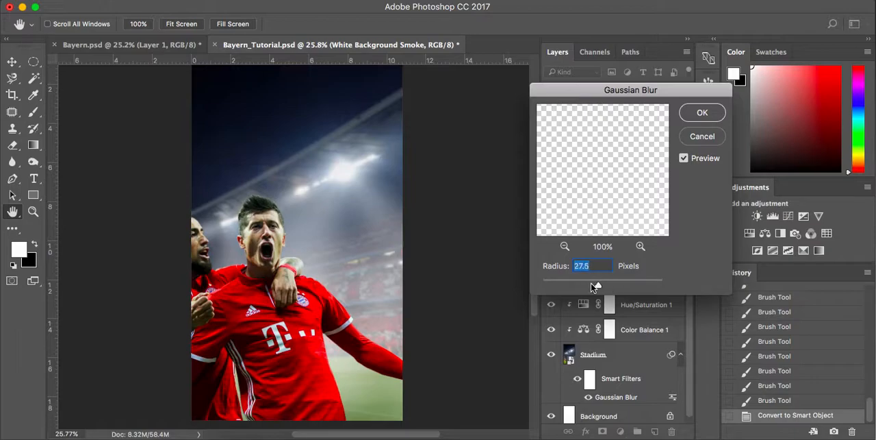
{"action": "left_click_drag", "start_coordinate": [570, 281], "coordinate": [579, 283]}
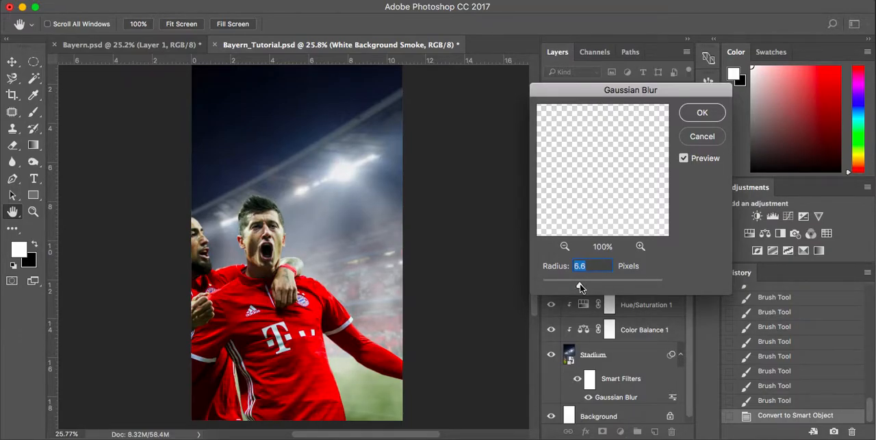
{"action": "type", "text": "8"}
{"action": "left_click", "coordinate": [701, 120]}
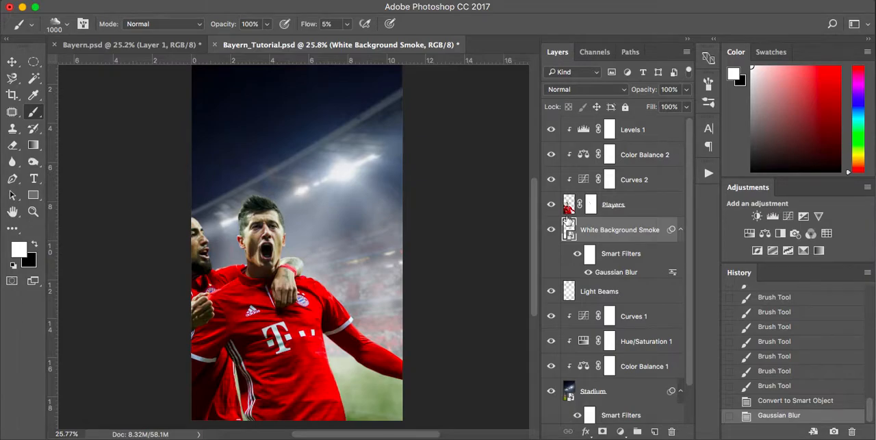
{"action": "left_click", "coordinate": [681, 231]}
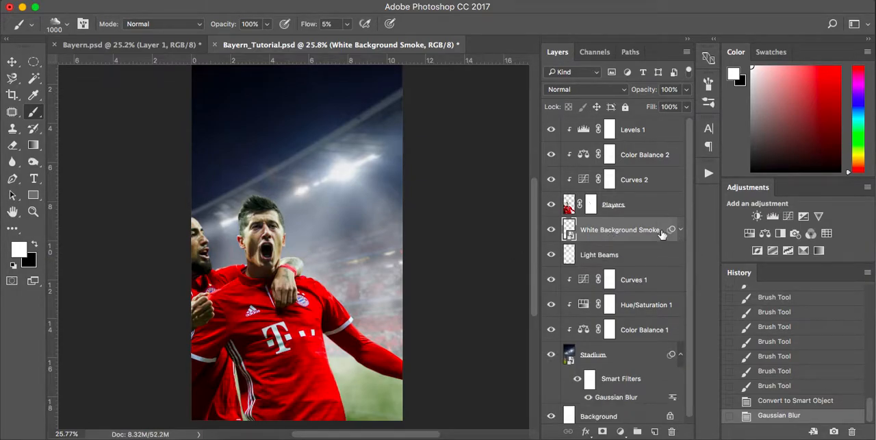
Create a new layer above Light Beams and paint soft white haze behind the main player with a 1000 to 1100 px soft round brush.
{"action": "left_click", "coordinate": [628, 257]}
{"action": "left_click", "coordinate": [655, 432]}
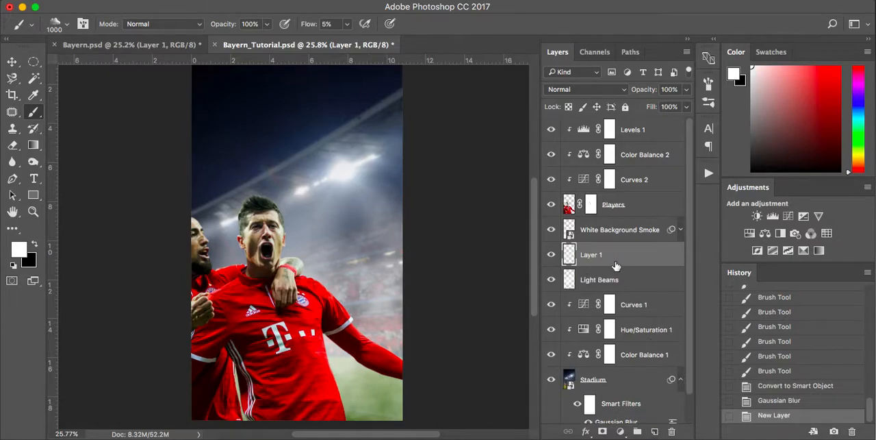
{"action": "right_click", "coordinate": [342, 304]}
{"action": "left_click", "coordinate": [384, 333]}
{"action": "left_click", "coordinate": [275, 337]}
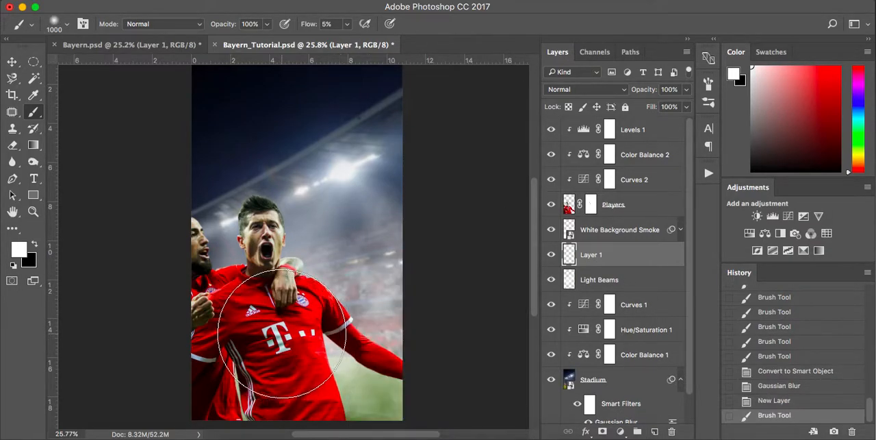
{"action": "key", "text": "bracketright"}
{"action": "left_click", "coordinate": [282, 331]}
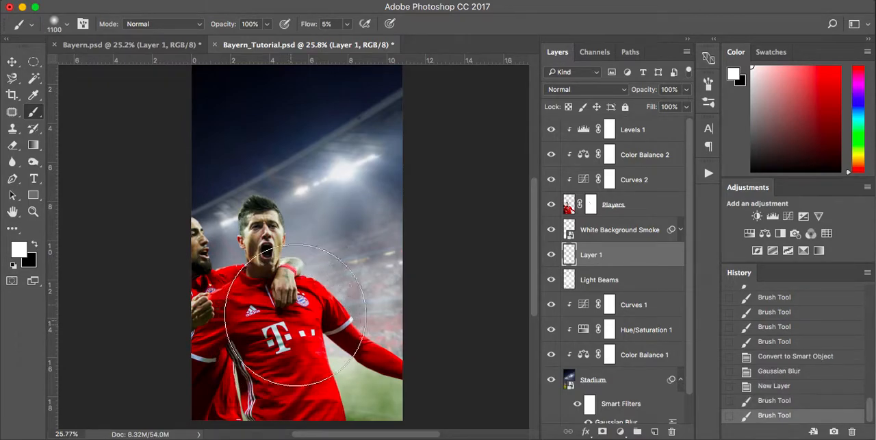
Extend the white haze over the stands and behind both players with a 900 px soft brush, and reduce the brush to 700 px.
{"action": "key", "text": "bracketleft"}
{"action": "key", "text": "bracketleft"}
{"action": "left_click", "coordinate": [354, 287]}
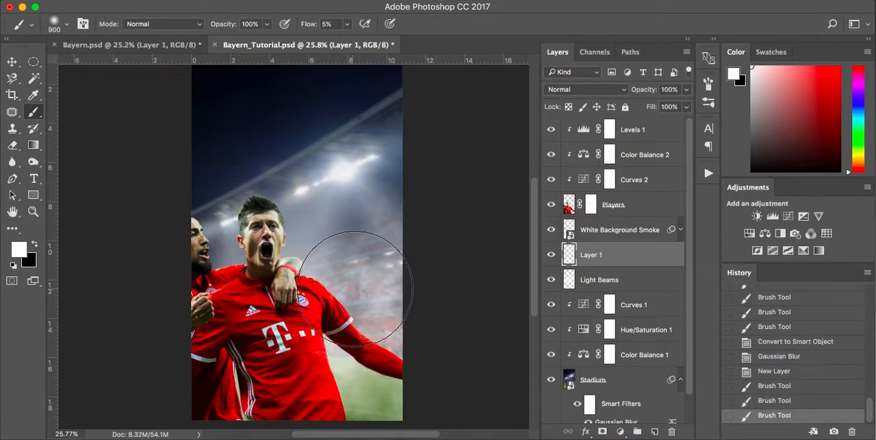
{"action": "left_click", "coordinate": [376, 287]}
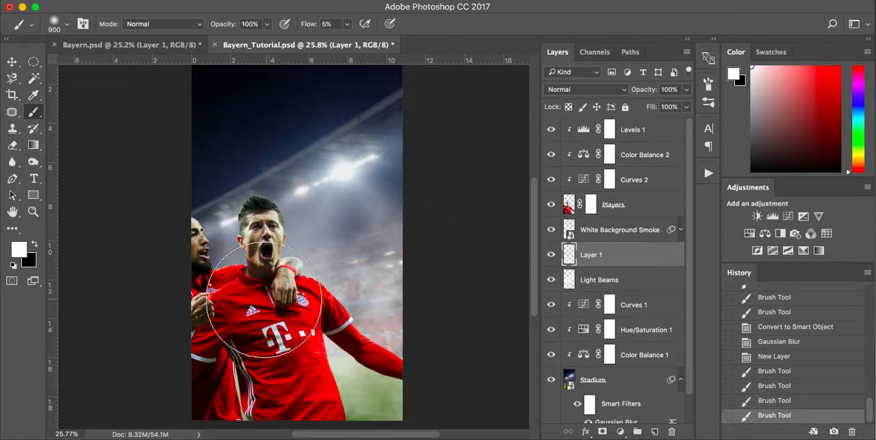
{"action": "left_click", "coordinate": [241, 304]}
{"action": "left_click", "coordinate": [241, 304]}
{"action": "left_click", "coordinate": [221, 308]}
{"action": "left_click", "coordinate": [221, 308]}
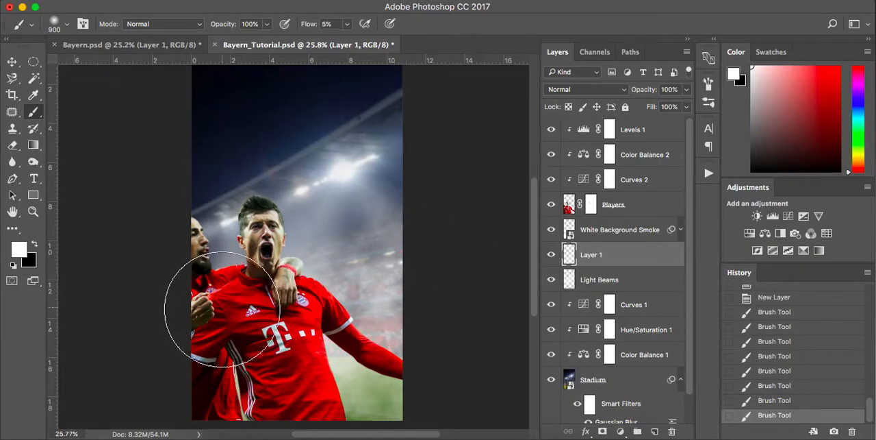
{"action": "left_click", "coordinate": [238, 357]}
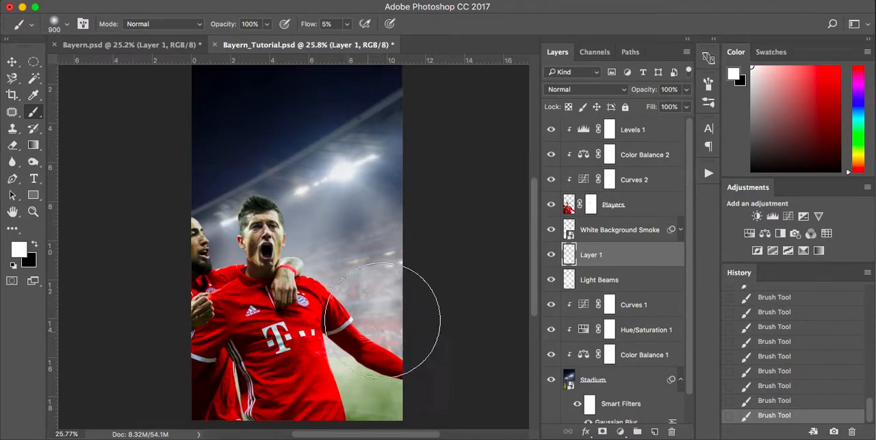
{"action": "key", "text": "bracketleft"}
{"action": "key", "text": "bracketleft"}
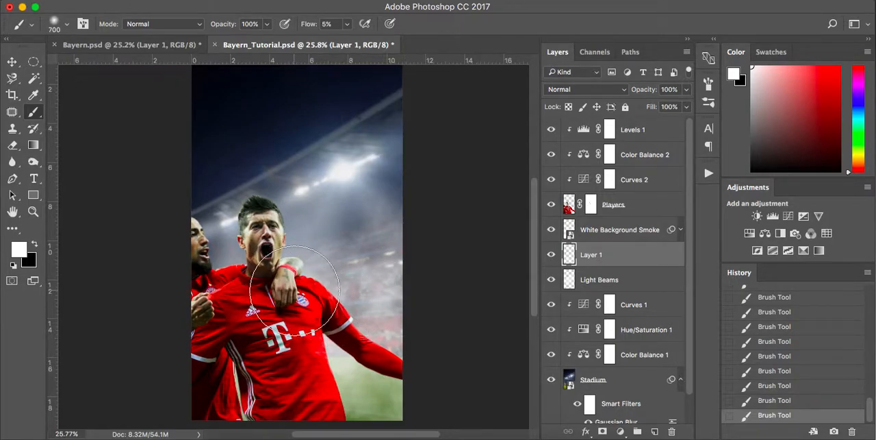
Compare the image with and without the Light Beams, haze and White Background Smoke layers by hiding each in turn.
{"action": "left_click", "coordinate": [554, 281]}
{"action": "left_click", "coordinate": [554, 281]}
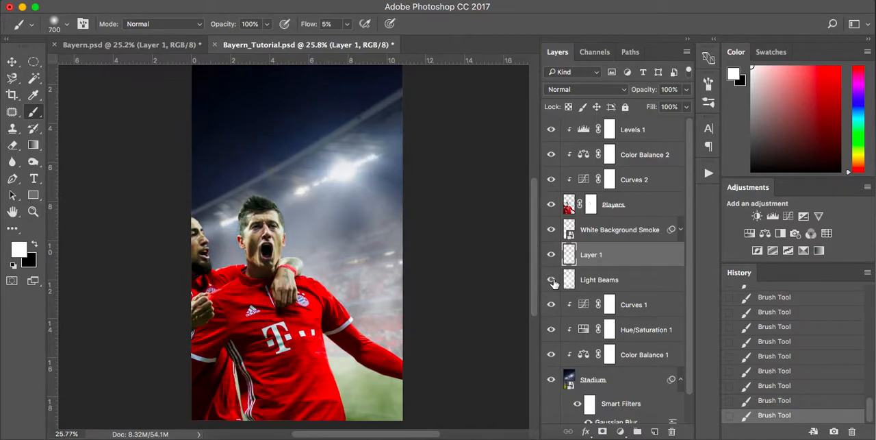
{"action": "left_click", "coordinate": [552, 257]}
{"action": "left_click", "coordinate": [552, 257]}
{"action": "left_click", "coordinate": [552, 230]}
{"action": "left_click", "coordinate": [551, 230]}
Create a new layer above Levels 1, clip it to the Players layer, and keep white as the painting colour.
{"action": "left_click", "coordinate": [668, 131]}
{"action": "key", "text": "x"}
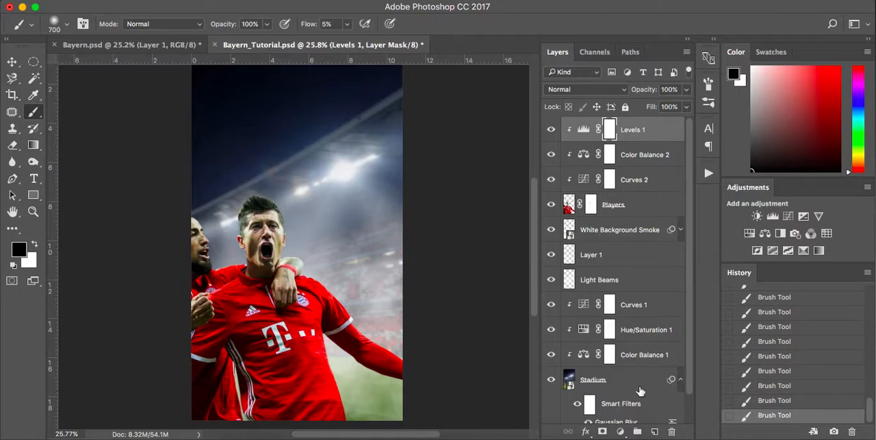
{"action": "left_click", "coordinate": [654, 431]}
{"action": "key", "text": "x"}
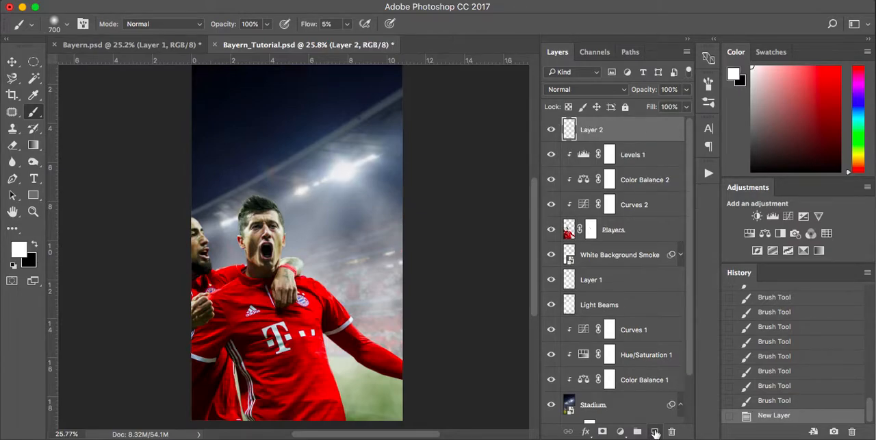
{"action": "left_click", "coordinate": [648, 146], "text": "alt"}
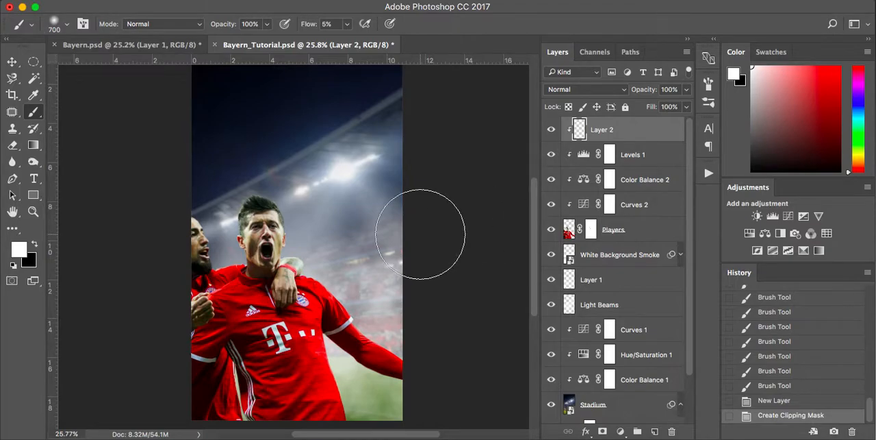
Paint faint white rim light along the players' heads and the main player's shoulder and outstretched arm with an 80 px soft brush.
{"action": "key", "text": "bracketleft"}
{"action": "key", "text": "bracketleft"}
{"action": "key", "text": "bracketleft"}
{"action": "key", "text": "bracketleft"}
{"action": "key", "text": "bracketleft"}
{"action": "key", "text": "bracketleft"}
{"action": "key", "text": "bracketleft"}
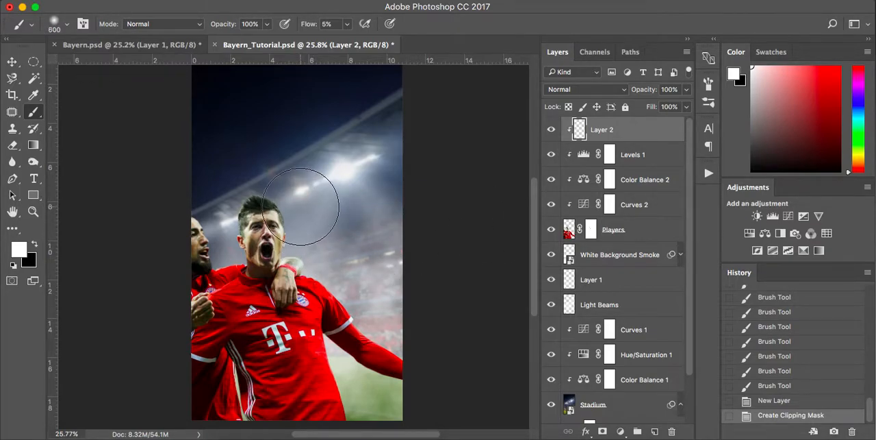
{"action": "key", "text": "bracketleft"}
{"action": "key", "text": "bracketleft"}
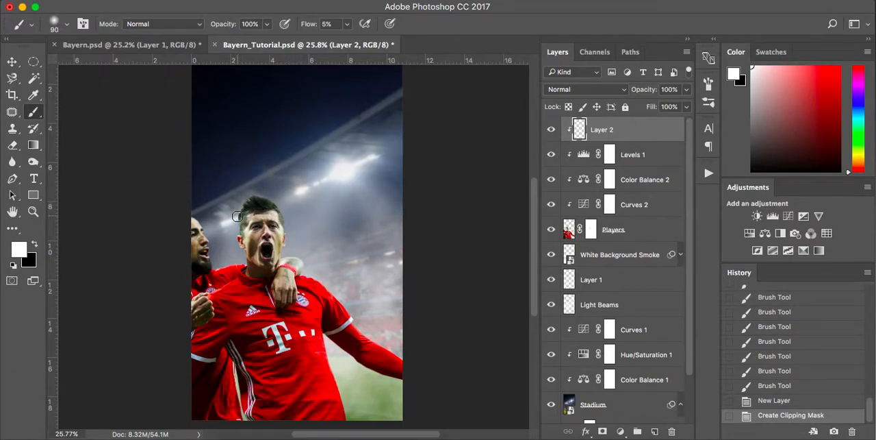
{"action": "scroll", "coordinate": [236, 216], "scroll_direction": "up", "scroll_amount": 4}
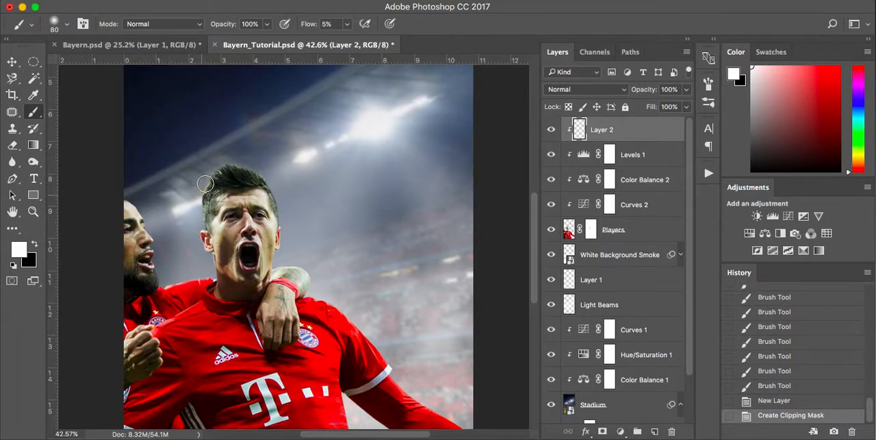
{"action": "left_click", "coordinate": [283, 196]}
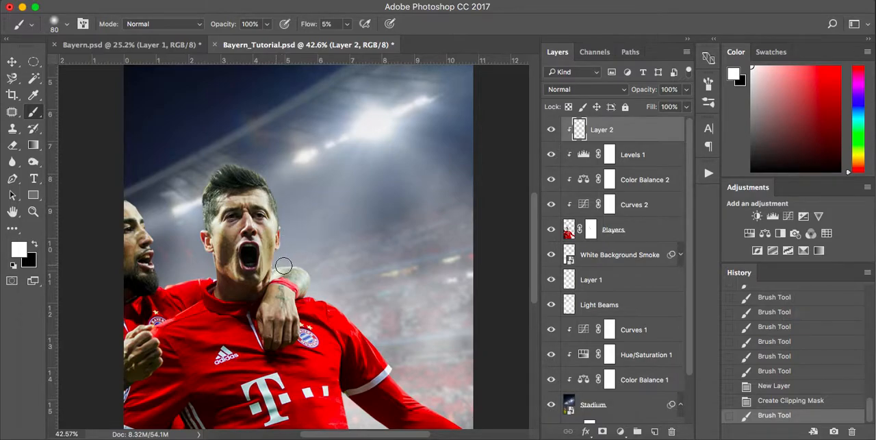
{"action": "left_click_drag", "start_coordinate": [342, 312], "coordinate": [388, 369]}
{"action": "scroll", "coordinate": [388, 368], "scroll_direction": "down", "scroll_amount": 3}
{"action": "mouse_move", "coordinate": [365, 291]}
{"action": "left_mouse_down"}
{"action": "mouse_move", "coordinate": [413, 344]}
{"action": "mouse_move", "coordinate": [467, 374]}
{"action": "left_mouse_up"}
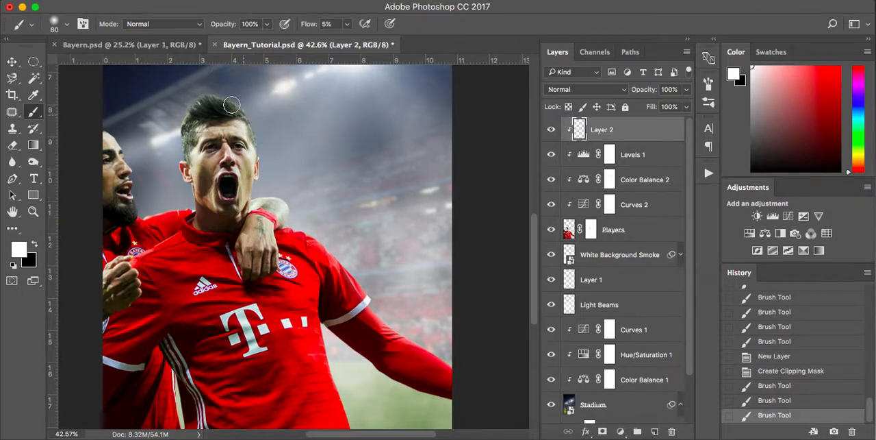
{"action": "mouse_move", "coordinate": [179, 163]}
{"action": "left_mouse_down"}
{"action": "mouse_move", "coordinate": [191, 206]}
{"action": "mouse_move", "coordinate": [138, 214]}
{"action": "mouse_move", "coordinate": [124, 159]}
{"action": "mouse_move", "coordinate": [98, 126]}
{"action": "left_mouse_up"}
Continue the white rim light down both lower sides of the main player's shirt and compare the image with that layer hidden.
{"action": "scroll", "coordinate": [98, 127], "scroll_direction": "down", "scroll_amount": 3}
{"action": "scroll", "coordinate": [97, 126], "scroll_direction": "down", "scroll_amount": 2}
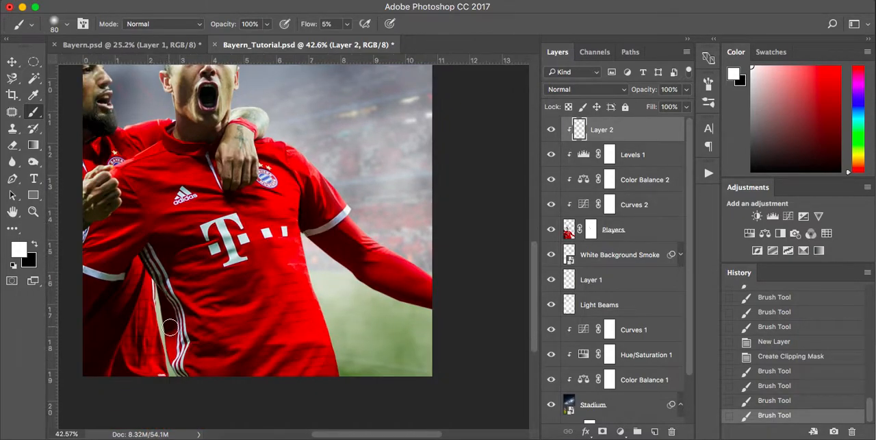
{"action": "mouse_move", "coordinate": [158, 298]}
{"action": "left_mouse_down"}
{"action": "mouse_move", "coordinate": [154, 288]}
{"action": "mouse_move", "coordinate": [175, 391]}
{"action": "left_mouse_up"}
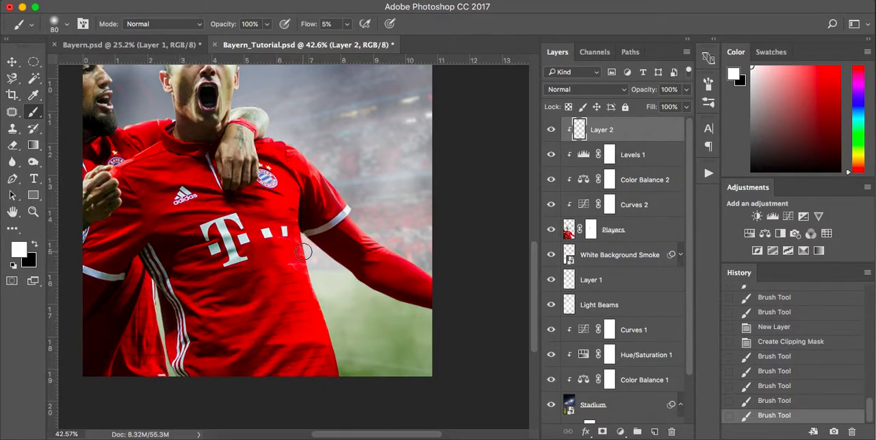
{"action": "left_click_drag", "start_coordinate": [304, 245], "coordinate": [325, 309]}
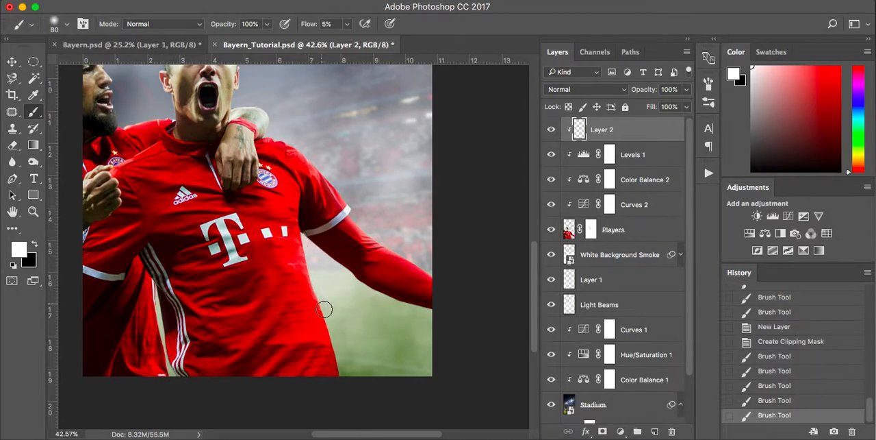
{"action": "mouse_move", "coordinate": [343, 366]}
{"action": "left_mouse_down"}
{"action": "mouse_move", "coordinate": [350, 395]}
{"action": "mouse_move", "coordinate": [324, 304]}
{"action": "mouse_move", "coordinate": [346, 407]}
{"action": "left_mouse_up"}
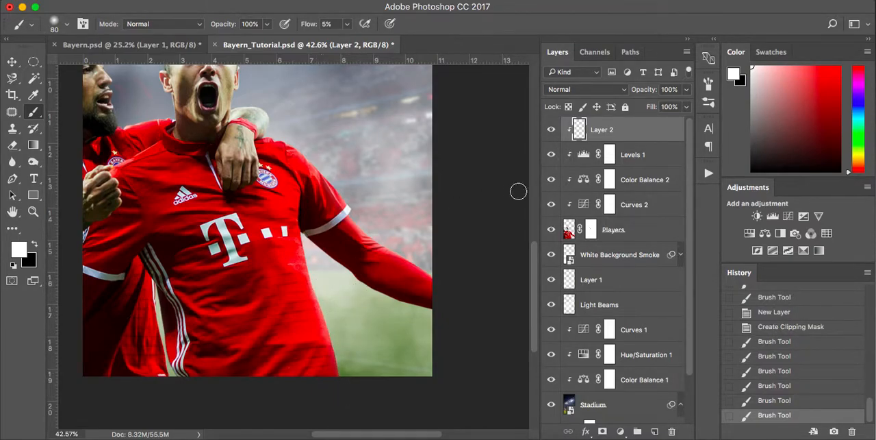
{"action": "key", "text": "super+0"}
{"action": "left_click", "coordinate": [551, 130]}
{"action": "left_click", "coordinate": [551, 130]}
{"action": "left_click", "coordinate": [551, 130]}
{"action": "left_click", "coordinate": [552, 130]}
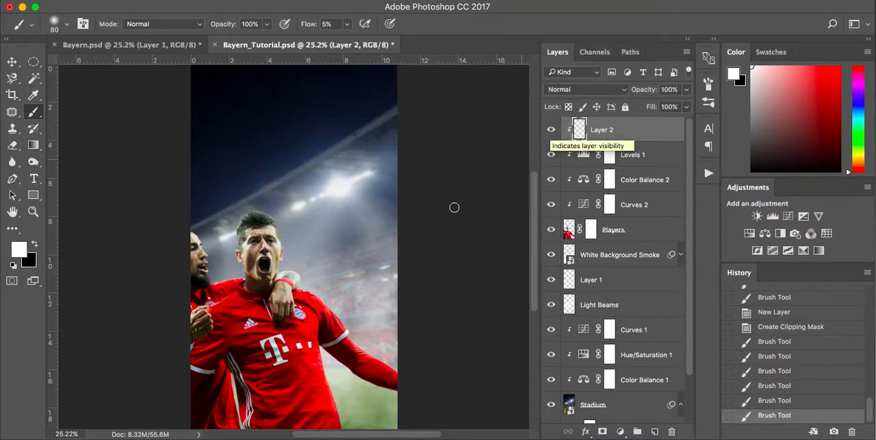
Enlarge the brush to 175 px and paint broader soft white light over the edges of the players' faces, shoulders and arm.
{"action": "scroll", "coordinate": [361, 235], "scroll_direction": "up", "scroll_amount": 4}
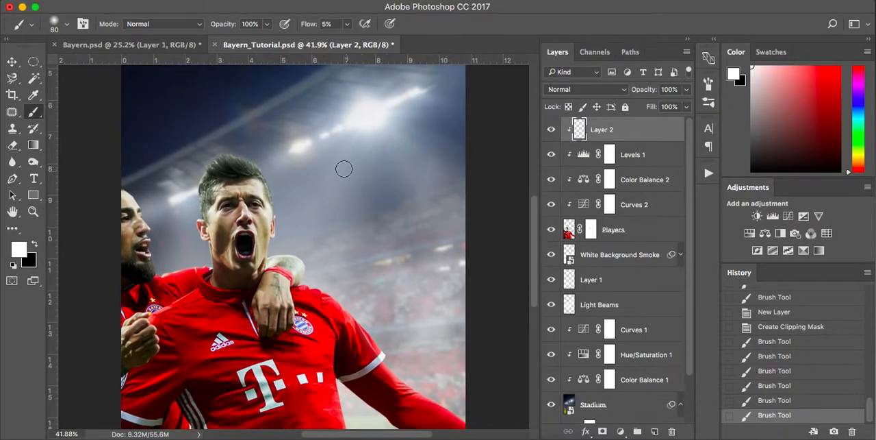
{"action": "key", "text": "bracketright"}
{"action": "key", "text": "bracketright"}
{"action": "key", "text": "bracketright"}
{"action": "key", "text": "bracketright"}
{"action": "key", "text": "bracketright"}
{"action": "mouse_move", "coordinate": [149, 218]}
{"action": "left_mouse_down"}
{"action": "mouse_move", "coordinate": [161, 272]}
{"action": "mouse_move", "coordinate": [203, 263]}
{"action": "mouse_move", "coordinate": [188, 213]}
{"action": "mouse_move", "coordinate": [203, 160]}
{"action": "mouse_move", "coordinate": [275, 153]}
{"action": "mouse_move", "coordinate": [289, 160]}
{"action": "mouse_move", "coordinate": [265, 165]}
{"action": "mouse_move", "coordinate": [285, 258]}
{"action": "mouse_move", "coordinate": [274, 252]}
{"action": "mouse_move", "coordinate": [300, 253]}
{"action": "mouse_move", "coordinate": [311, 274]}
{"action": "mouse_move", "coordinate": [273, 247]}
{"action": "left_mouse_up"}
{"action": "scroll", "coordinate": [297, 267], "scroll_direction": "down", "scroll_amount": 3}
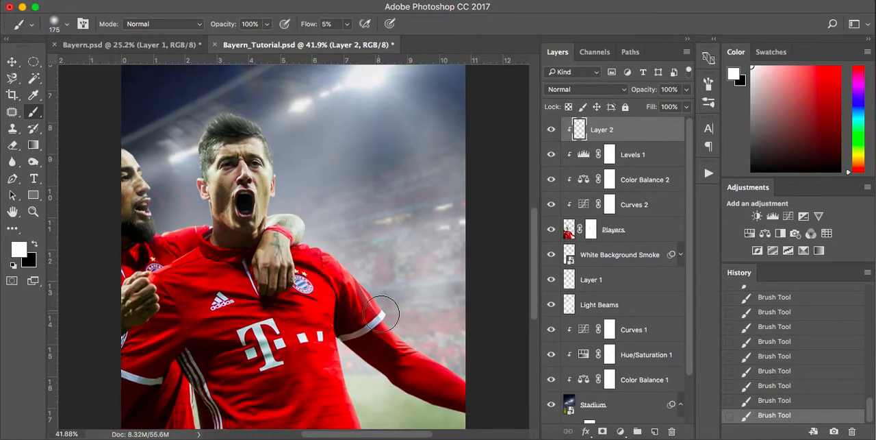
{"action": "scroll", "coordinate": [384, 309], "scroll_direction": "down", "scroll_amount": 6}
{"action": "scroll", "coordinate": [383, 308], "scroll_direction": "right", "scroll_amount": 3}
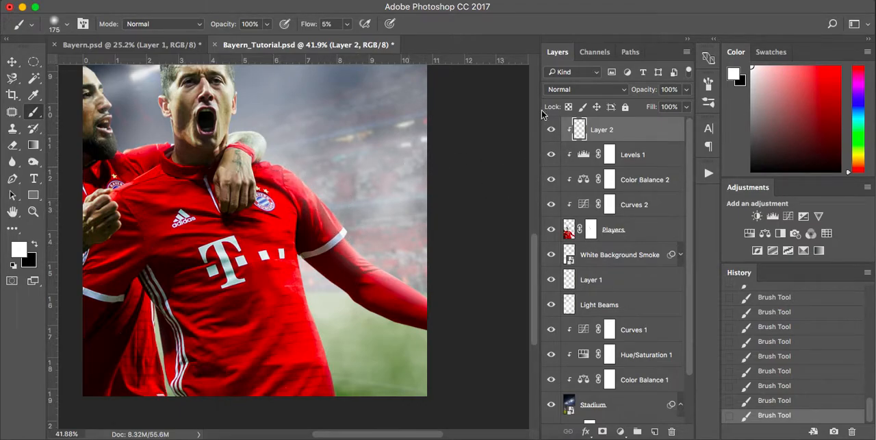
Compare the image with the rim-light layer hidden and shown, checking the players' heads and shoulders.
{"action": "left_click", "coordinate": [551, 129]}
{"action": "left_click", "coordinate": [551, 129]}
{"action": "scroll", "coordinate": [287, 174], "scroll_direction": "up", "scroll_amount": 5}
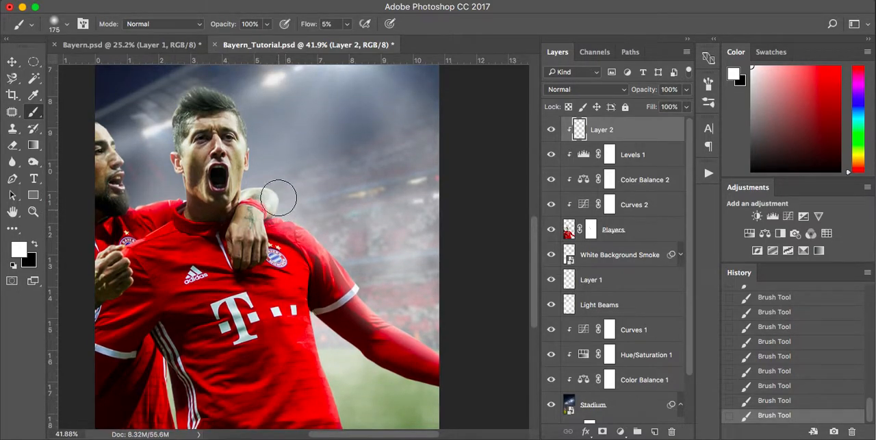
{"action": "scroll", "coordinate": [246, 110], "scroll_direction": "up", "scroll_amount": 4}
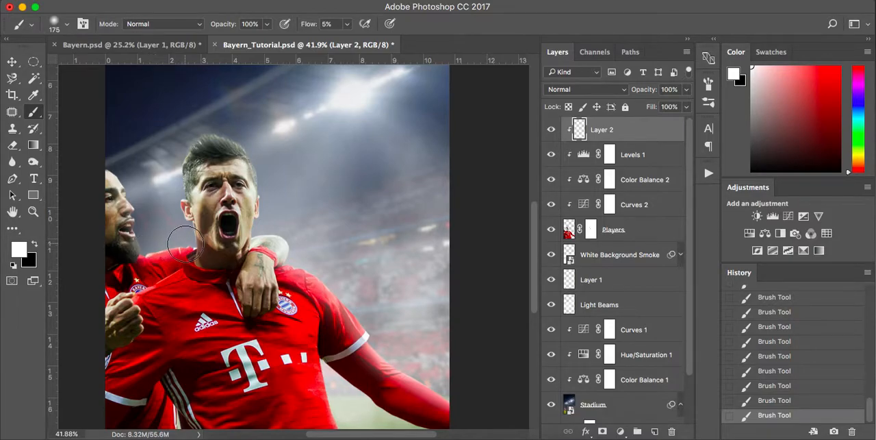
Reduce the brush to 80 px and paint soft white light down the shirt edges beside the gap between the two players.
{"action": "scroll", "coordinate": [185, 243], "scroll_direction": "down", "scroll_amount": 6}
{"action": "scroll", "coordinate": [185, 243], "scroll_direction": "down", "scroll_amount": 2}
{"action": "key", "text": "bracketleft"}
{"action": "key", "text": "bracketleft"}
{"action": "key", "text": "bracketleft"}
{"action": "key", "text": "bracketleft"}
{"action": "key", "text": "bracketleft"}
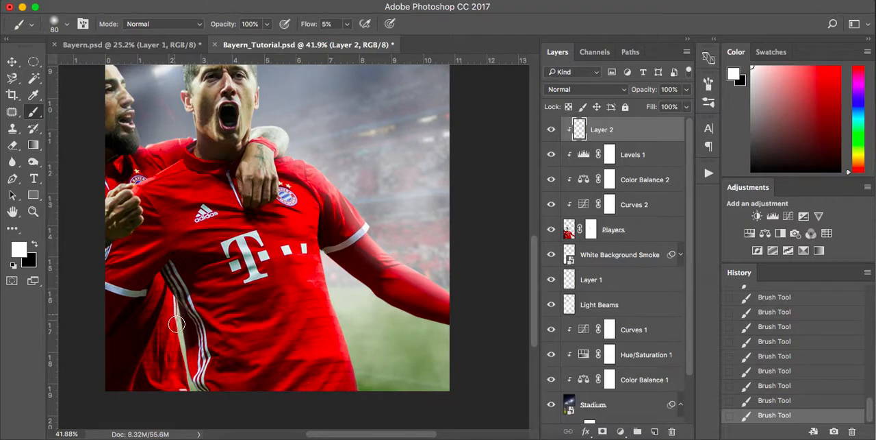
{"action": "left_click_drag", "start_coordinate": [176, 306], "coordinate": [196, 398]}
{"action": "scroll", "coordinate": [445, 276], "scroll_direction": "up", "scroll_amount": 5}
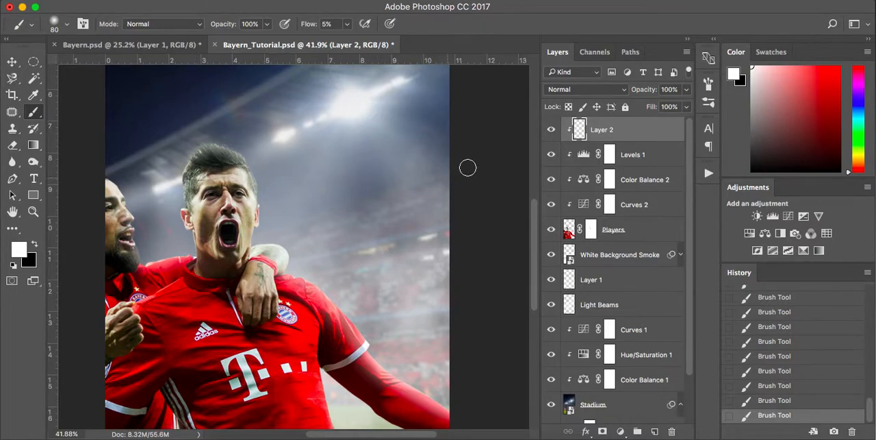
Enlarge the brush to 250 px and add broad, faint white light over the main player's shoulder and the arm around his neck.
{"action": "left_click", "coordinate": [551, 133]}
{"action": "key", "text": "bracketright"}
{"action": "key", "text": "bracketright"}
{"action": "key", "text": "bracketright"}
{"action": "key", "text": "bracketright"}
{"action": "key", "text": "bracketright"}
{"action": "key", "text": "bracketright"}
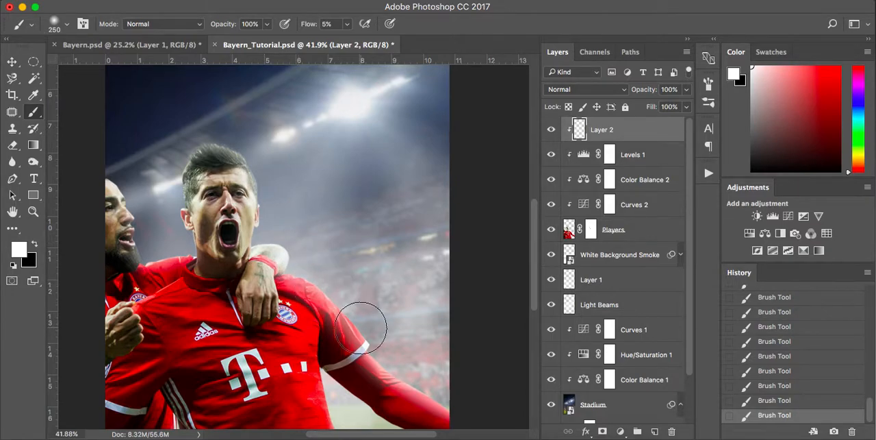
{"action": "scroll", "coordinate": [361, 322], "scroll_direction": "right", "scroll_amount": 3}
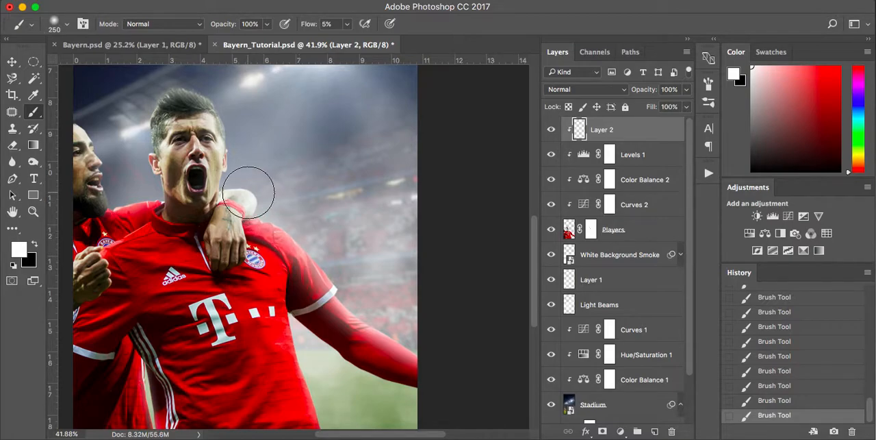
{"action": "scroll", "coordinate": [236, 96], "scroll_direction": "up", "scroll_amount": 1}
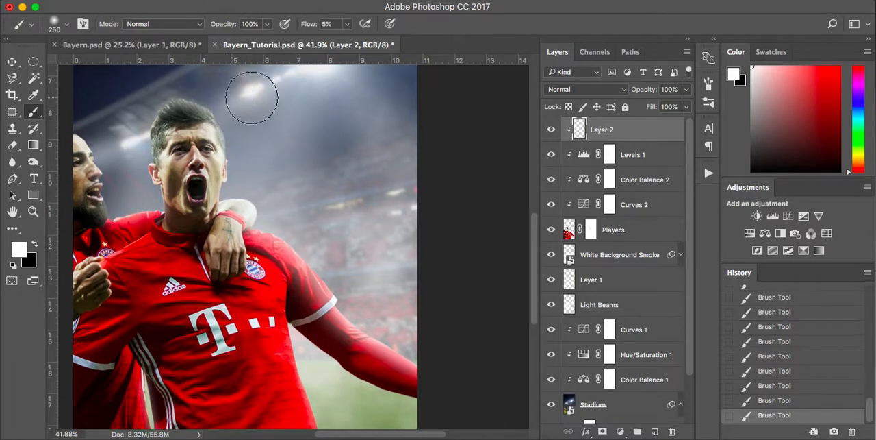
Reduce the brush to 90 px and paint white light on the shirt's side just below the outstretched arm.
{"action": "scroll", "coordinate": [274, 99], "scroll_direction": "left", "scroll_amount": 3}
{"action": "scroll", "coordinate": [289, 99], "scroll_direction": "down", "scroll_amount": 5}
{"action": "scroll", "coordinate": [289, 99], "scroll_direction": "right", "scroll_amount": 1}
{"action": "key", "text": "bracketleft"}
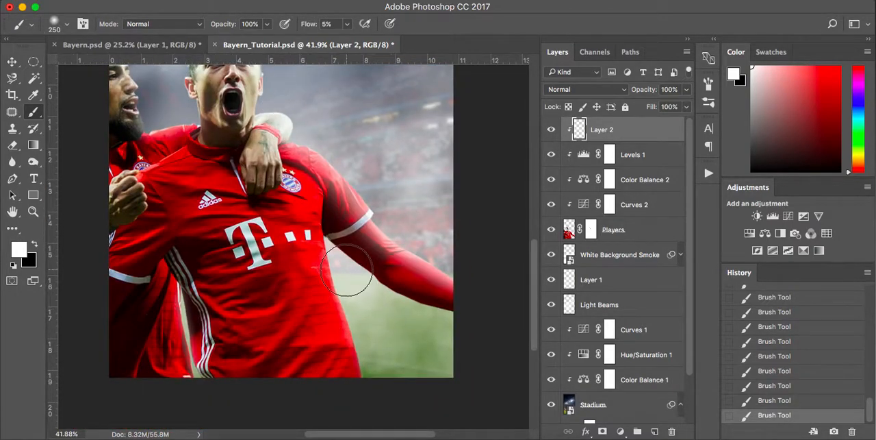
{"action": "key", "text": "bracketleft"}
{"action": "key", "text": "bracketleft"}
{"action": "key", "text": "bracketleft"}
{"action": "key", "text": "bracketleft"}
{"action": "key", "text": "bracketleft"}
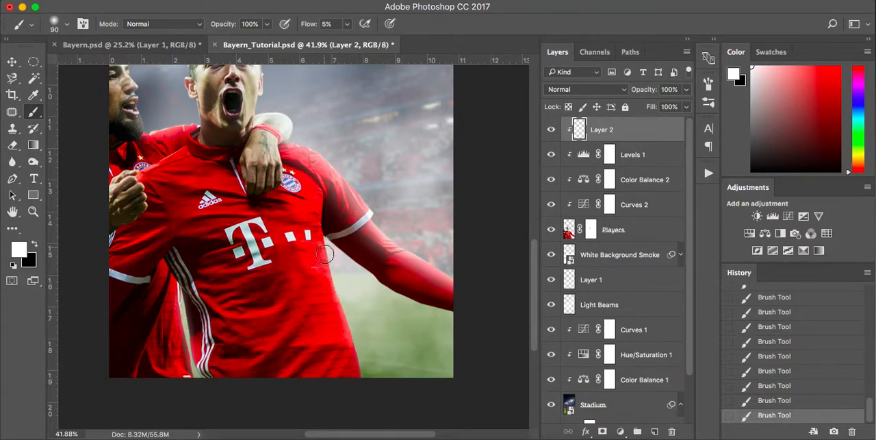
Enlarge the brush to 125 px and up to 250 px, brushing wider white light along the shirt's side facing the pitch.
{"action": "key", "text": "bracketright"}
{"action": "key", "text": "bracketright"}
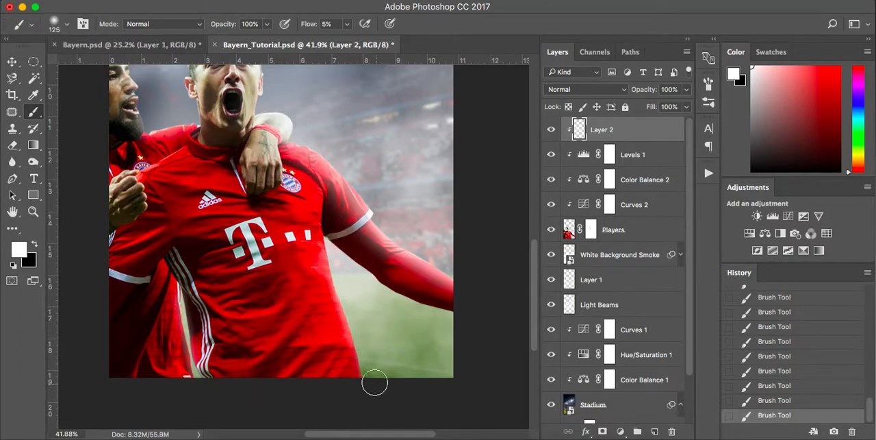
{"action": "key", "text": "bracketright"}
{"action": "key", "text": "bracketright"}
{"action": "key", "text": "bracketright"}
{"action": "key", "text": "bracketright"}
{"action": "left_click_drag", "start_coordinate": [370, 383], "coordinate": [326, 262]}
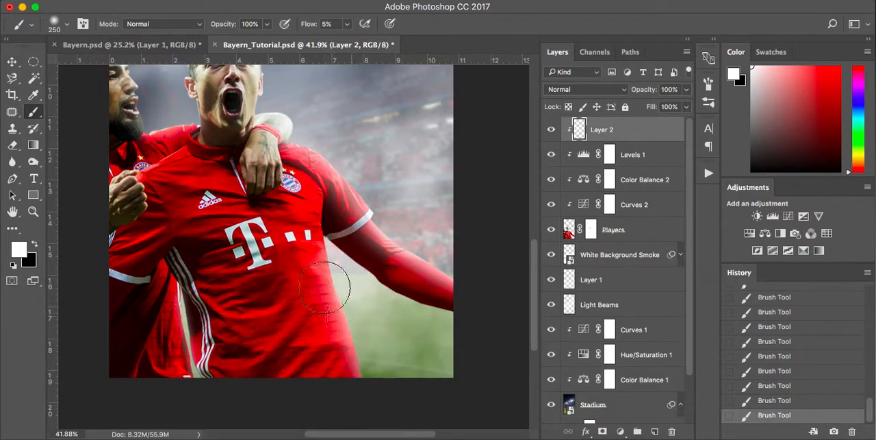
{"action": "scroll", "coordinate": [171, 270], "scroll_direction": "up", "scroll_amount": 3}
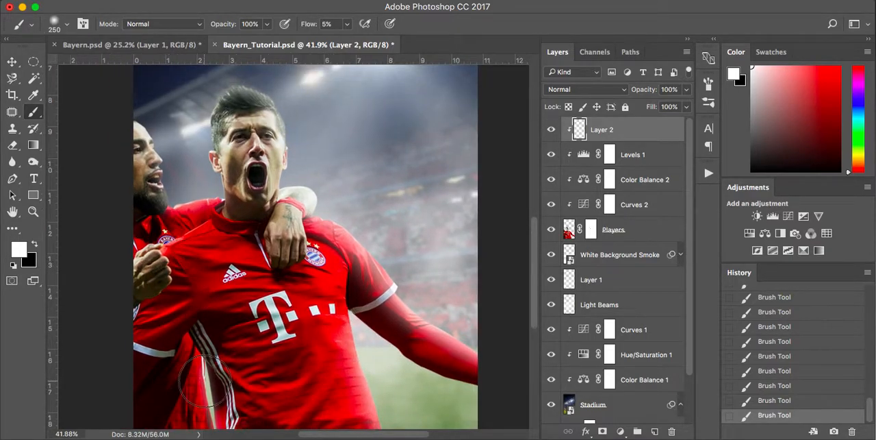
Reduce the brush to 90 px and paint white light along the striped side of the main player's shirt.
{"action": "scroll", "coordinate": [205, 381], "scroll_direction": "down", "scroll_amount": 3}
{"action": "key", "text": "bracketleft"}
{"action": "key", "text": "bracketleft"}
{"action": "key", "text": "bracketleft"}
{"action": "key", "text": "bracketleft"}
{"action": "key", "text": "bracketleft"}
{"action": "key", "text": "bracketleft"}
{"action": "mouse_move", "coordinate": [200, 280]}
{"action": "left_mouse_down"}
{"action": "mouse_move", "coordinate": [217, 366]}
{"action": "mouse_move", "coordinate": [192, 282]}
{"action": "left_mouse_up"}
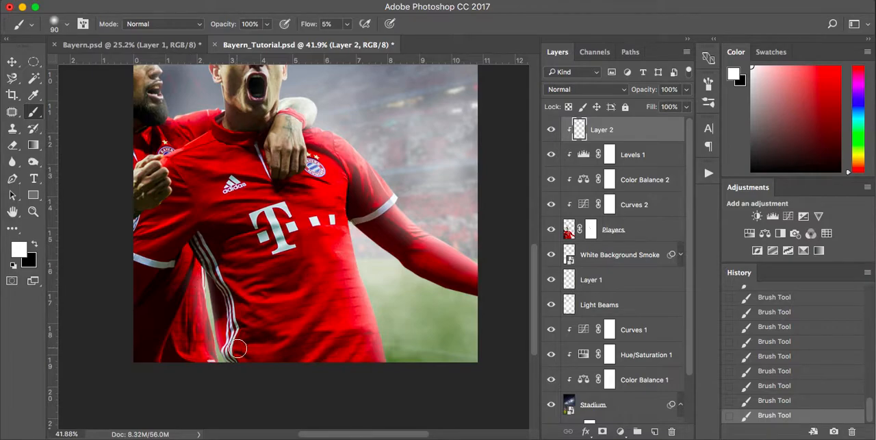
{"action": "scroll", "coordinate": [235, 343], "scroll_direction": "up", "scroll_amount": 4}
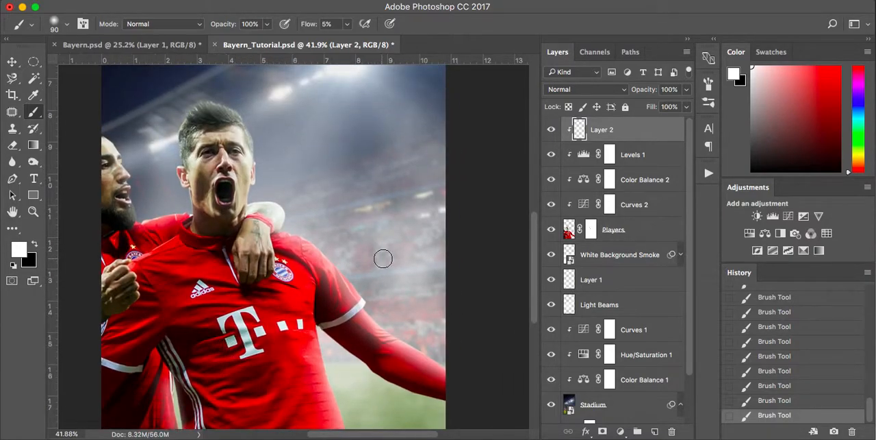
Rename the rim-light layer Light and create a new layer above it, clipped to the Players layer.
{"action": "double_click", "coordinate": [602, 130]}
{"action": "key", "text": "Return"}
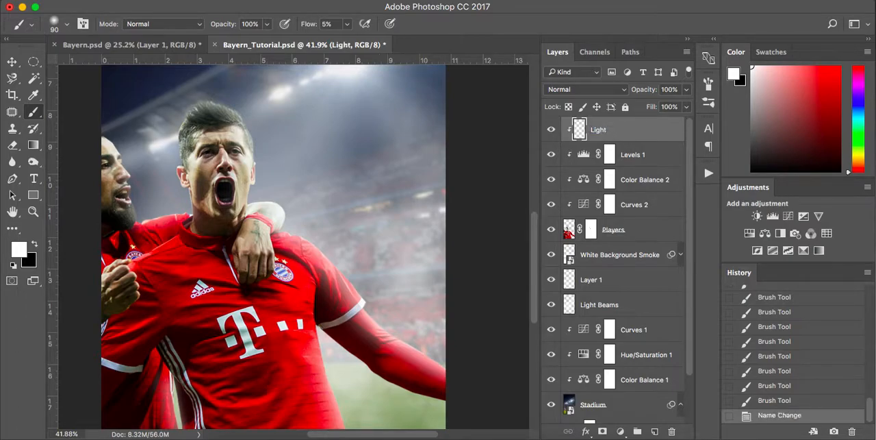
{"action": "left_click", "coordinate": [655, 431]}
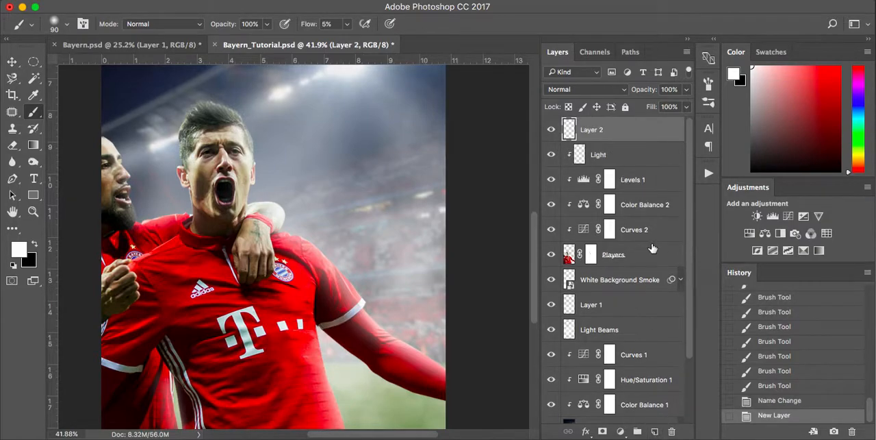
{"action": "left_click", "coordinate": [647, 137], "text": "alt"}
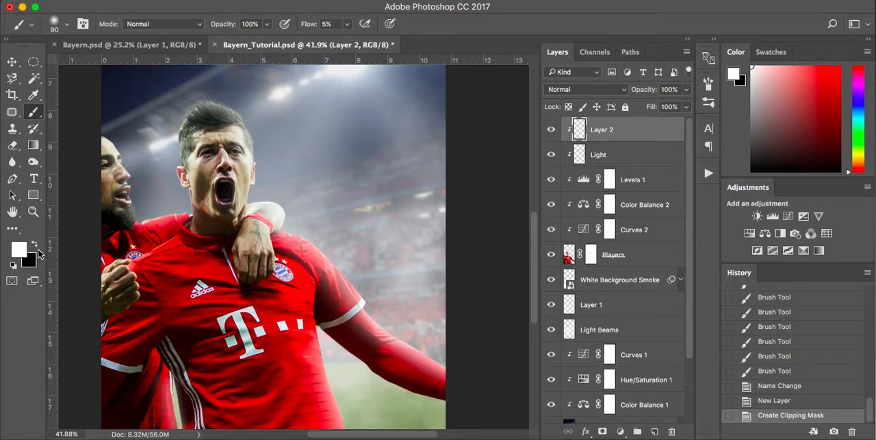
Make black the painting colour and brush soft shadows along the underside of the outstretched arm at 90 px.
{"action": "left_click", "coordinate": [35, 245]}
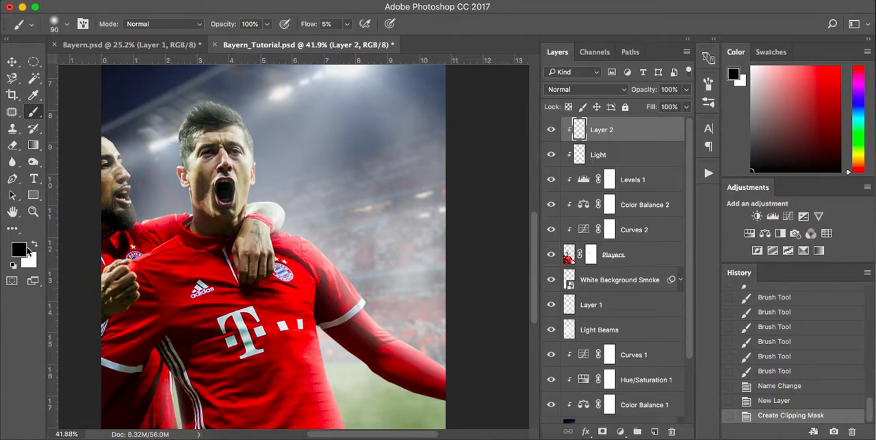
{"action": "left_click", "coordinate": [35, 245]}
{"action": "key", "text": "x"}
{"action": "scroll", "coordinate": [122, 304], "scroll_direction": "down", "scroll_amount": 5}
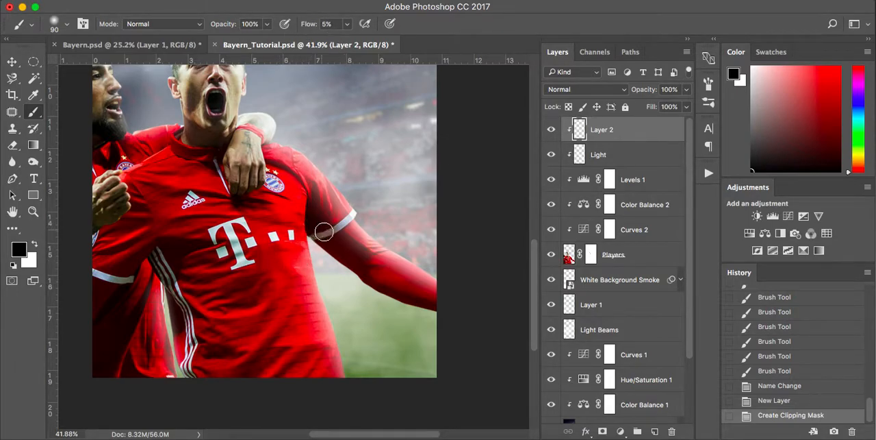
{"action": "mouse_move", "coordinate": [424, 293]}
{"action": "left_mouse_down"}
{"action": "mouse_move", "coordinate": [448, 304]}
{"action": "mouse_move", "coordinate": [353, 257]}
{"action": "mouse_move", "coordinate": [448, 308]}
{"action": "left_mouse_up"}
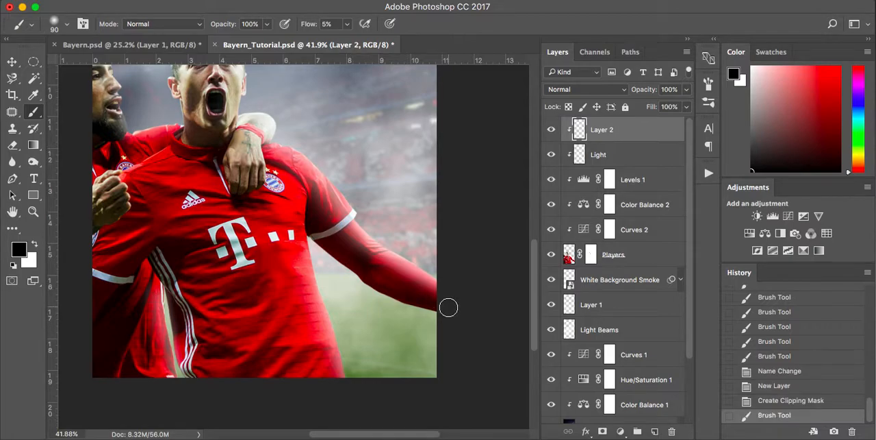
Compare the players with the new shadow layer and the Light layer hidden and shown.
{"action": "left_click", "coordinate": [552, 130]}
{"action": "left_click", "coordinate": [552, 155]}
{"action": "left_click", "coordinate": [552, 154]}
{"action": "left_click", "coordinate": [552, 131]}
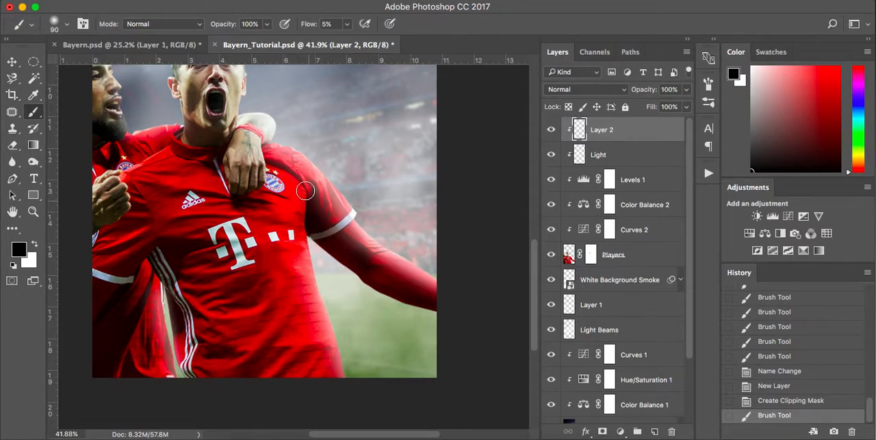
Paint black shadows under the outstretched sleeve, along the shirt's striped side and over the second player's lower shirt.
{"action": "mouse_move", "coordinate": [335, 237]}
{"action": "left_mouse_down"}
{"action": "mouse_move", "coordinate": [379, 278]}
{"action": "mouse_move", "coordinate": [347, 255]}
{"action": "mouse_move", "coordinate": [306, 255]}
{"action": "left_mouse_up"}
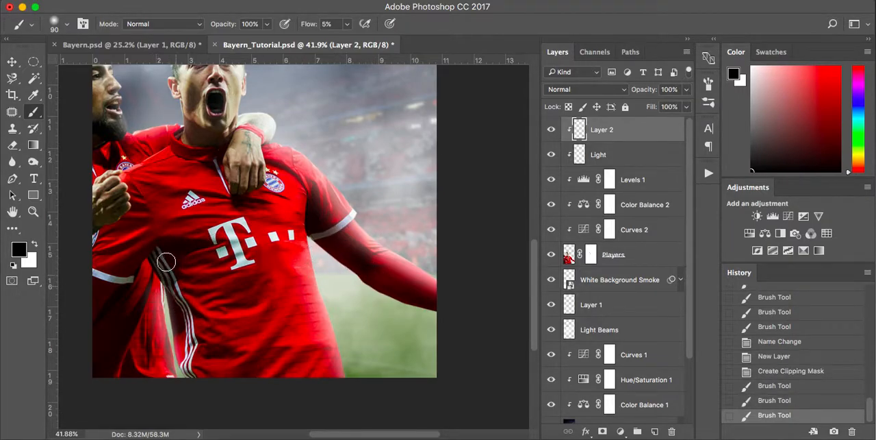
{"action": "left_click_drag", "start_coordinate": [198, 370], "coordinate": [177, 287]}
{"action": "left_click", "coordinate": [97, 361]}
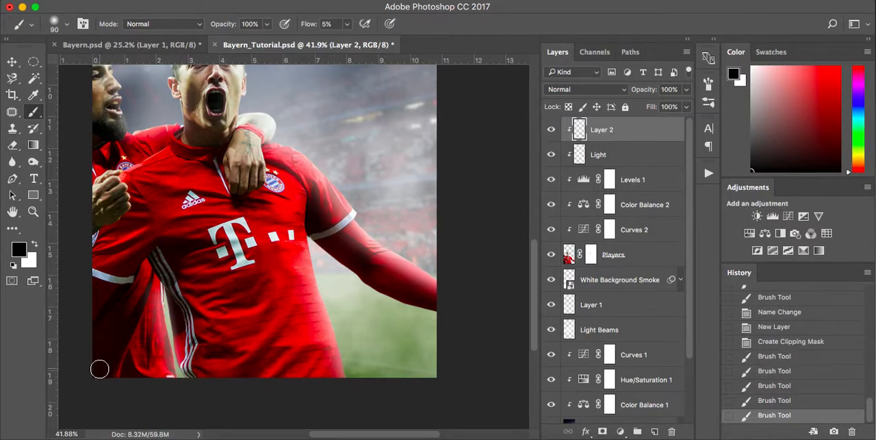
{"action": "left_click", "coordinate": [136, 260]}
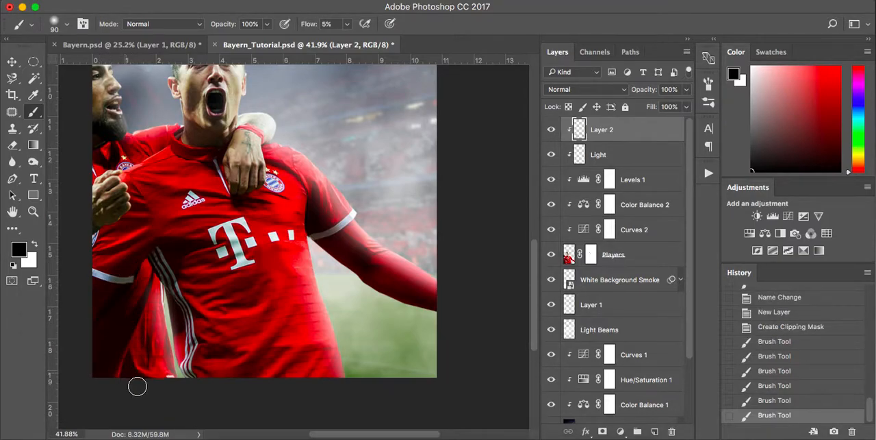
{"action": "left_click", "coordinate": [127, 367]}
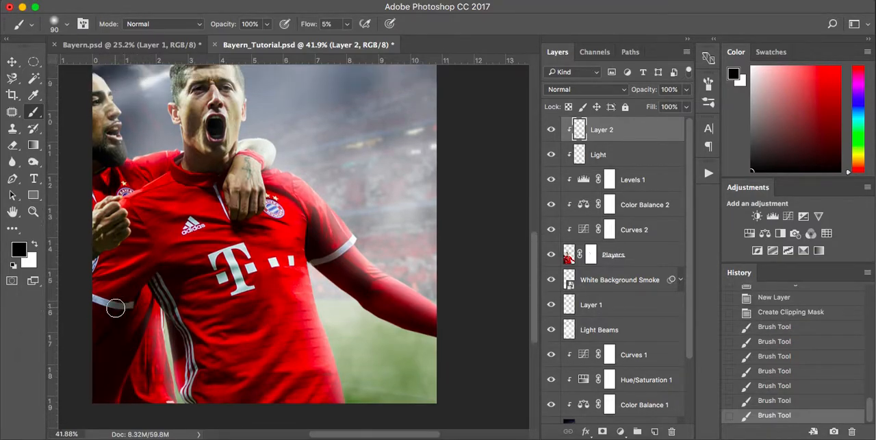
Shade the second player's fist with a 25 px black brush, and the main player's neck and collar area with a 60 px brush.
{"action": "left_click", "coordinate": [117, 223]}
{"action": "key", "text": "bracketleft"}
{"action": "key", "text": "bracketleft"}
{"action": "key", "text": "bracketleft"}
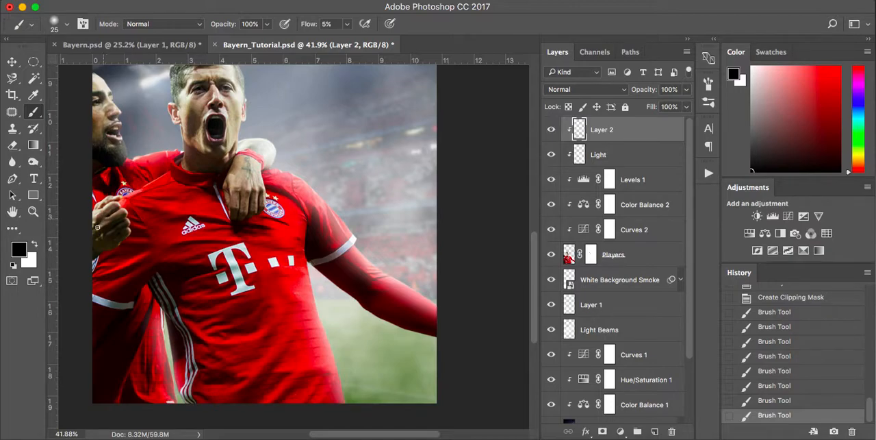
{"action": "left_click_drag", "start_coordinate": [116, 206], "coordinate": [115, 214]}
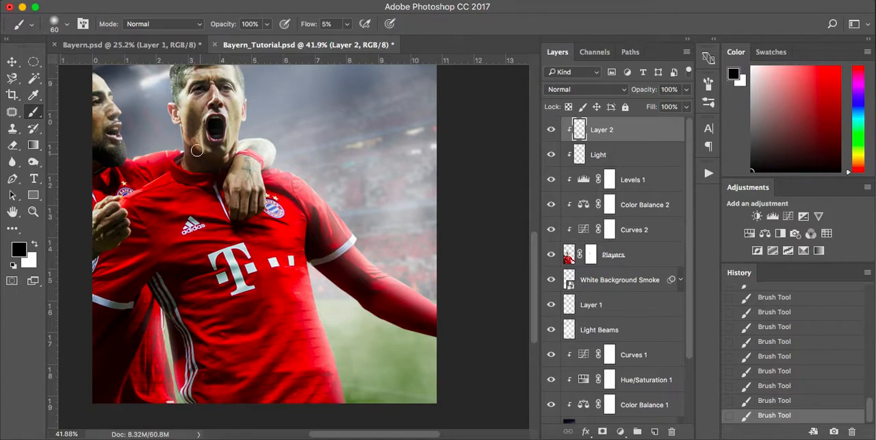
{"action": "mouse_move", "coordinate": [207, 135]}
{"action": "left_mouse_down"}
{"action": "mouse_move", "coordinate": [235, 153]}
{"action": "mouse_move", "coordinate": [233, 170]}
{"action": "mouse_move", "coordinate": [239, 158]}
{"action": "mouse_move", "coordinate": [233, 206]}
{"action": "mouse_move", "coordinate": [231, 185]}
{"action": "mouse_move", "coordinate": [238, 217]}
{"action": "mouse_move", "coordinate": [234, 159]}
{"action": "mouse_move", "coordinate": [225, 186]}
{"action": "mouse_move", "coordinate": [233, 217]}
{"action": "left_mouse_up"}
Set the brush flow to 3% and its size to 15 px, and shade around the shirt's zip and the hand resting on it.
{"action": "left_click", "coordinate": [346, 26]}
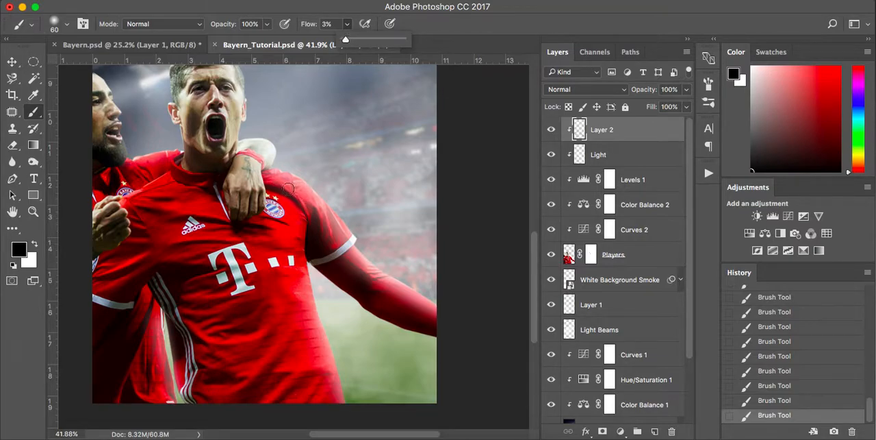
{"action": "scroll", "coordinate": [255, 169], "scroll_direction": "up", "scroll_amount": 5}
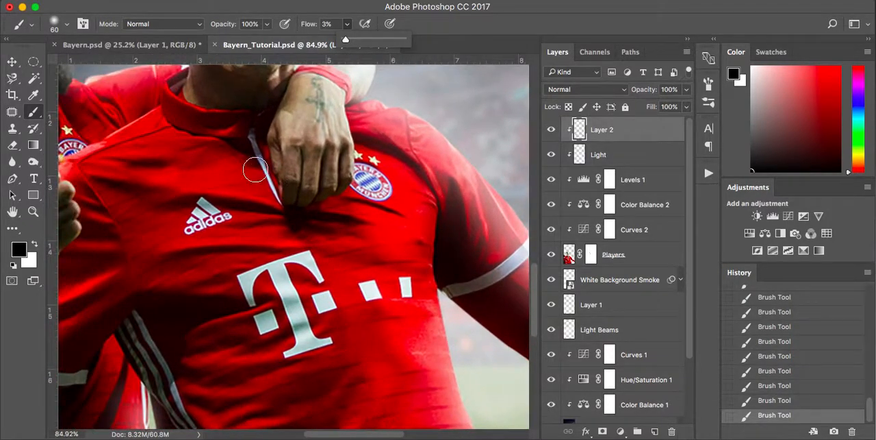
{"action": "key", "text": "bracketleft"}
{"action": "key", "text": "bracketleft"}
{"action": "key", "text": "bracketleft"}
{"action": "key", "text": "bracketleft"}
{"action": "key", "text": "bracketleft"}
{"action": "key", "text": "bracketleft"}
{"action": "key", "text": "bracketleft"}
{"action": "key", "text": "bracketleft"}
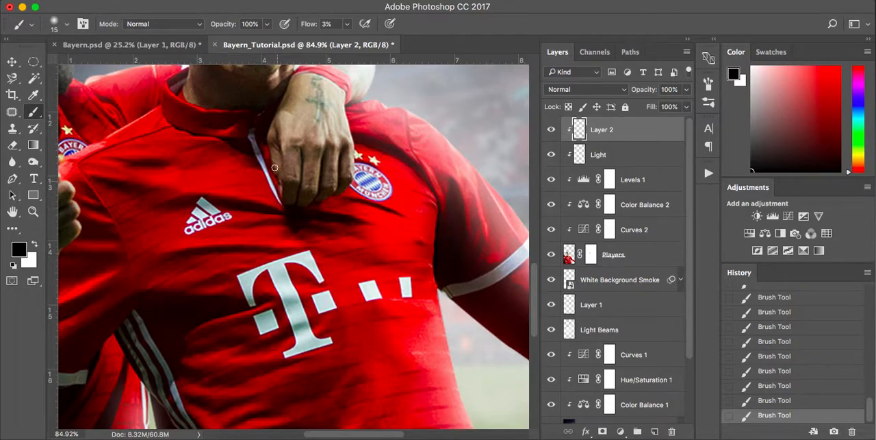
Enlarge the brush to 30 px and deepen the shadows on the main player's neck above the collar.
{"action": "scroll", "coordinate": [271, 158], "scroll_direction": "up", "scroll_amount": 10}
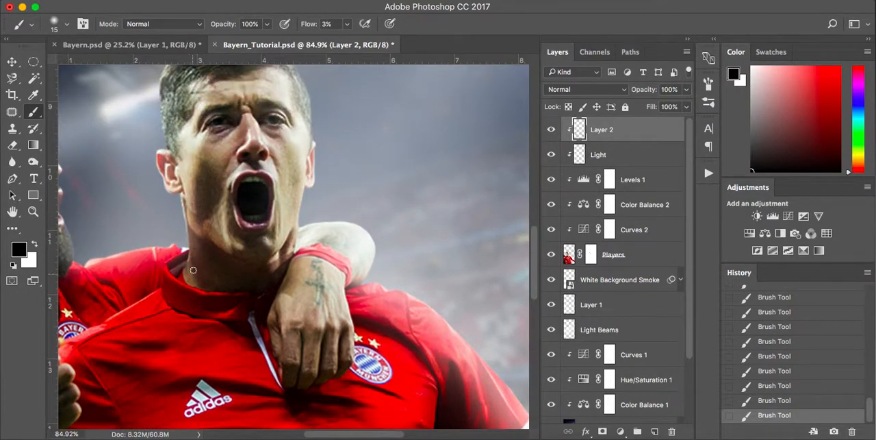
{"action": "key", "text": "bracketright"}
{"action": "key", "text": "bracketright"}
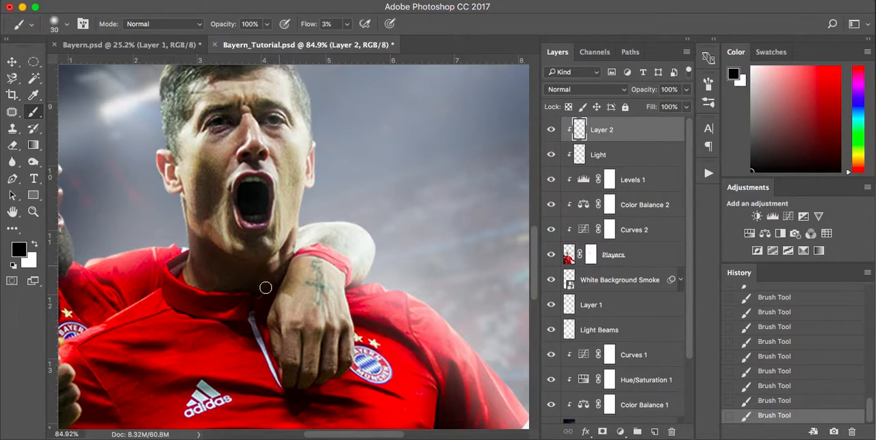
Deepen the black shadows along the main player's shirt folds from the chest down to the hem with the 30 px brush.
{"action": "scroll", "coordinate": [264, 284], "scroll_direction": "left", "scroll_amount": 6}
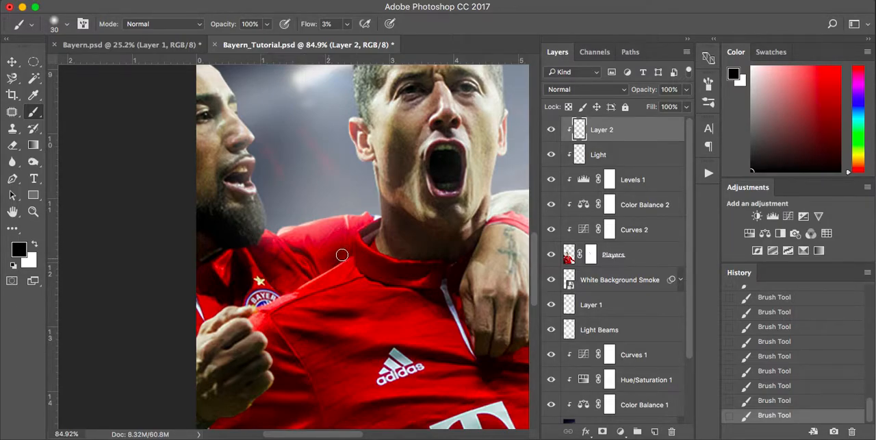
{"action": "scroll", "coordinate": [341, 254], "scroll_direction": "down", "scroll_amount": 10}
{"action": "scroll", "coordinate": [342, 254], "scroll_direction": "right", "scroll_amount": 4}
{"action": "scroll", "coordinate": [342, 254], "scroll_direction": "down", "scroll_amount": 5}
{"action": "scroll", "coordinate": [342, 255], "scroll_direction": "right", "scroll_amount": 2}
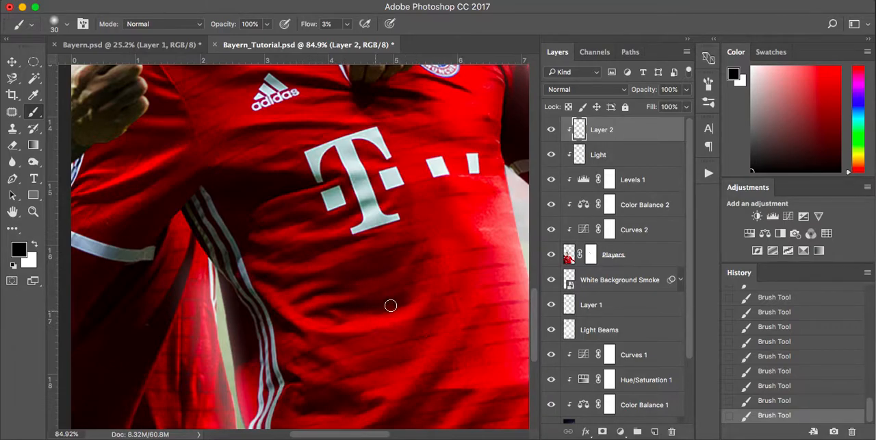
{"action": "scroll", "coordinate": [348, 321], "scroll_direction": "down", "scroll_amount": 5}
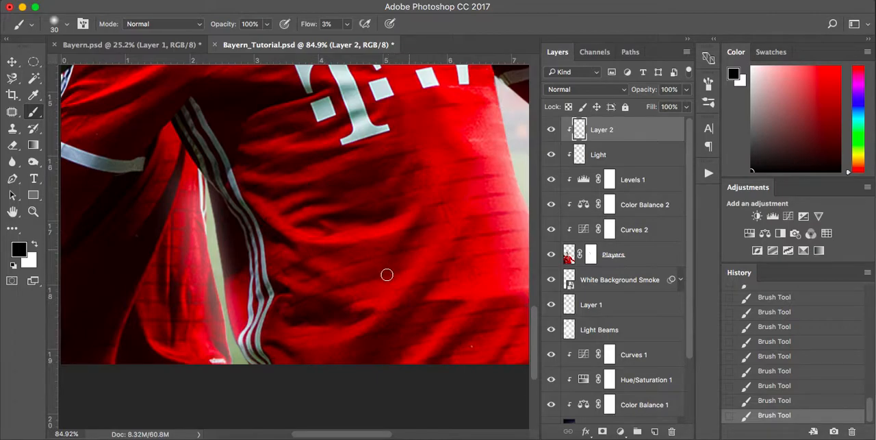
{"action": "scroll", "coordinate": [337, 321], "scroll_direction": "down", "scroll_amount": 3}
{"action": "scroll", "coordinate": [337, 321], "scroll_direction": "right", "scroll_amount": 4}
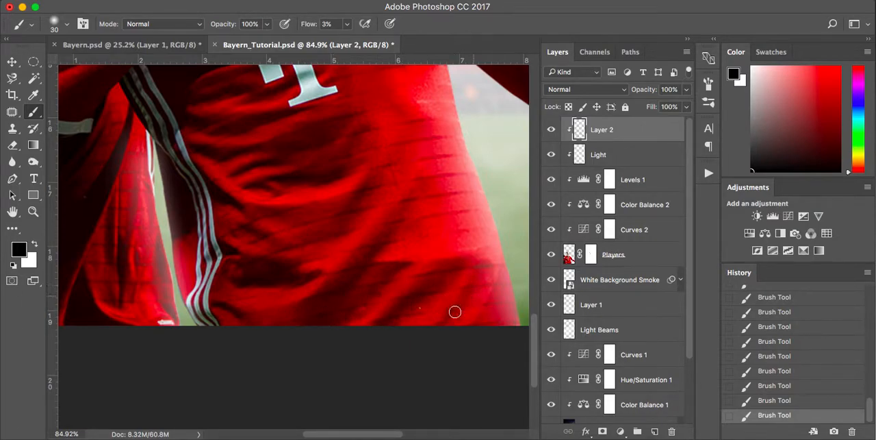
{"action": "scroll", "coordinate": [455, 312], "scroll_direction": "left", "scroll_amount": 8}
{"action": "scroll", "coordinate": [455, 312], "scroll_direction": "right", "scroll_amount": 4}
{"action": "scroll", "coordinate": [455, 312], "scroll_direction": "up", "scroll_amount": 3}
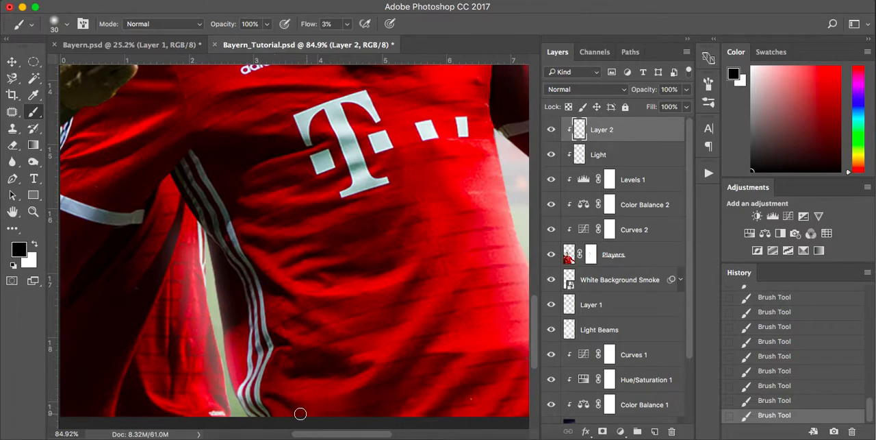
Fit the whole poster in view and compare the players with and without the painted shadow layer.
{"action": "key", "text": "super+0"}
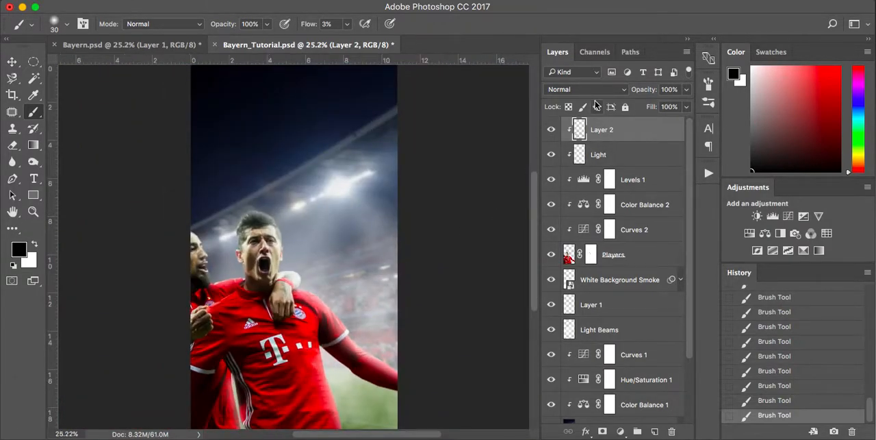
{"action": "left_click", "coordinate": [551, 130]}
{"action": "left_click", "coordinate": [551, 130]}
{"action": "left_click", "coordinate": [552, 130]}
{"action": "left_click", "coordinate": [552, 130]}
{"action": "left_click", "coordinate": [552, 130]}
{"action": "left_click", "coordinate": [551, 130]}
{"action": "left_click", "coordinate": [551, 130]}
{"action": "left_click", "coordinate": [551, 130]}
{"action": "left_click", "coordinate": [617, 154]}
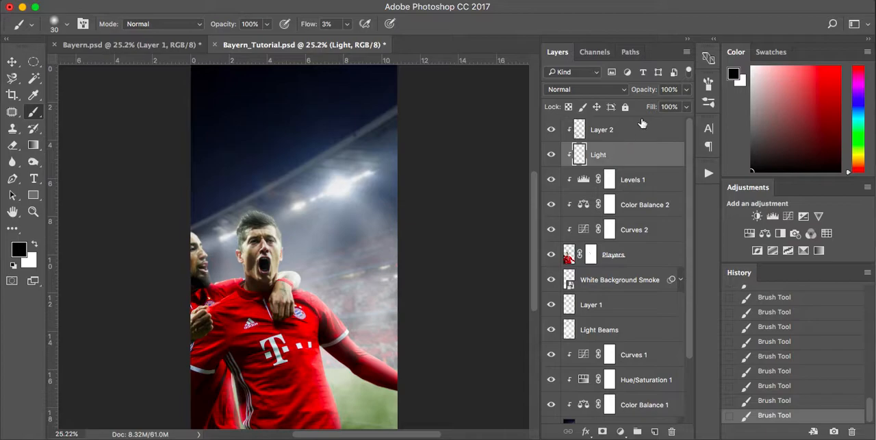
Add a new layer above Layer 2 and clip it to the players.
{"action": "left_click", "coordinate": [642, 130]}
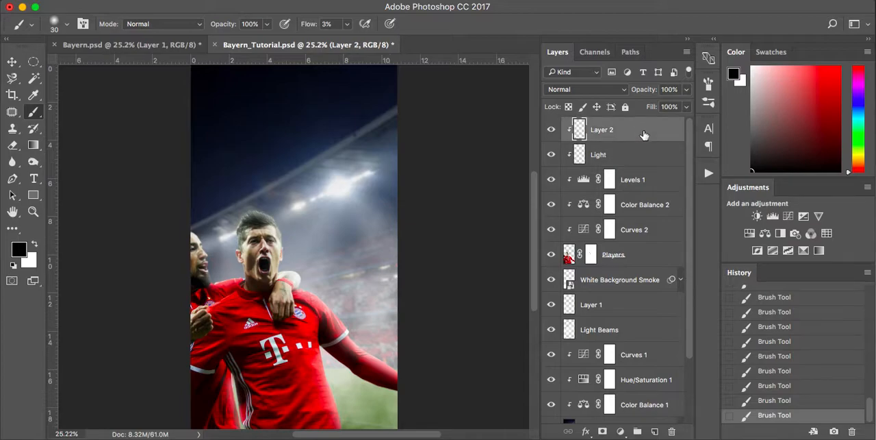
{"action": "left_click", "coordinate": [655, 431]}
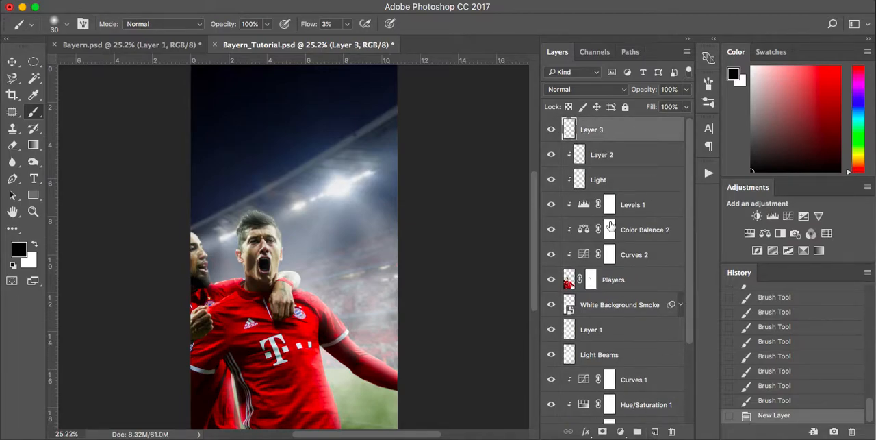
{"action": "left_click", "coordinate": [652, 143], "text": "alt"}
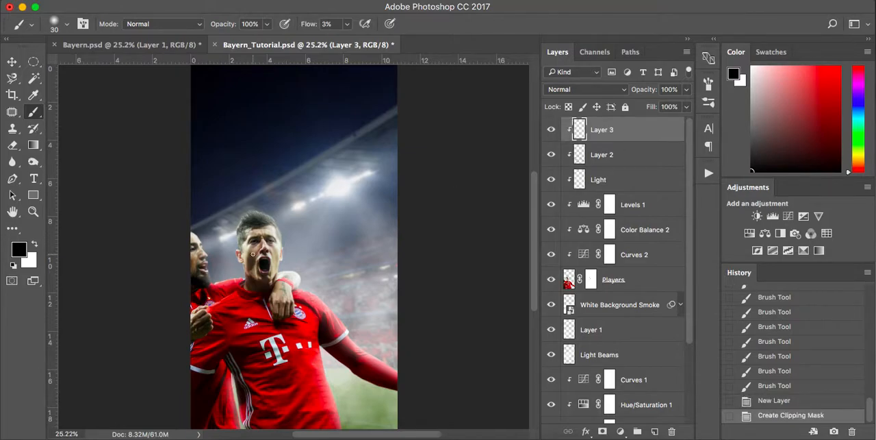
Paint soft white haze down the side of the main player's shirt below the outstretched sleeve with a 200 px brush.
{"action": "key", "text": "x"}
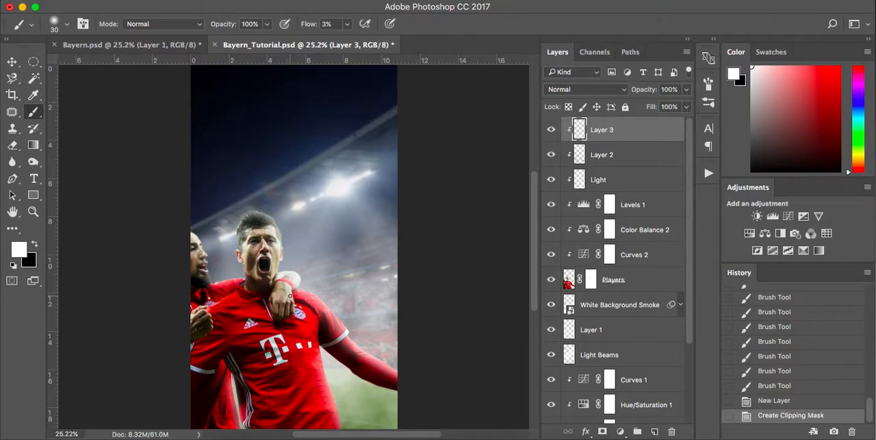
{"action": "key", "text": "bracketright"}
{"action": "key", "text": "bracketright"}
{"action": "key", "text": "bracketright"}
{"action": "key", "text": "bracketright"}
{"action": "key", "text": "bracketright"}
{"action": "scroll", "coordinate": [325, 342], "scroll_direction": "up", "scroll_amount": 2}
{"action": "scroll", "coordinate": [325, 343], "scroll_direction": "up", "scroll_amount": 3}
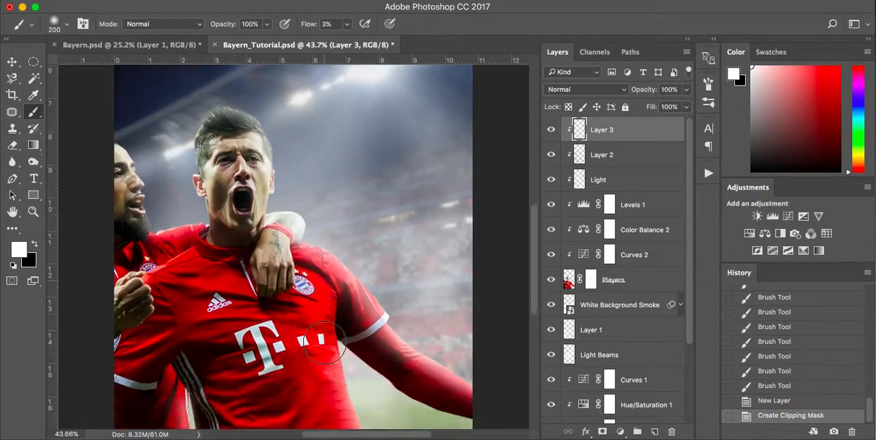
{"action": "left_click", "coordinate": [345, 342]}
{"action": "left_click", "coordinate": [345, 329]}
{"action": "left_click", "coordinate": [344, 327]}
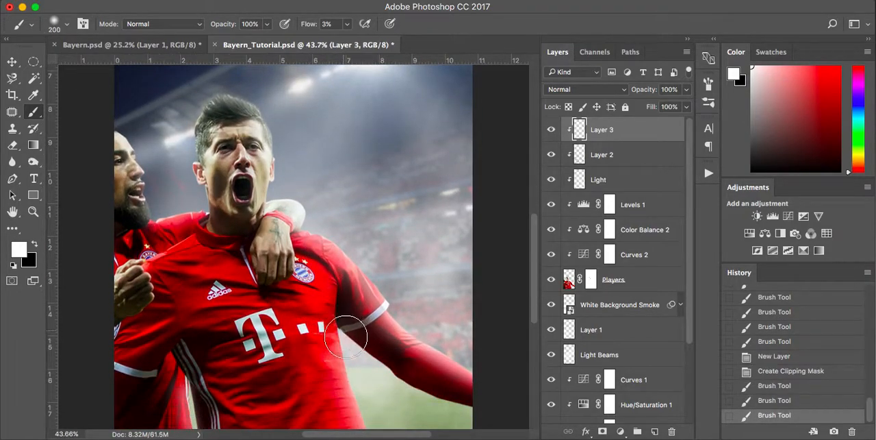
{"action": "left_click", "coordinate": [344, 337]}
{"action": "left_click_drag", "start_coordinate": [349, 350], "coordinate": [358, 380]}
{"action": "left_click_drag", "start_coordinate": [347, 336], "coordinate": [364, 366]}
Brush white haze along the underside of the outstretched arm and over the arm resting on the main player's shoulder.
{"action": "scroll", "coordinate": [393, 406], "scroll_direction": "down", "scroll_amount": 2}
{"action": "scroll", "coordinate": [393, 407], "scroll_direction": "right", "scroll_amount": 2}
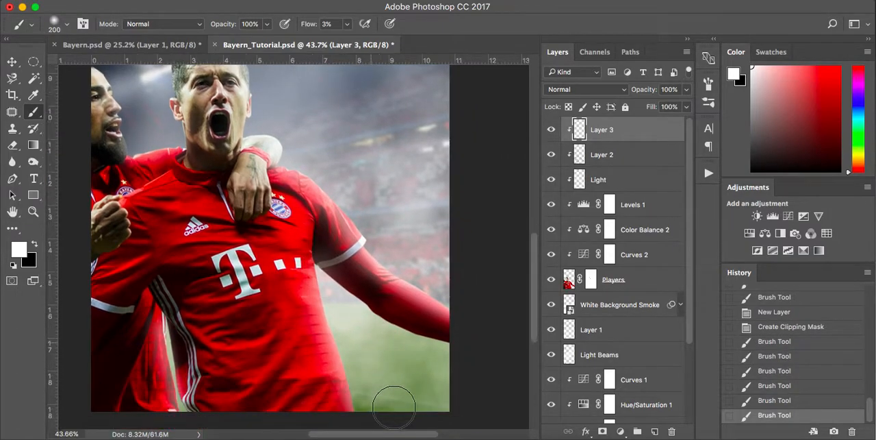
{"action": "left_click_drag", "start_coordinate": [325, 284], "coordinate": [397, 343]}
{"action": "left_click_drag", "start_coordinate": [358, 308], "coordinate": [473, 349]}
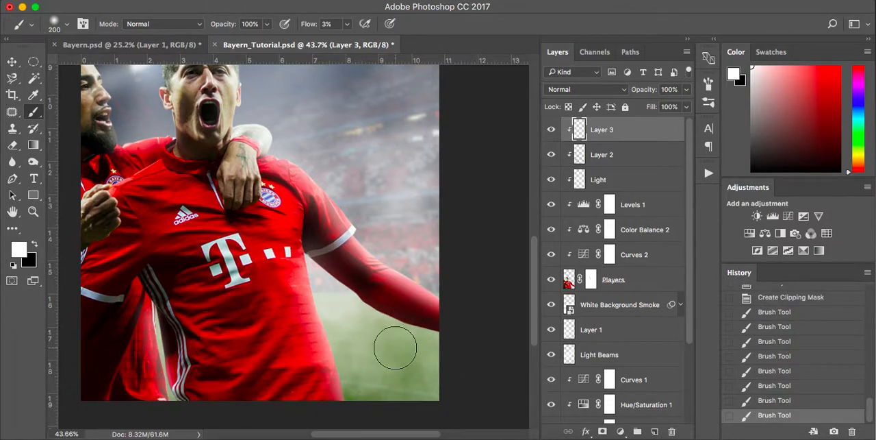
{"action": "scroll", "coordinate": [394, 348], "scroll_direction": "up", "scroll_amount": 3}
{"action": "scroll", "coordinate": [393, 348], "scroll_direction": "left", "scroll_amount": 3}
{"action": "left_click_drag", "start_coordinate": [372, 215], "coordinate": [370, 226]}
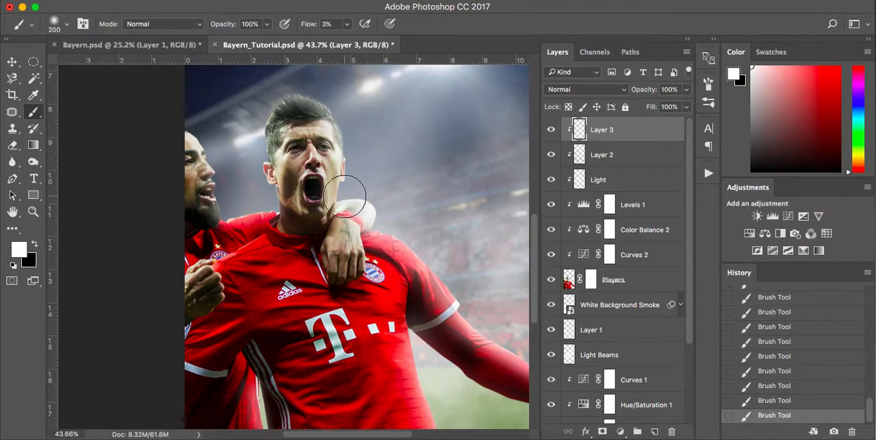
Set the brush to 175 px and paint soft white light along the floodlit side of the main player's neck and face.
{"action": "key", "text": "bracketleft"}
{"action": "key", "text": "bracketleft"}
{"action": "key", "text": "bracketleft"}
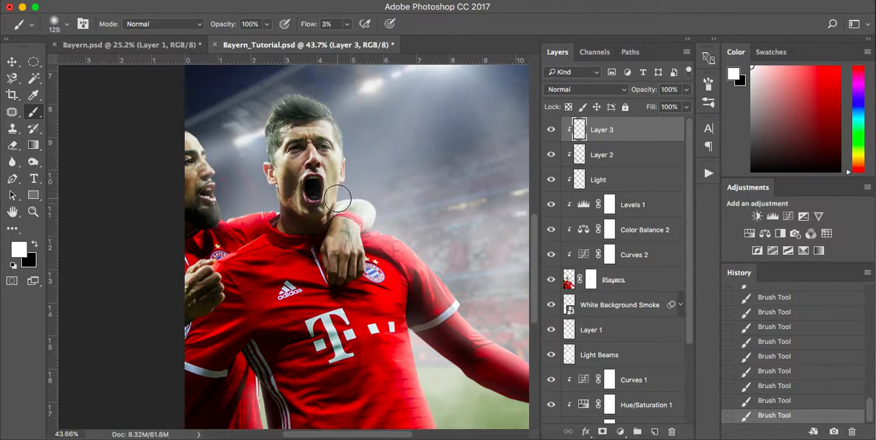
{"action": "key", "text": "bracketright"}
{"action": "key", "text": "bracketright"}
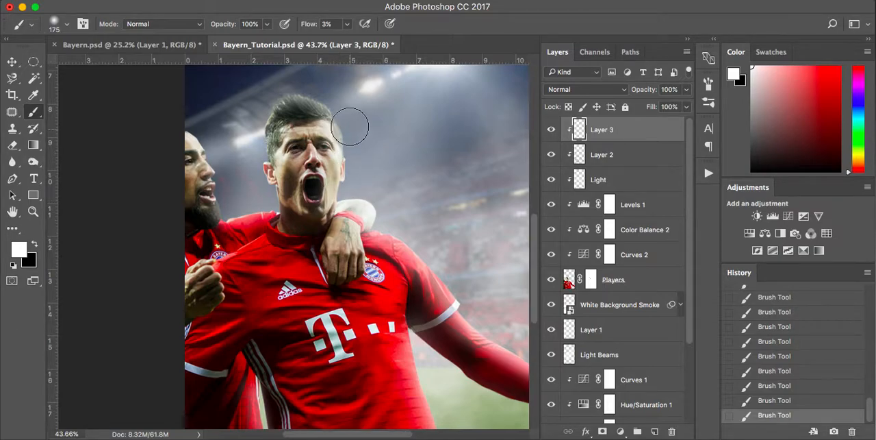
{"action": "scroll", "coordinate": [352, 126], "scroll_direction": "up", "scroll_amount": 5}
{"action": "left_click_drag", "start_coordinate": [355, 228], "coordinate": [327, 152]}
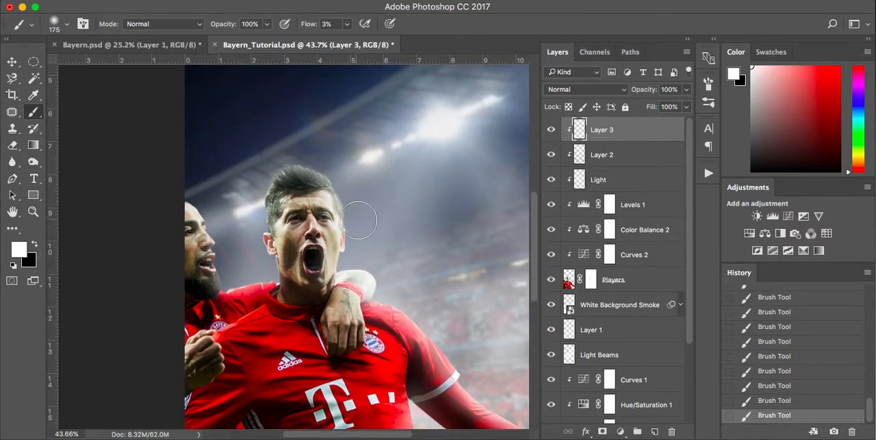
Rename Layer 2 as Shadow.
{"action": "left_click", "coordinate": [636, 157]}
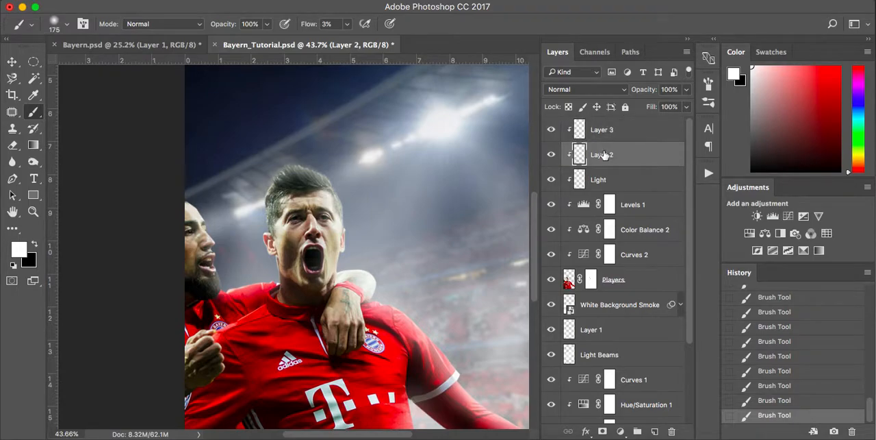
{"action": "type", "text": "Shadow"}
{"action": "key", "text": "Return"}
Darken the main player's hair on the Shadow layer with an 80 px black brush, undoing the first stroke across the forehead.
{"action": "key", "text": "x"}
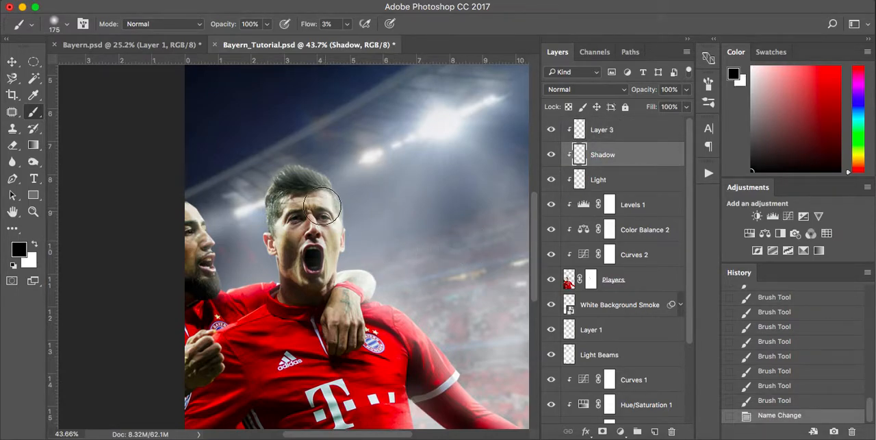
{"action": "scroll", "coordinate": [316, 205], "scroll_direction": "up", "scroll_amount": 1}
{"action": "key", "text": "bracketleft"}
{"action": "key", "text": "bracketleft"}
{"action": "key", "text": "bracketleft"}
{"action": "key", "text": "bracketleft"}
{"action": "key", "text": "bracketleft"}
{"action": "mouse_move", "coordinate": [288, 180]}
{"action": "left_mouse_down"}
{"action": "mouse_move", "coordinate": [312, 183]}
{"action": "mouse_move", "coordinate": [298, 179]}
{"action": "mouse_move", "coordinate": [314, 195]}
{"action": "mouse_move", "coordinate": [300, 196]}
{"action": "mouse_move", "coordinate": [317, 198]}
{"action": "mouse_move", "coordinate": [298, 198]}
{"action": "mouse_move", "coordinate": [300, 218]}
{"action": "mouse_move", "coordinate": [328, 222]}
{"action": "mouse_move", "coordinate": [304, 222]}
{"action": "mouse_move", "coordinate": [295, 258]}
{"action": "mouse_move", "coordinate": [306, 217]}
{"action": "mouse_move", "coordinate": [295, 241]}
{"action": "mouse_move", "coordinate": [285, 200]}
{"action": "mouse_move", "coordinate": [284, 229]}
{"action": "mouse_move", "coordinate": [300, 193]}
{"action": "mouse_move", "coordinate": [309, 242]}
{"action": "mouse_move", "coordinate": [315, 213]}
{"action": "mouse_move", "coordinate": [322, 249]}
{"action": "mouse_move", "coordinate": [321, 204]}
{"action": "left_mouse_up"}
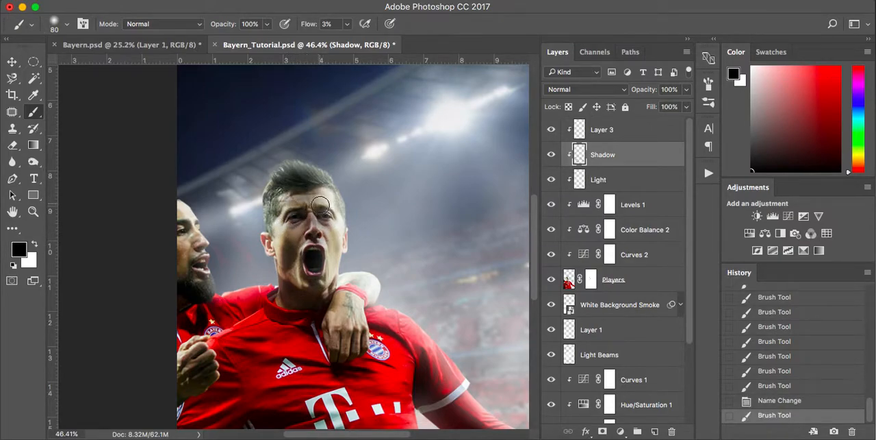
{"action": "key", "text": "super+z"}
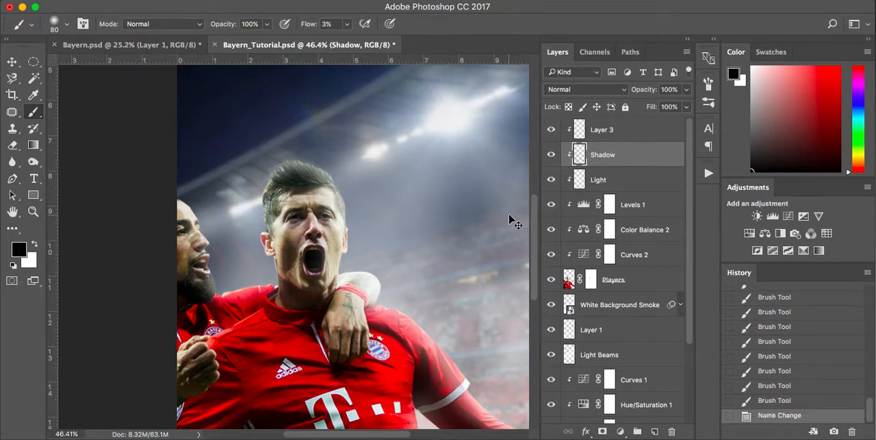
{"action": "left_click_drag", "start_coordinate": [310, 181], "coordinate": [293, 182]}
Reduce the brush to 45 px and shade the main player's hairline and the shadowed side of his face.
{"action": "key", "text": "bracketleft"}
{"action": "key", "text": "bracketleft"}
{"action": "key", "text": "bracketleft"}
{"action": "key", "text": "bracketleft"}
{"action": "left_click_drag", "start_coordinate": [322, 188], "coordinate": [294, 190]}
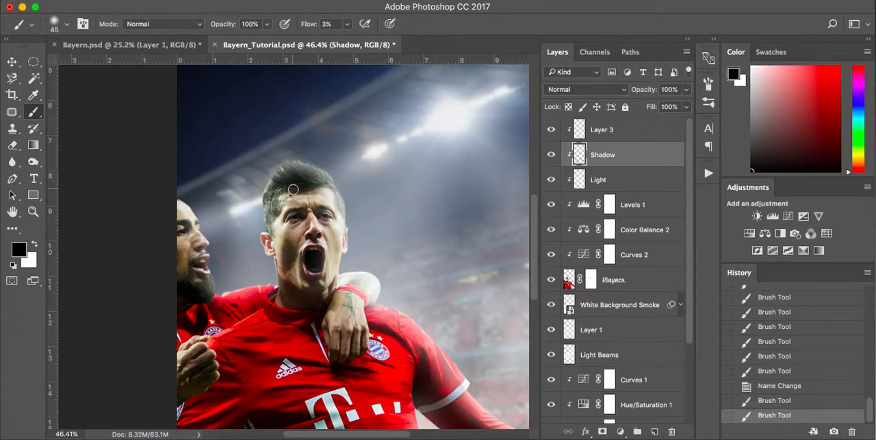
{"action": "mouse_move", "coordinate": [286, 224]}
{"action": "left_mouse_down"}
{"action": "mouse_move", "coordinate": [332, 213]}
{"action": "mouse_move", "coordinate": [308, 226]}
{"action": "mouse_move", "coordinate": [298, 253]}
{"action": "left_mouse_up"}
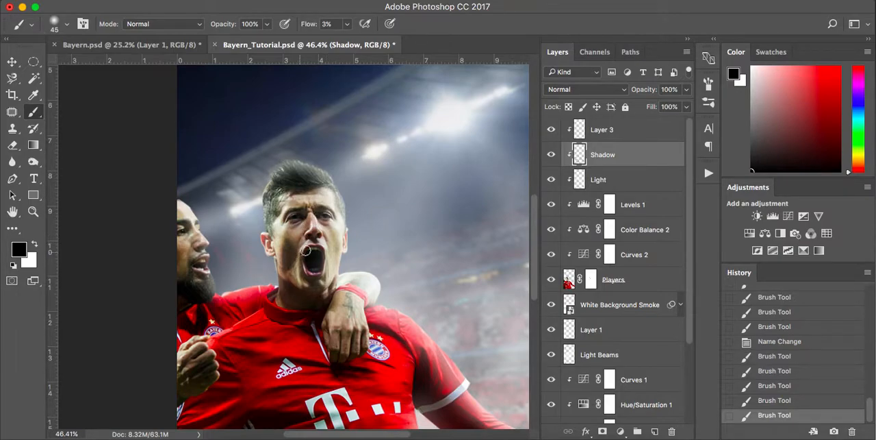
On Layer 3, paint white haze over the second player's shoulder and beside the main player's neck with a 175 px brush.
{"action": "left_click", "coordinate": [617, 130]}
{"action": "key", "text": "x"}
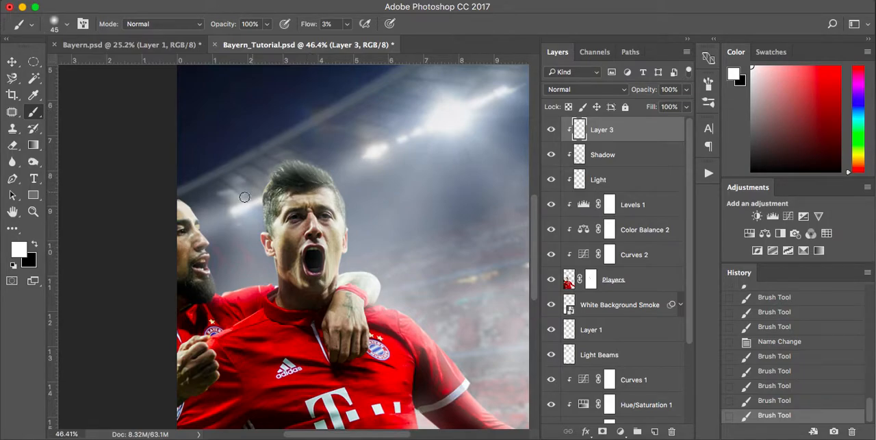
{"action": "key", "text": "bracketright"}
{"action": "key", "text": "bracketright"}
{"action": "key", "text": "bracketright"}
{"action": "key", "text": "bracketright"}
{"action": "key", "text": "bracketright"}
{"action": "key", "text": "bracketright"}
{"action": "key", "text": "bracketright"}
{"action": "left_click", "coordinate": [219, 293]}
{"action": "left_click", "coordinate": [219, 293]}
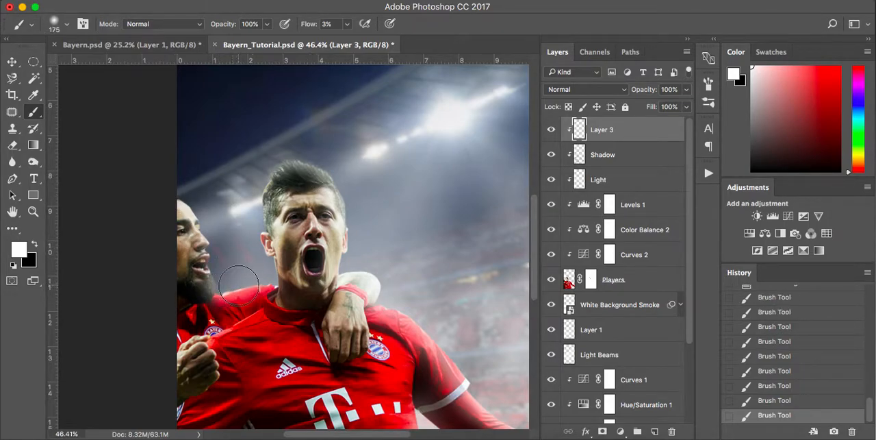
{"action": "left_click", "coordinate": [265, 282]}
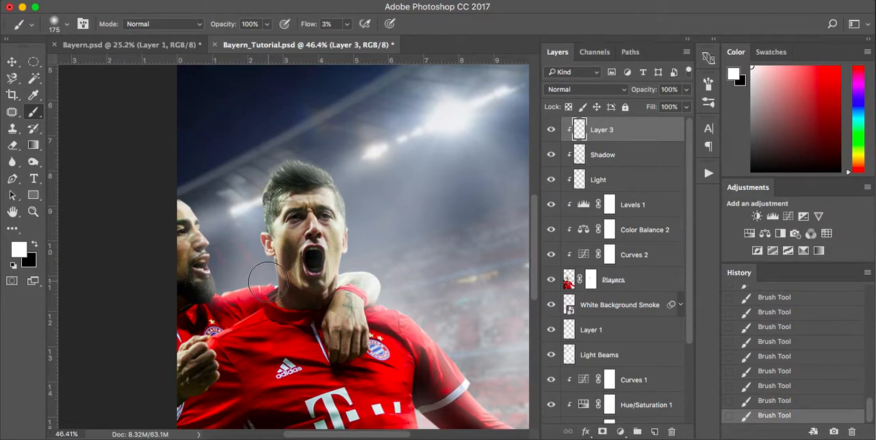
Reduce the brush to 100 px and add white light to the edges of the second player's head and wrapped arm.
{"action": "key", "text": "bracketleft"}
{"action": "key", "text": "bracketleft"}
{"action": "key", "text": "bracketleft"}
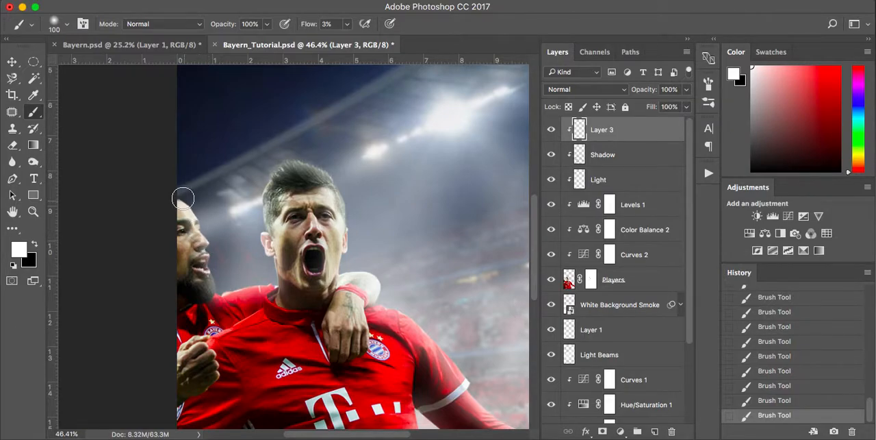
{"action": "scroll", "coordinate": [212, 258], "scroll_direction": "down", "scroll_amount": 3}
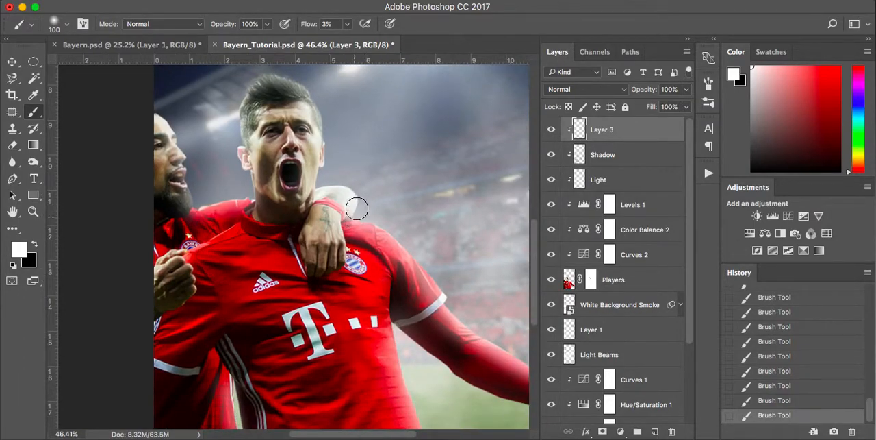
{"action": "scroll", "coordinate": [351, 221], "scroll_direction": "right", "scroll_amount": 3}
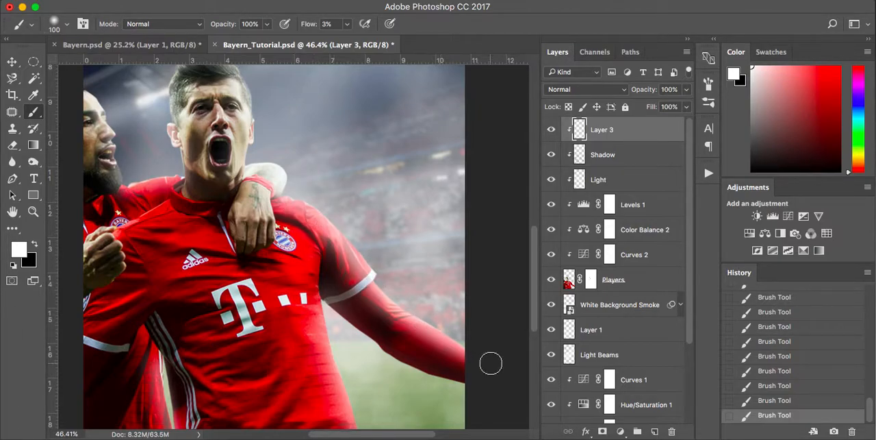
Enlarge the brush to 400 px and sweep broad white haze down the side of the main player's shirt to the hem.
{"action": "scroll", "coordinate": [491, 363], "scroll_direction": "down", "scroll_amount": 5}
{"action": "key", "text": "bracketright"}
{"action": "key", "text": "bracketright"}
{"action": "key", "text": "bracketright"}
{"action": "key", "text": "bracketright"}
{"action": "key", "text": "bracketright"}
{"action": "key", "text": "bracketright"}
{"action": "key", "text": "bracketright"}
{"action": "key", "text": "bracketright"}
{"action": "key", "text": "bracketright"}
{"action": "key", "text": "bracketright"}
{"action": "key", "text": "bracketright"}
{"action": "key", "text": "bracketright"}
{"action": "key", "text": "bracketright"}
{"action": "mouse_move", "coordinate": [298, 204]}
{"action": "left_mouse_down"}
{"action": "mouse_move", "coordinate": [344, 332]}
{"action": "mouse_move", "coordinate": [301, 237]}
{"action": "mouse_move", "coordinate": [339, 338]}
{"action": "left_mouse_up"}
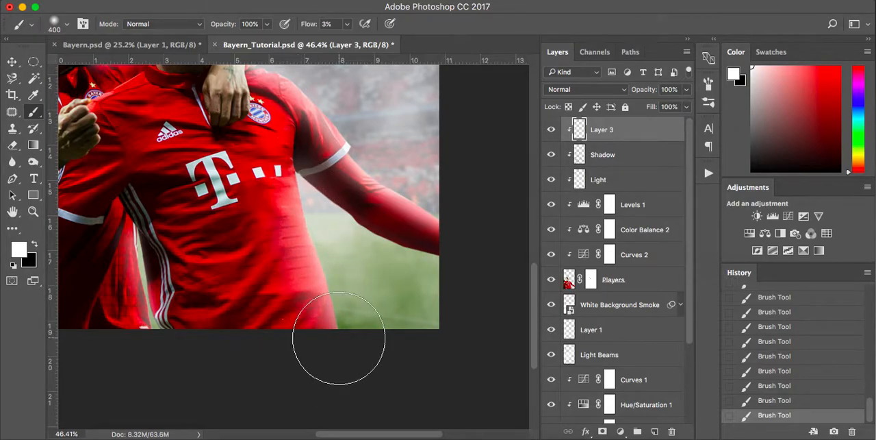
{"action": "scroll", "coordinate": [339, 338], "scroll_direction": "up", "scroll_amount": 3}
{"action": "scroll", "coordinate": [339, 339], "scroll_direction": "left", "scroll_amount": 1}
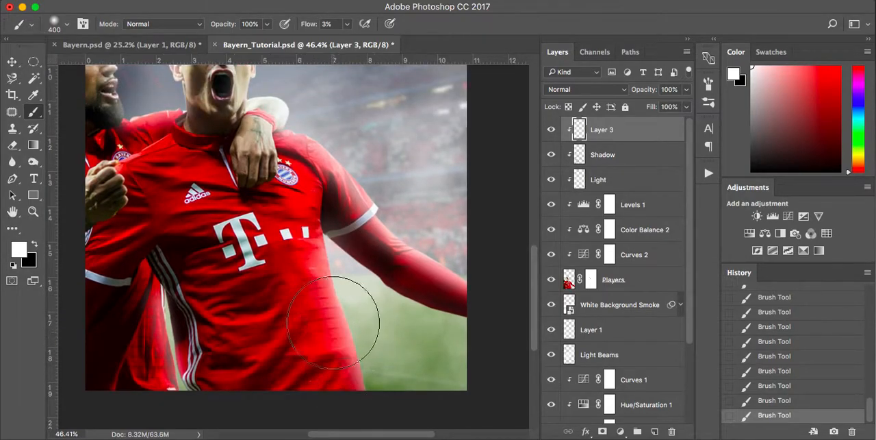
Set the brush flow to 1% and its size to 300 px, and add fainter white haze along the shirt side and outstretched arm.
{"action": "key", "text": "bracketleft"}
{"action": "key", "text": "bracketleft"}
{"action": "key", "text": "bracketleft"}
{"action": "key", "text": "bracketleft"}
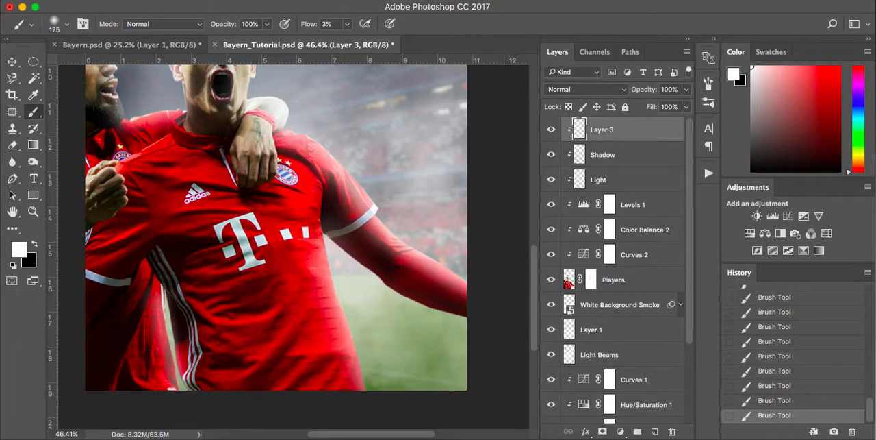
{"action": "left_click", "coordinate": [348, 24]}
{"action": "left_click_drag", "start_coordinate": [349, 22], "coordinate": [348, 23]}
{"action": "left_click", "coordinate": [333, 273]}
{"action": "key", "text": "bracketright"}
{"action": "key", "text": "bracketright"}
{"action": "key", "text": "bracketright"}
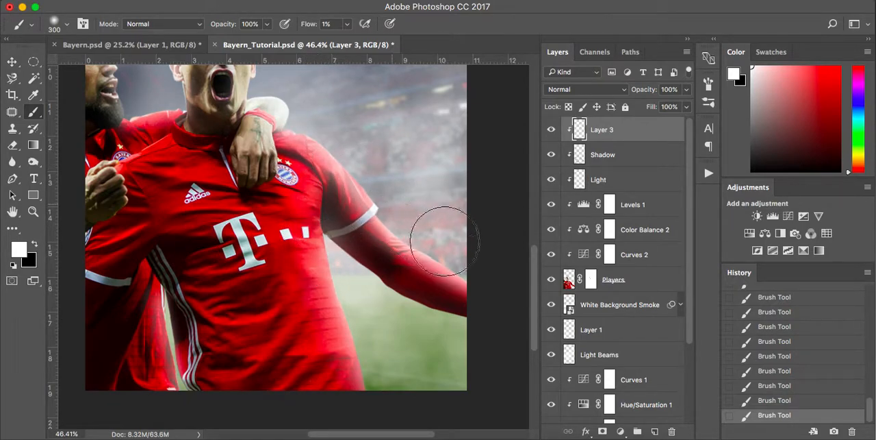
Check the whole poster with the Shadow layer hidden and shown, and return to Layer 3.
{"action": "scroll", "coordinate": [439, 233], "scroll_direction": "up", "scroll_amount": 5}
{"action": "scroll", "coordinate": [439, 233], "scroll_direction": "left", "scroll_amount": 3}
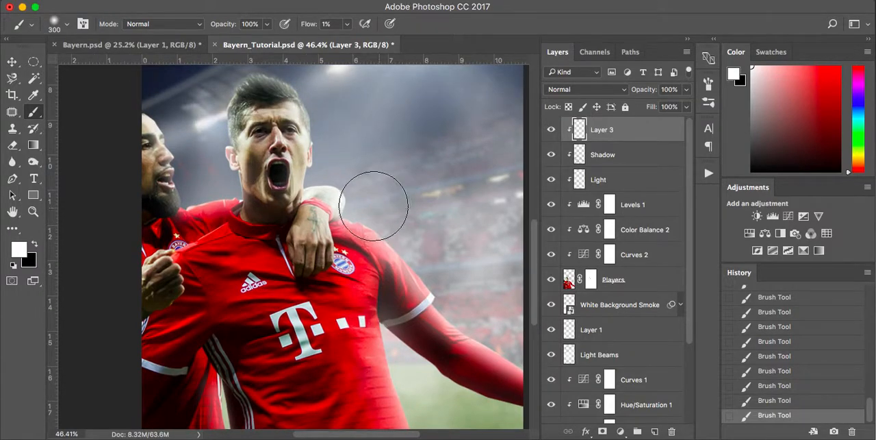
{"action": "scroll", "coordinate": [356, 184], "scroll_direction": "down", "scroll_amount": 3}
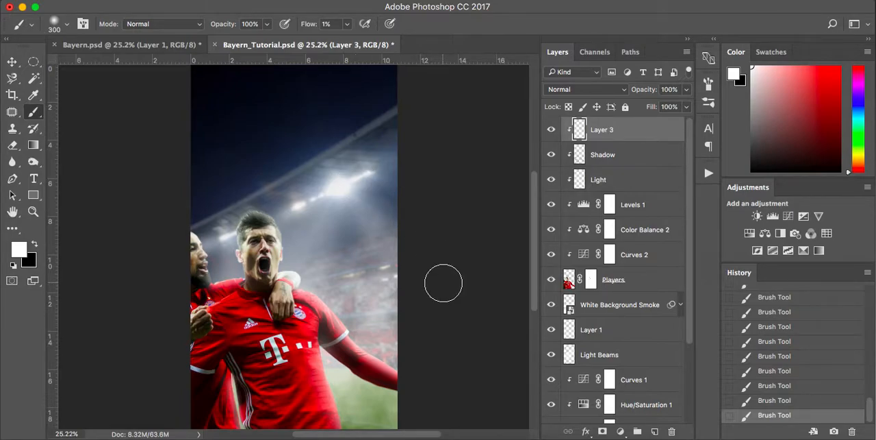
{"action": "left_click", "coordinate": [613, 156]}
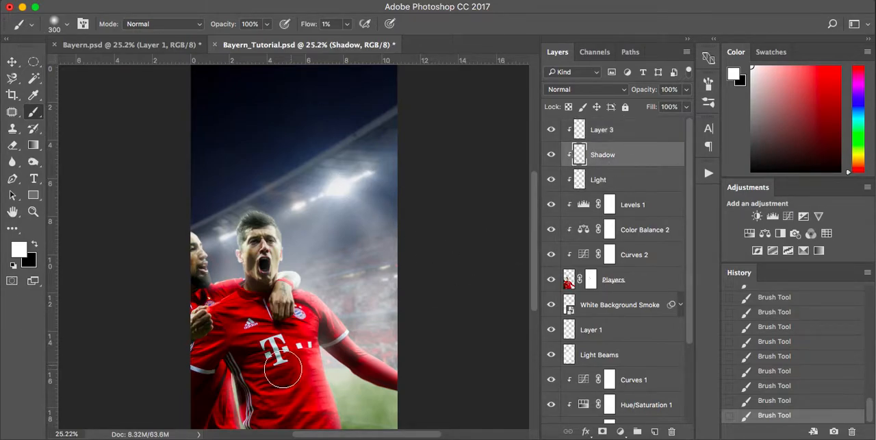
{"action": "key", "text": "x"}
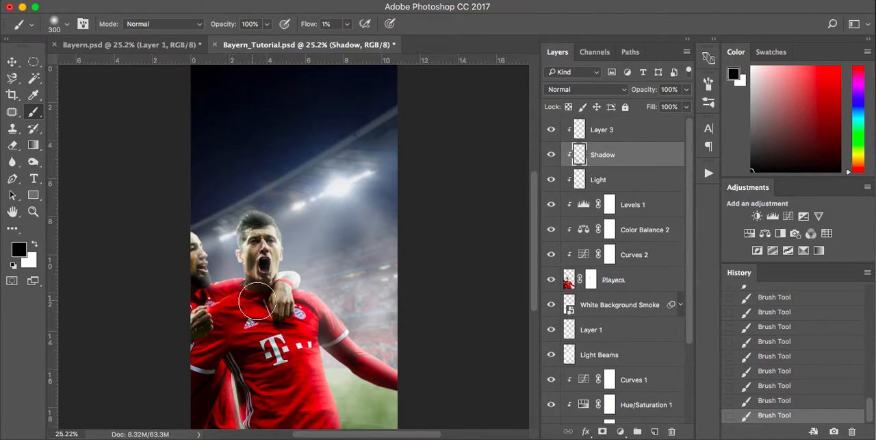
{"action": "left_click", "coordinate": [552, 156]}
{"action": "left_click", "coordinate": [551, 156]}
{"action": "left_click", "coordinate": [605, 132]}
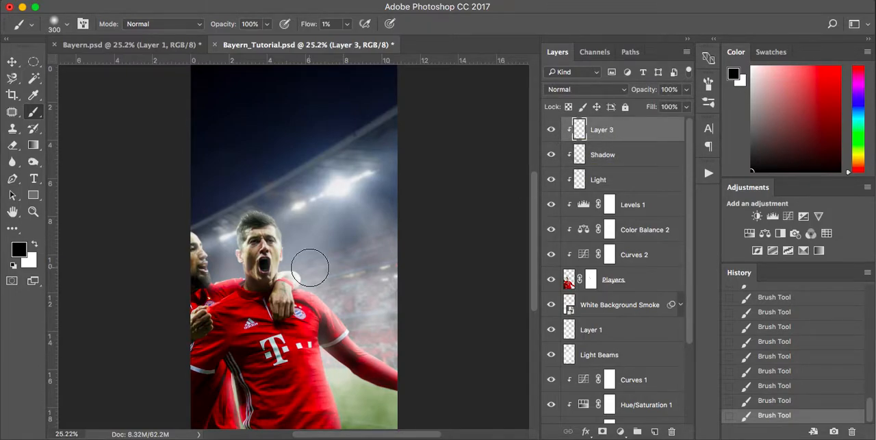
Set the brush flow to 25% with white as the foreground colour, and dab haze beside the main player's jaw and shoulder on Layer 3.
{"action": "scroll", "coordinate": [313, 260], "scroll_direction": "up", "scroll_amount": 3}
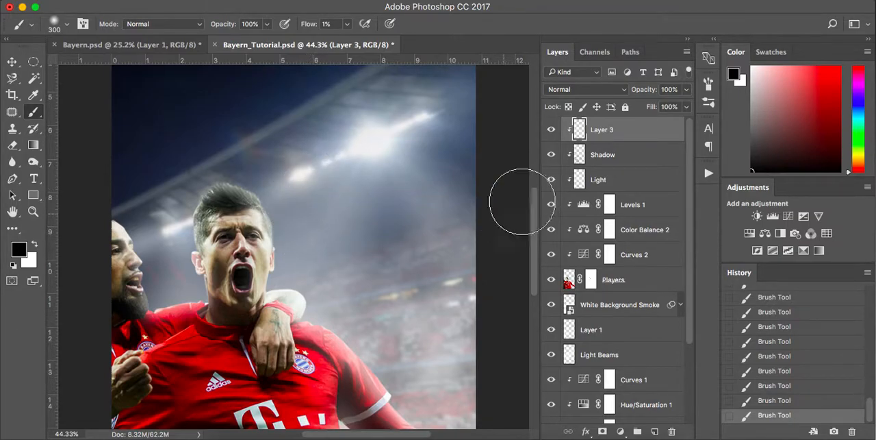
{"action": "left_click", "coordinate": [348, 25]}
{"action": "key", "text": "Up"}
{"action": "key", "text": "Up"}
{"action": "key", "text": "Up"}
{"action": "key", "text": "Up"}
{"action": "key", "text": "Up"}
{"action": "key", "text": "Up"}
{"action": "key", "text": "Up"}
{"action": "key", "text": "Up"}
{"action": "key", "text": "Up"}
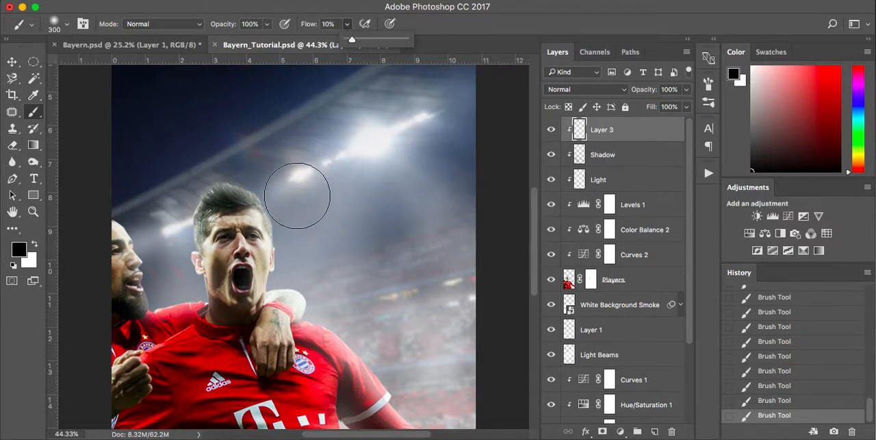
{"action": "key", "text": "Return"}
{"action": "key", "text": "x"}
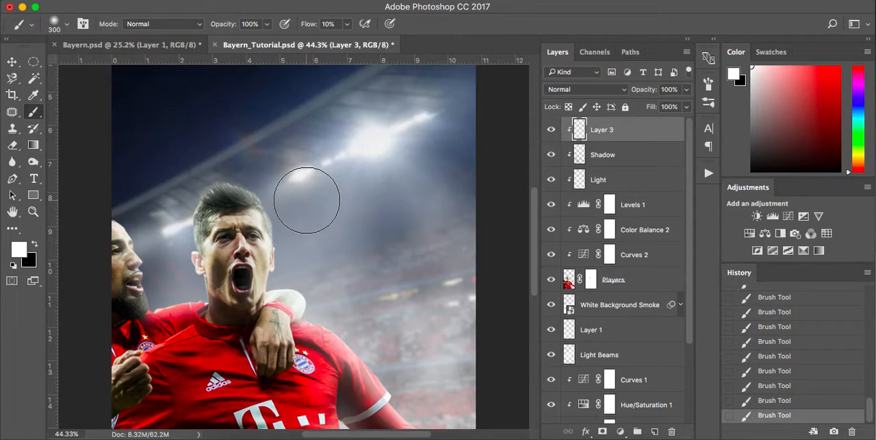
{"action": "left_click", "coordinate": [349, 29]}
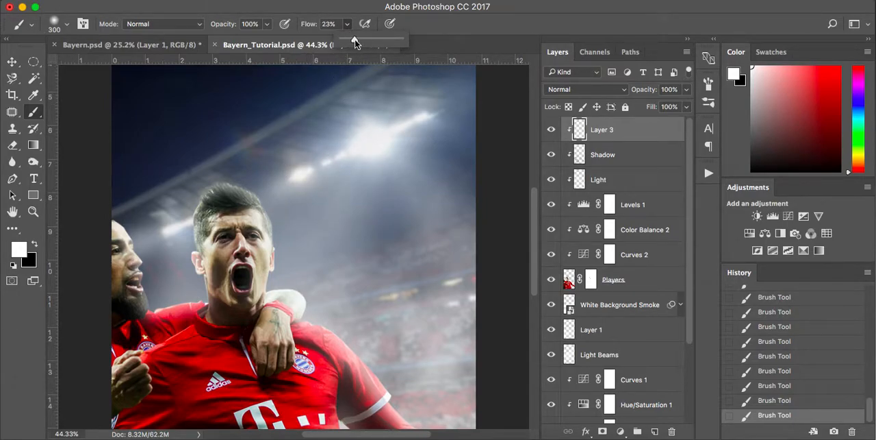
{"action": "left_click", "coordinate": [284, 281]}
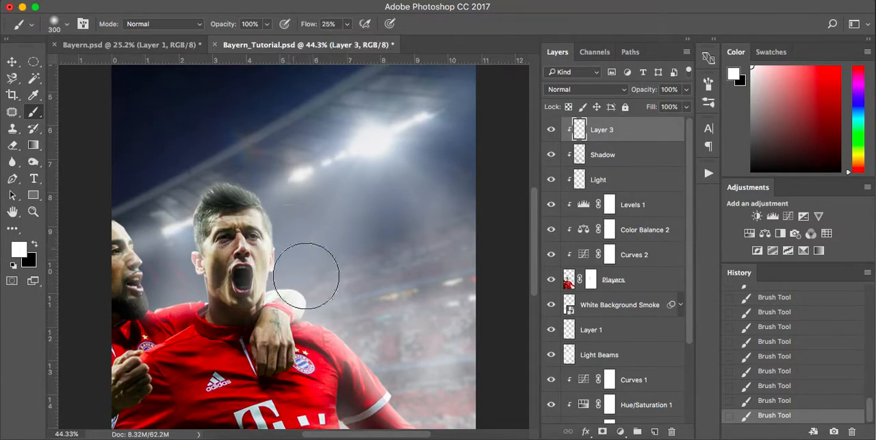
{"action": "left_click", "coordinate": [321, 310]}
Enlarge the brush to 500 px and add soft white haze between the two players' heads.
{"action": "scroll", "coordinate": [321, 310], "scroll_direction": "down", "scroll_amount": 5}
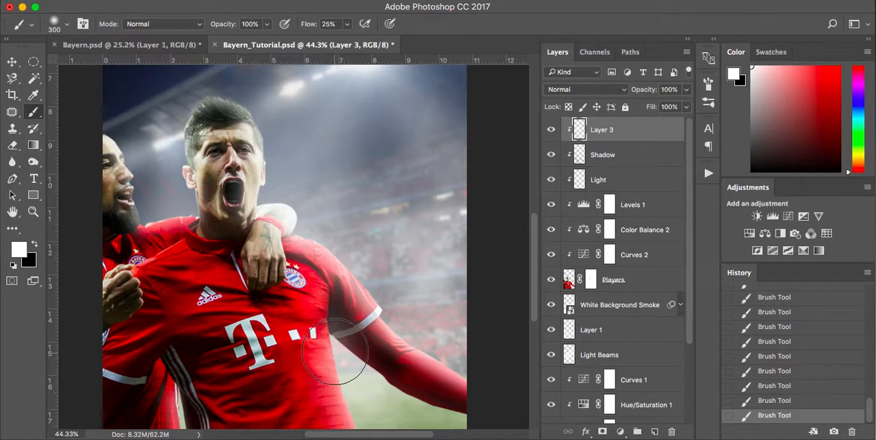
{"action": "scroll", "coordinate": [284, 348], "scroll_direction": "down", "scroll_amount": 5}
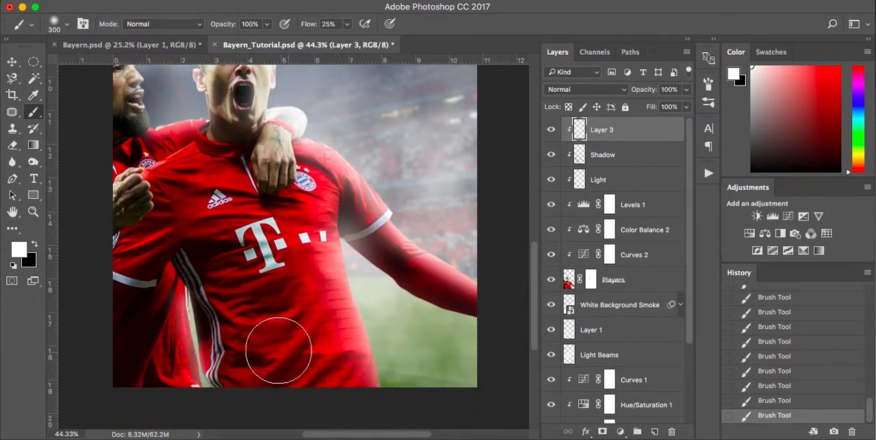
{"action": "scroll", "coordinate": [170, 208], "scroll_direction": "up", "scroll_amount": 7}
{"action": "left_click", "coordinate": [189, 241]}
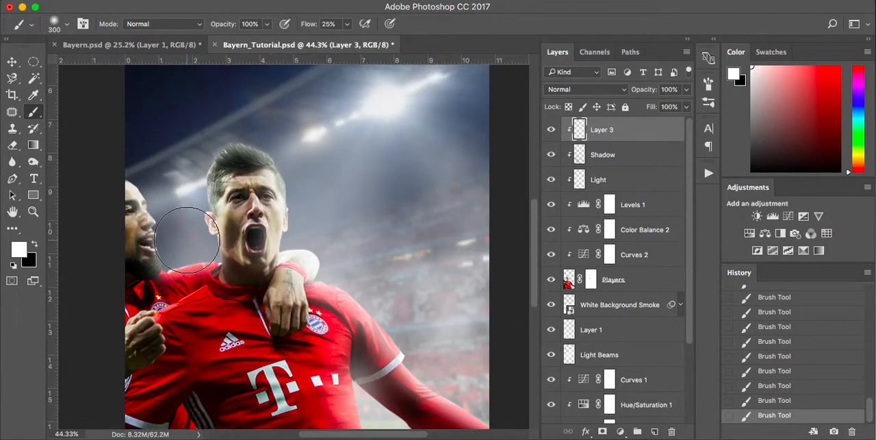
{"action": "key", "text": "bracketright"}
{"action": "key", "text": "bracketright"}
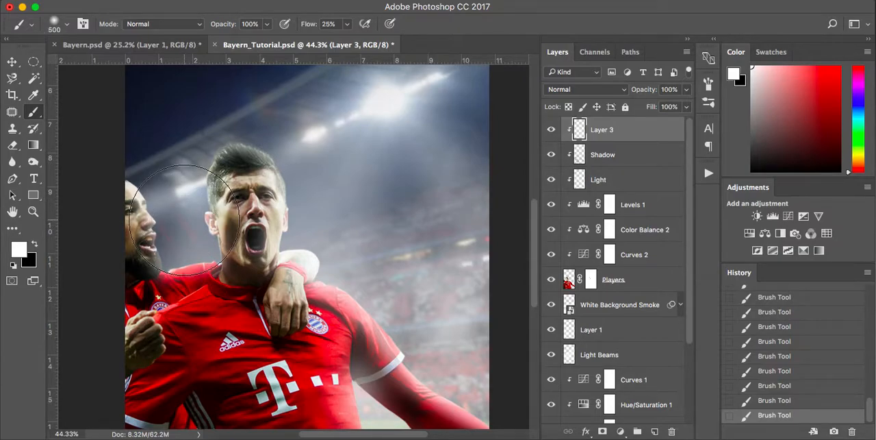
{"action": "left_click", "coordinate": [194, 225]}
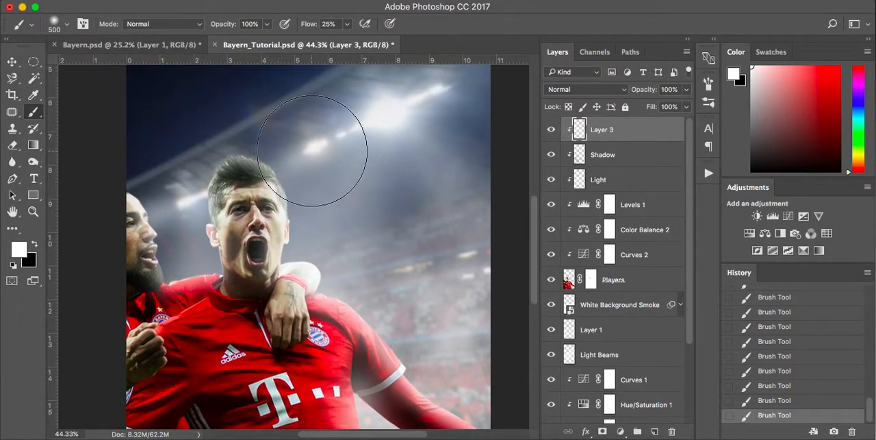
{"action": "key", "text": "super+0"}
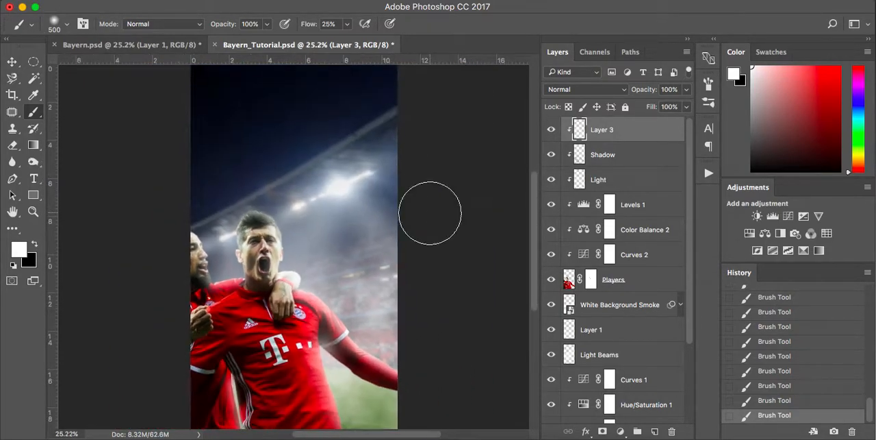
Compare the tutorial poster with the finished version in Bayern.psd, and return to Bayern_Tutorial.psd.
{"action": "key", "text": "v"}
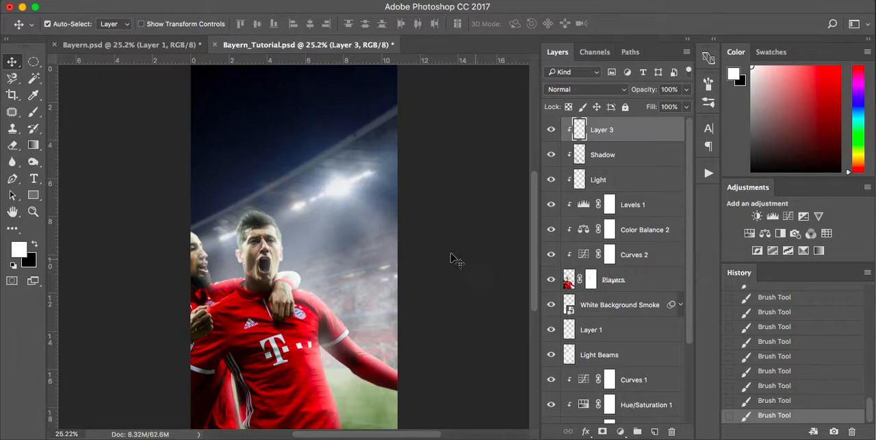
{"action": "left_click", "coordinate": [159, 45]}
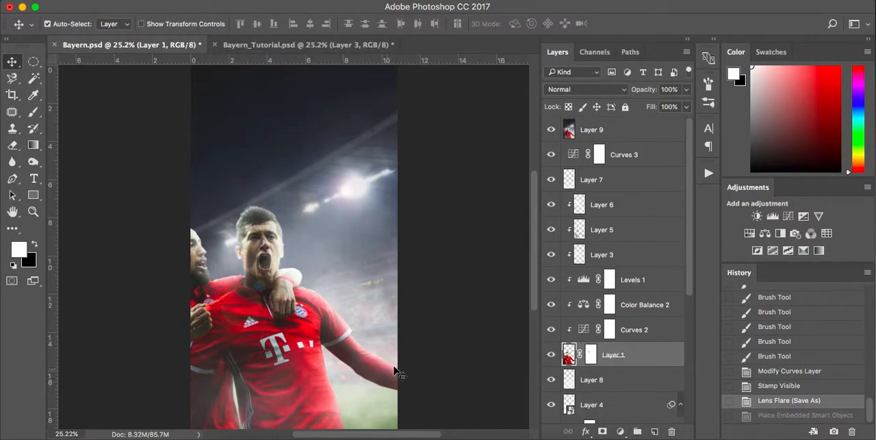
{"action": "left_click", "coordinate": [326, 46]}
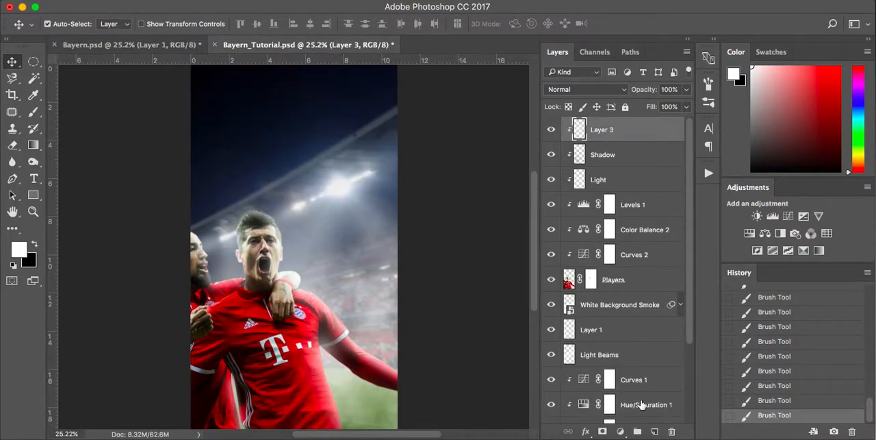
Add a new layer above Layer 3 and name it Smoke Front.
{"action": "left_click", "coordinate": [656, 432]}
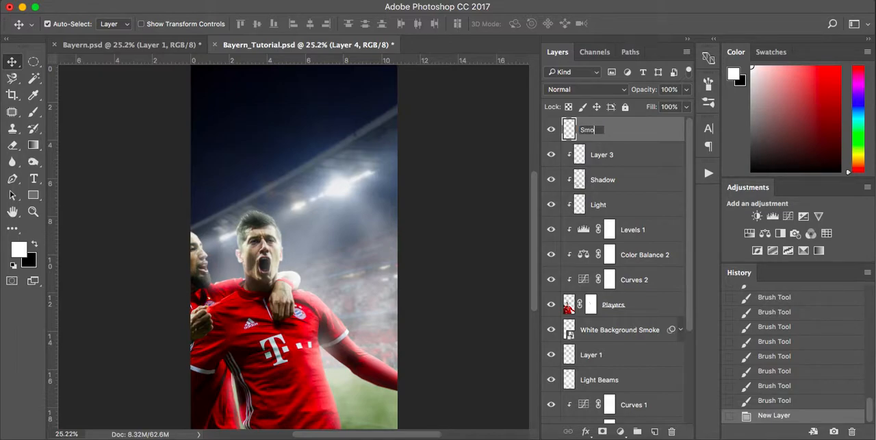
{"action": "type", "text": "t"}
{"action": "key", "text": "Return"}
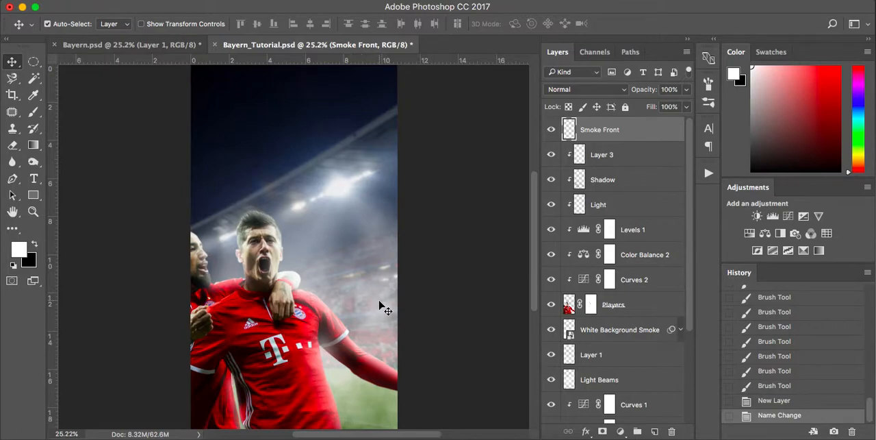
Choose the 849 px smoke brush preset for painting on the Smoke Front layer.
{"action": "key", "text": "b"}
{"action": "right_click", "coordinate": [346, 249]}
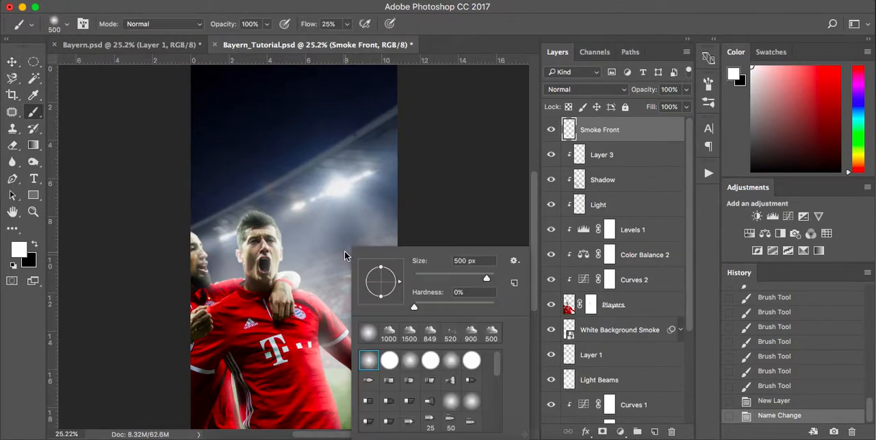
{"action": "scroll", "coordinate": [417, 378], "scroll_direction": "down", "scroll_amount": 5}
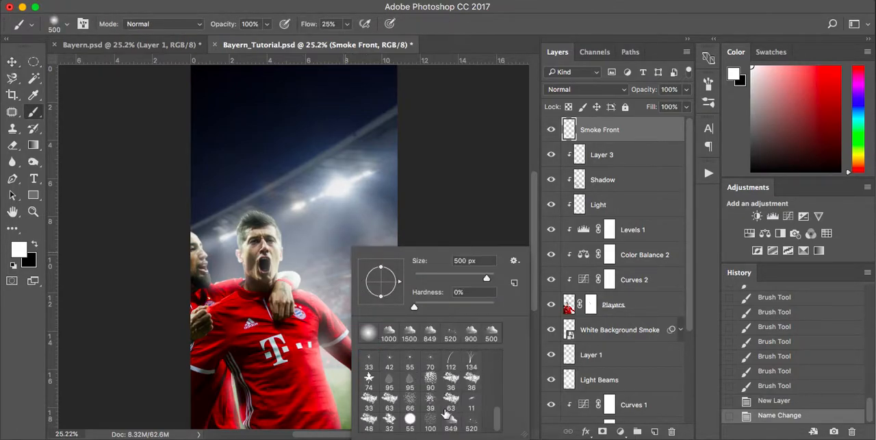
{"action": "left_click", "coordinate": [456, 425]}
{"action": "left_click", "coordinate": [441, 169]}
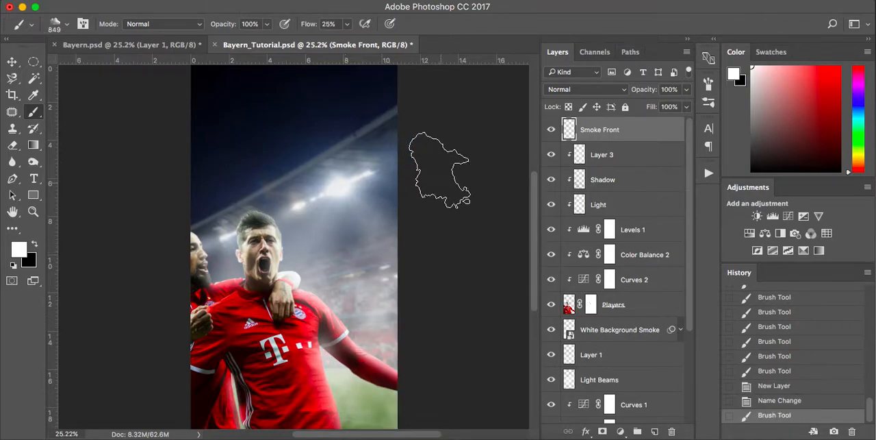
{"action": "scroll", "coordinate": [436, 356], "scroll_direction": "down", "scroll_amount": 5}
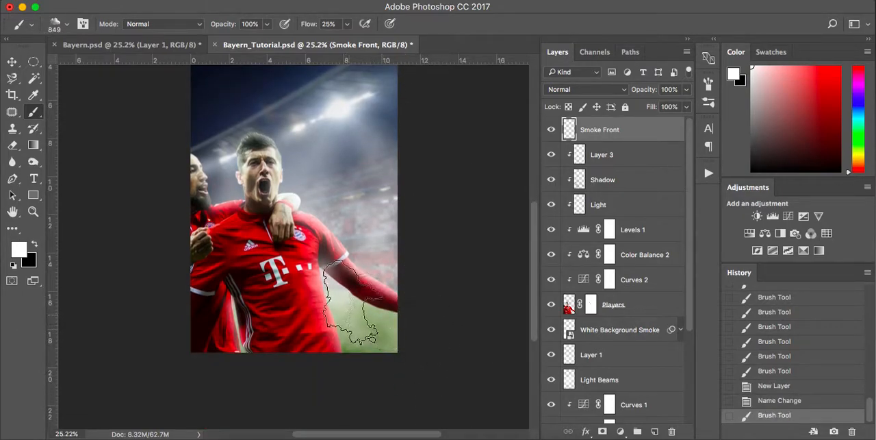
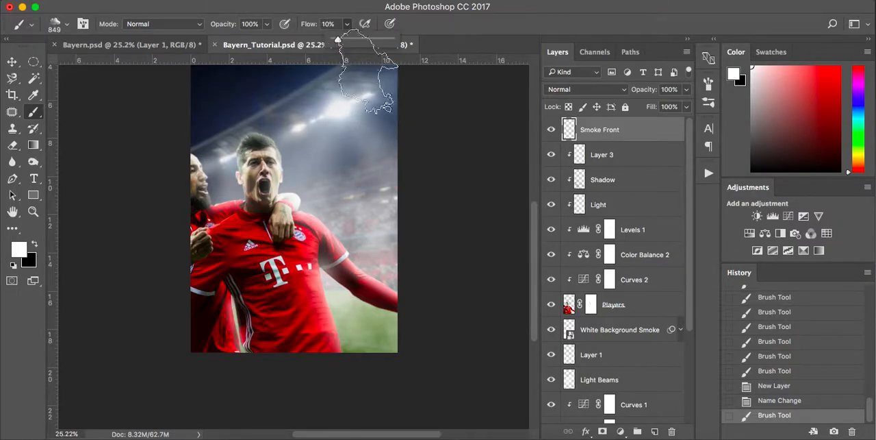
Try a smoke stroke across the lower part of the players at 10% flow, and undo it.
{"action": "scroll", "coordinate": [366, 200], "scroll_direction": "up", "scroll_amount": 3}
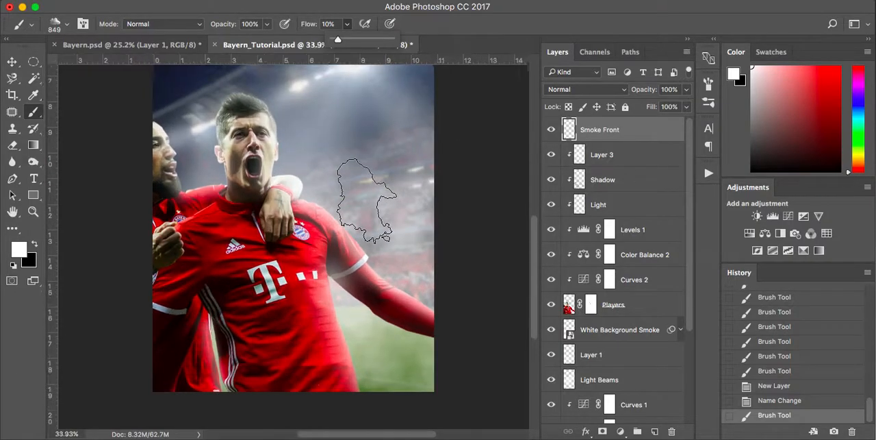
{"action": "scroll", "coordinate": [383, 267], "scroll_direction": "down", "scroll_amount": 1}
{"action": "mouse_move", "coordinate": [424, 308]}
{"action": "left_mouse_down"}
{"action": "mouse_move", "coordinate": [397, 322]}
{"action": "mouse_move", "coordinate": [124, 329]}
{"action": "left_mouse_up"}
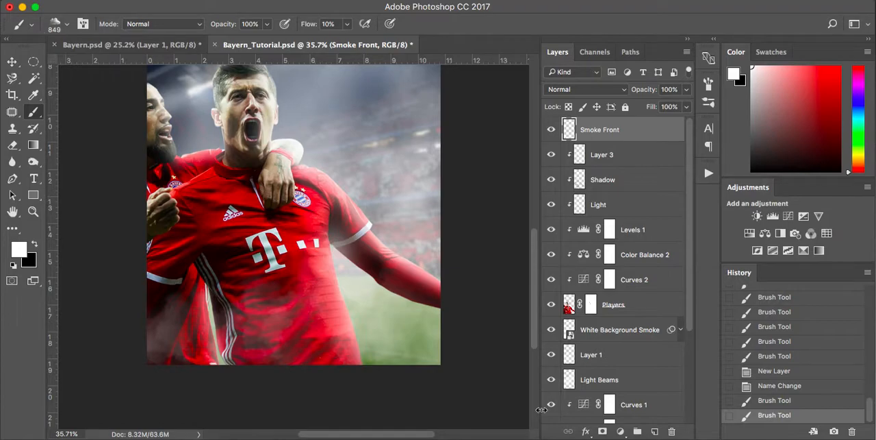
{"action": "key", "text": "ctrl+z"}
Set the brush flow to 5% and paint smoke across the players' lower shirts and the poster's lower edge.
{"action": "left_click", "coordinate": [348, 25]}
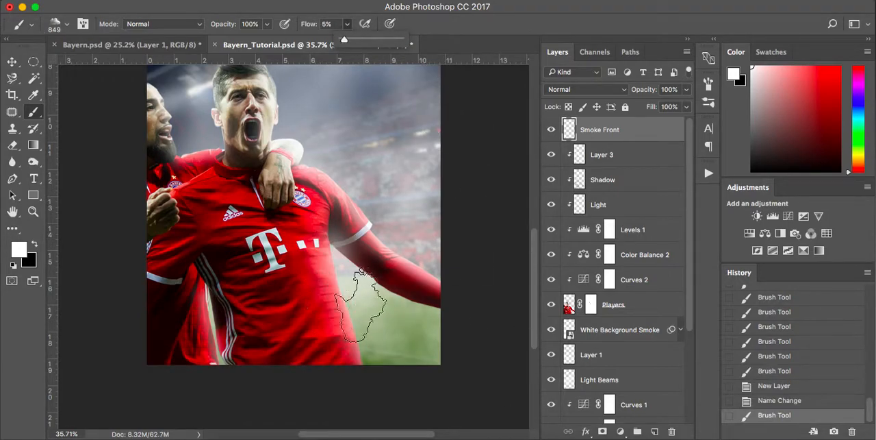
{"action": "scroll", "coordinate": [376, 300], "scroll_direction": "down", "scroll_amount": 1}
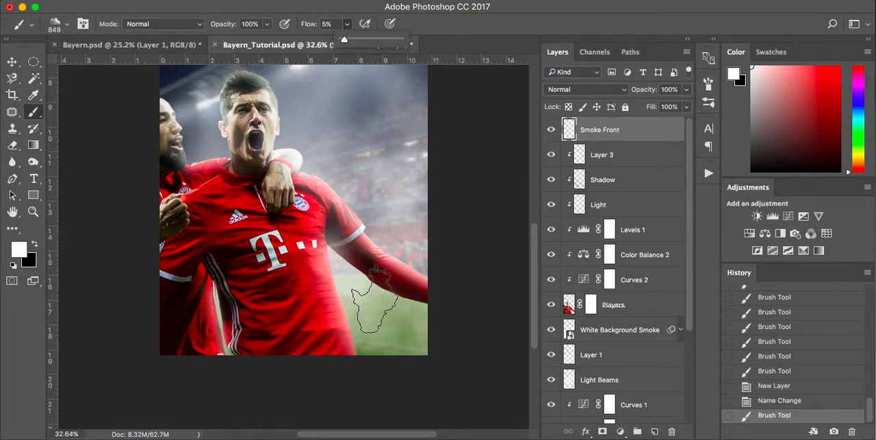
{"action": "key", "text": "v"}
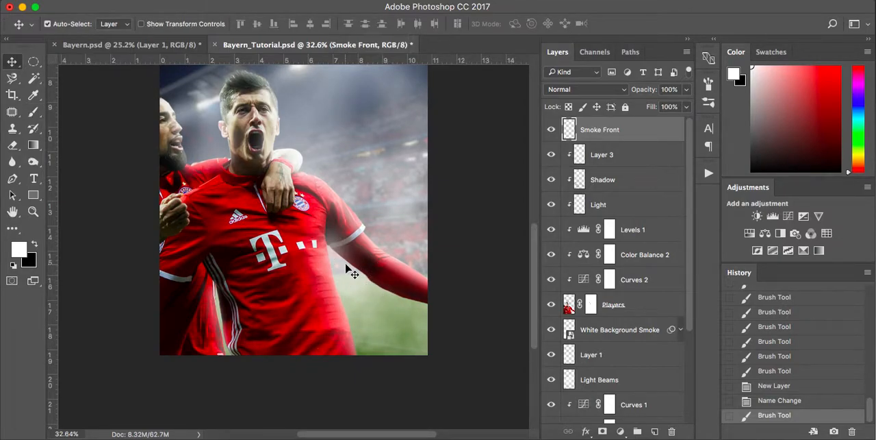
{"action": "scroll", "coordinate": [349, 270], "scroll_direction": "down", "scroll_amount": 2}
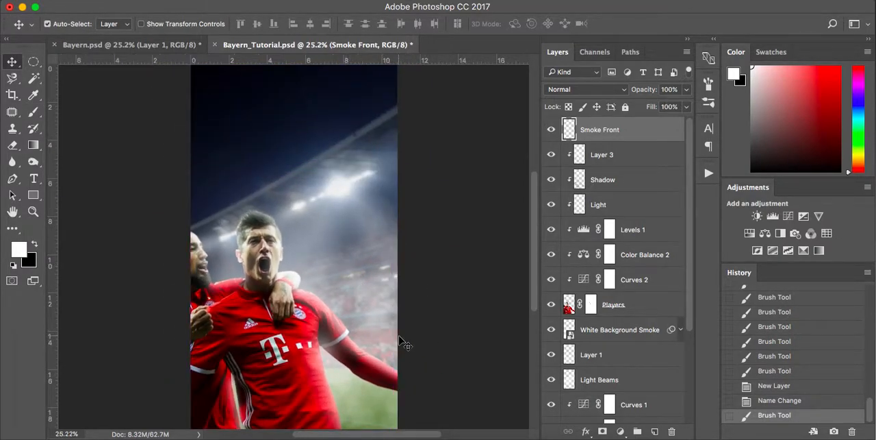
{"action": "key", "text": "b"}
{"action": "scroll", "coordinate": [397, 344], "scroll_direction": "down", "scroll_amount": 5}
{"action": "mouse_move", "coordinate": [396, 344]}
{"action": "left_mouse_down"}
{"action": "mouse_move", "coordinate": [313, 352]}
{"action": "mouse_move", "coordinate": [176, 337]}
{"action": "left_mouse_up"}
{"action": "mouse_move", "coordinate": [186, 310]}
{"action": "left_mouse_down"}
{"action": "mouse_move", "coordinate": [164, 294]}
{"action": "mouse_move", "coordinate": [204, 344]}
{"action": "mouse_move", "coordinate": [157, 258]}
{"action": "left_mouse_up"}
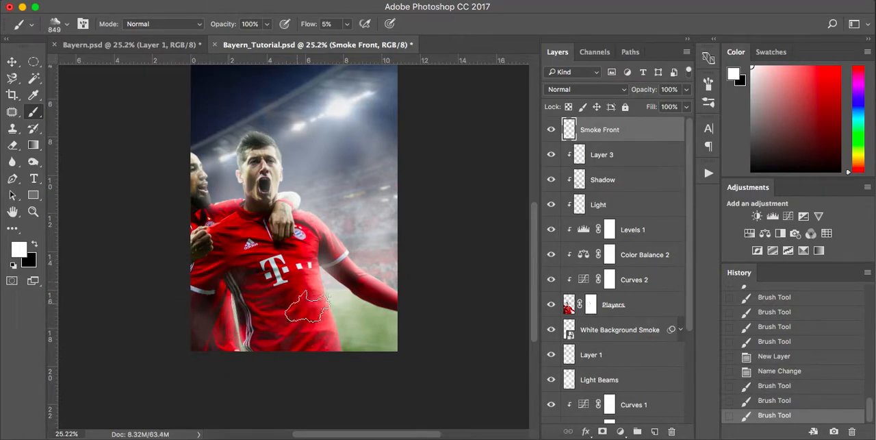
{"action": "left_click", "coordinate": [307, 319]}
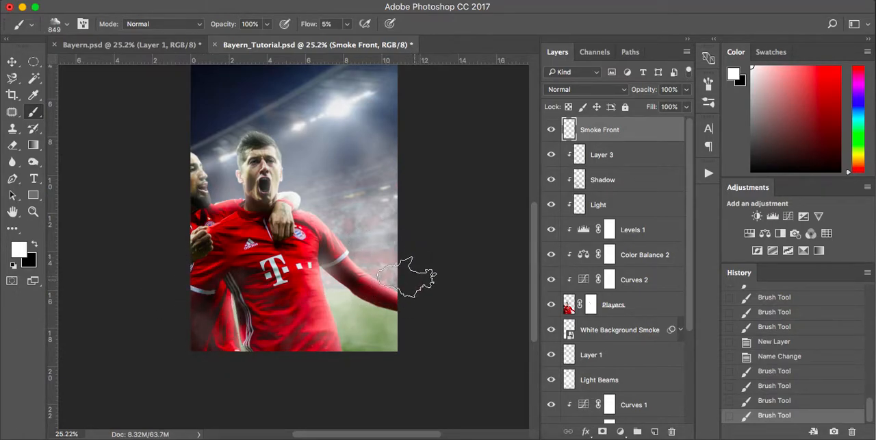
{"action": "left_click", "coordinate": [285, 301]}
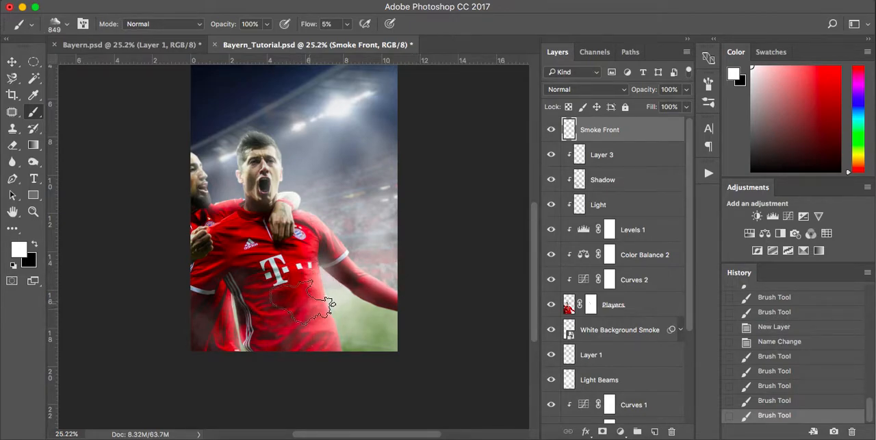
Try extra smoke strokes over the players and stadium, and roll back the last three strokes in the history.
{"action": "left_click", "coordinate": [288, 328]}
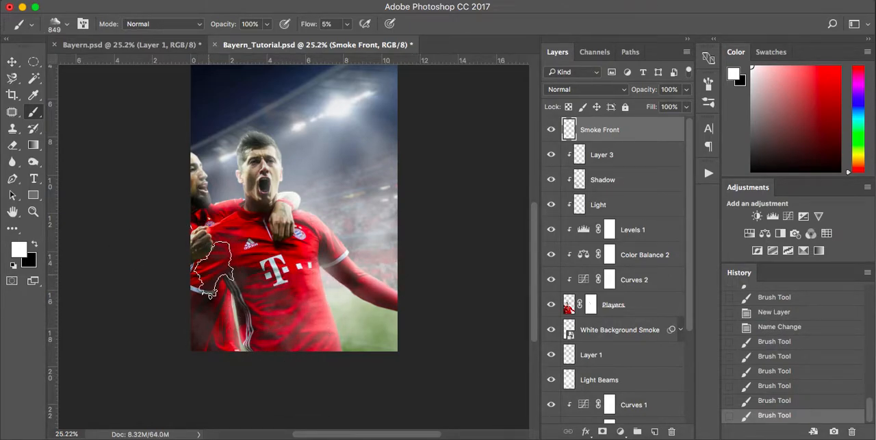
{"action": "scroll", "coordinate": [211, 280], "scroll_direction": "up", "scroll_amount": 3}
{"action": "left_click", "coordinate": [181, 198]}
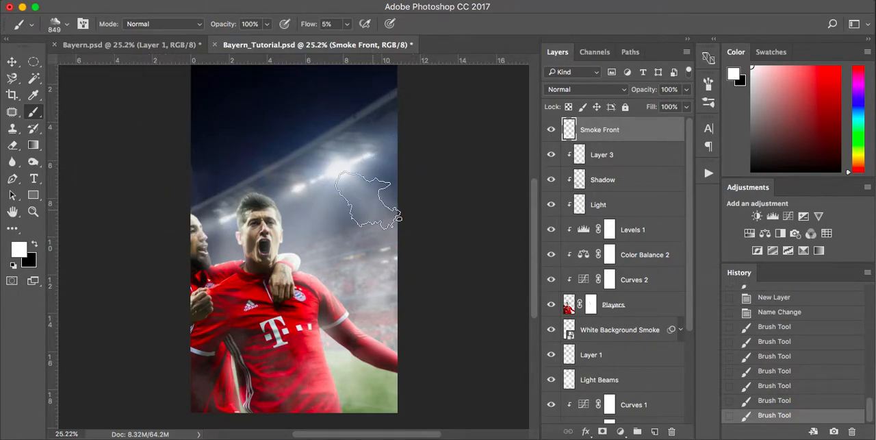
{"action": "scroll", "coordinate": [370, 206], "scroll_direction": "up", "scroll_amount": 3}
{"action": "left_click", "coordinate": [375, 207]}
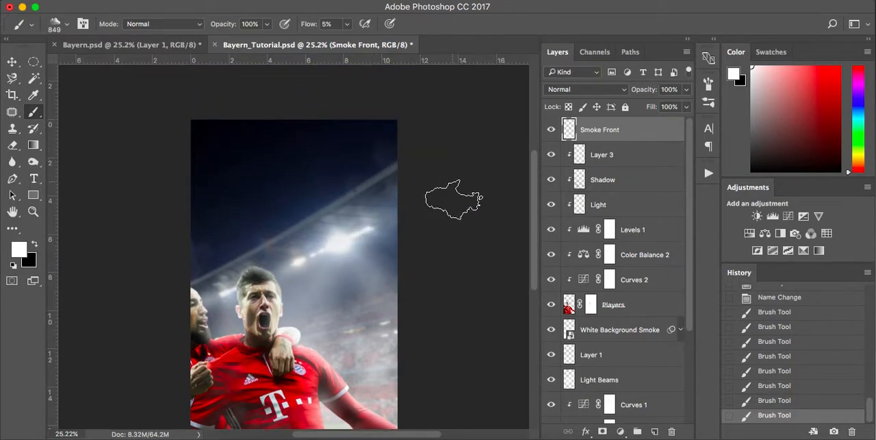
{"action": "scroll", "coordinate": [461, 231], "scroll_direction": "down", "scroll_amount": 1}
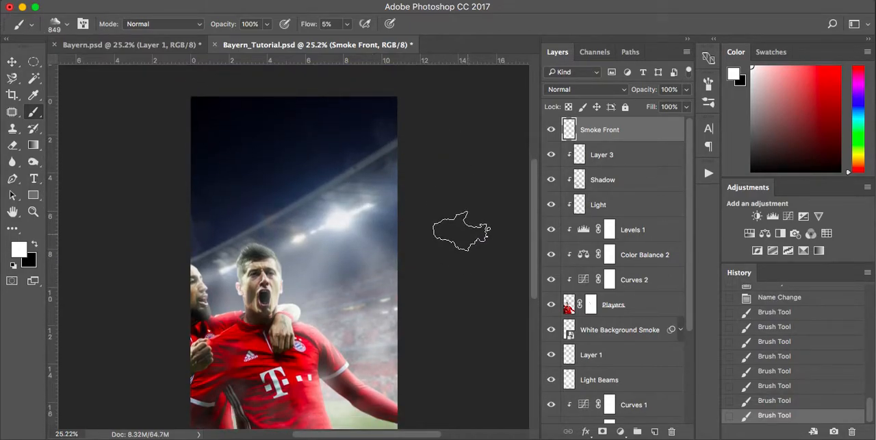
{"action": "scroll", "coordinate": [461, 231], "scroll_direction": "left", "scroll_amount": 1}
{"action": "scroll", "coordinate": [462, 226], "scroll_direction": "down", "scroll_amount": 2}
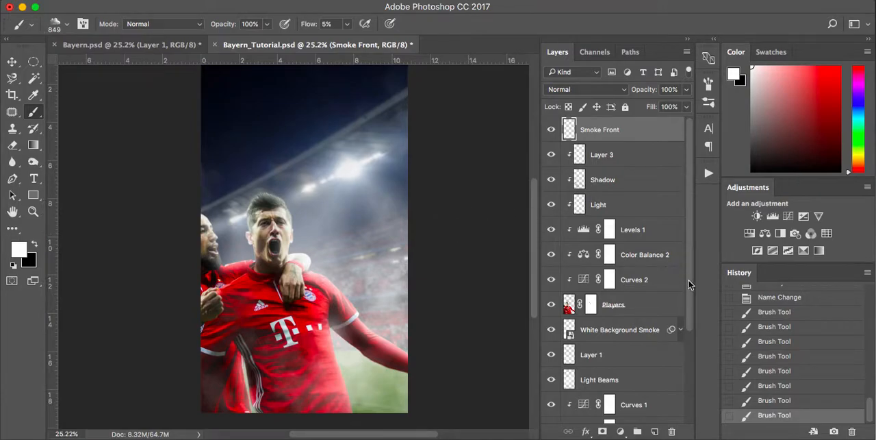
{"action": "left_click", "coordinate": [793, 371]}
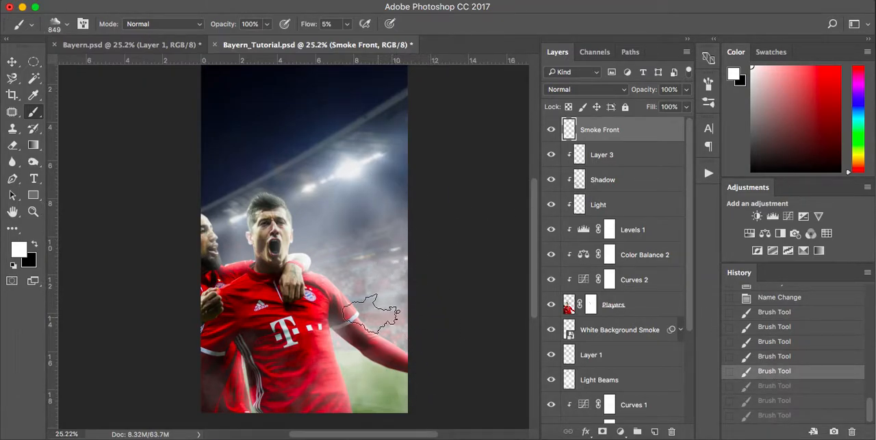
Paint additional smoke strokes around the poster's side edges at 5% flow on the Smoke Front layer.
{"action": "left_click", "coordinate": [175, 192]}
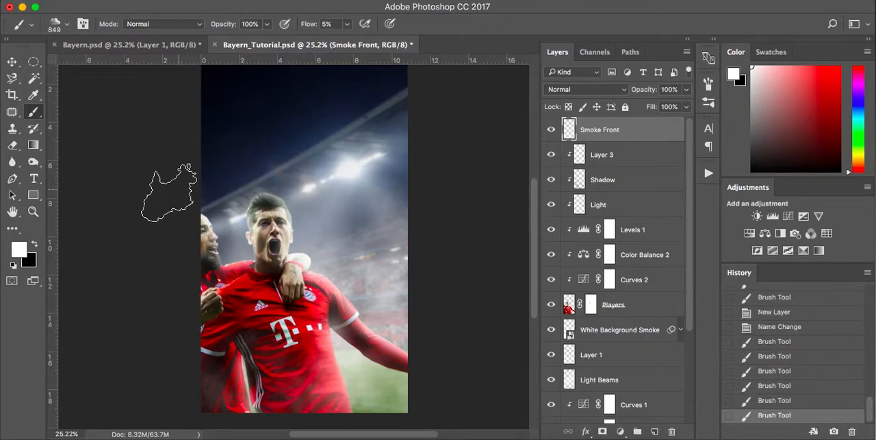
{"action": "left_click", "coordinate": [185, 205]}
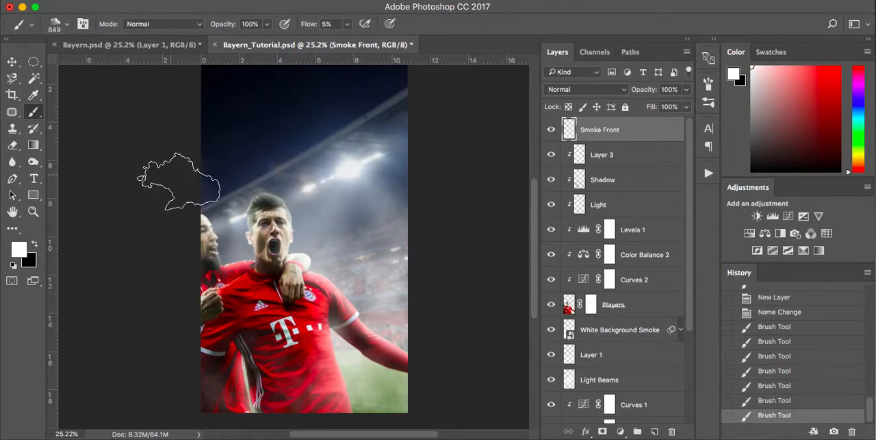
{"action": "left_click", "coordinate": [434, 85]}
{"action": "scroll", "coordinate": [482, 171], "scroll_direction": "up", "scroll_amount": 3}
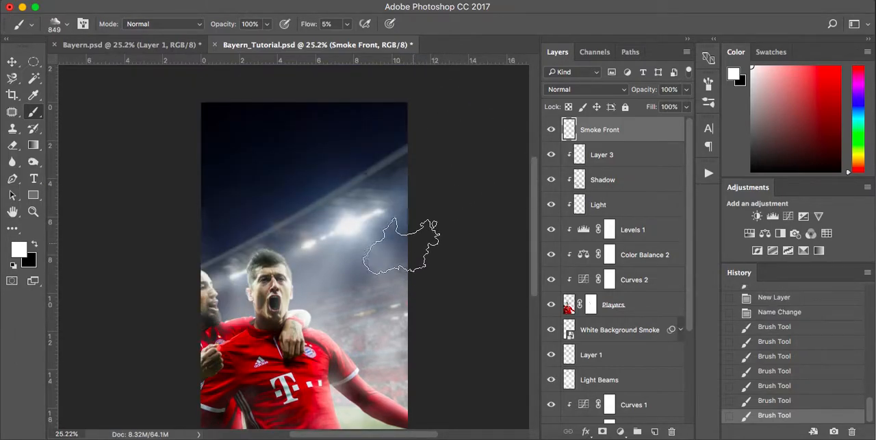
{"action": "scroll", "coordinate": [449, 304], "scroll_direction": "down", "scroll_amount": 5}
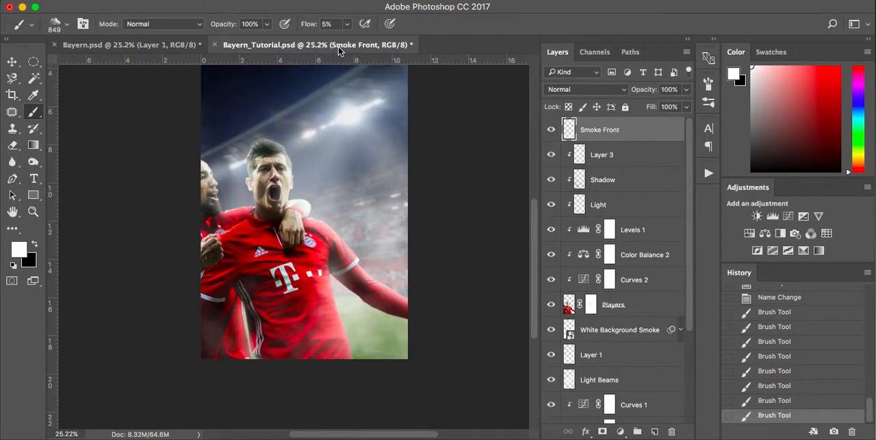
Reduce the brush flow to 2% and paint fainter smoke across the players' torsos and arms.
{"action": "left_click_drag", "start_coordinate": [347, 25], "coordinate": [345, 29]}
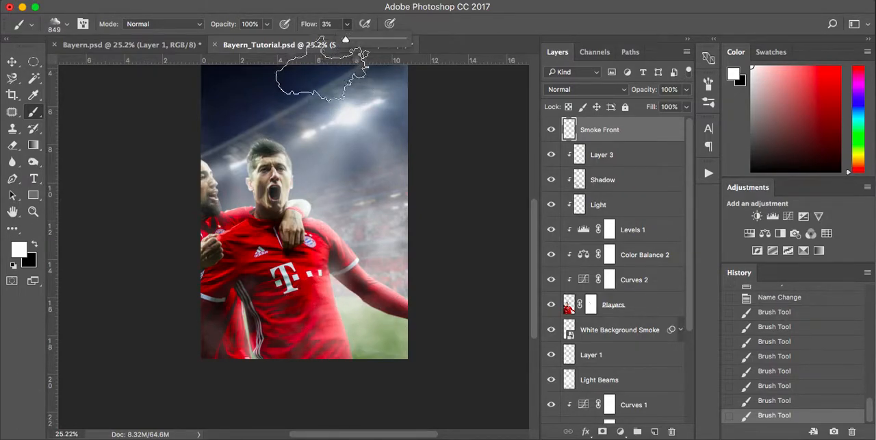
{"action": "mouse_move", "coordinate": [332, 316]}
{"action": "left_mouse_down"}
{"action": "mouse_move", "coordinate": [333, 306]}
{"action": "mouse_move", "coordinate": [198, 279]}
{"action": "mouse_move", "coordinate": [206, 273]}
{"action": "left_mouse_up"}
{"action": "left_click_drag", "start_coordinate": [345, 257], "coordinate": [199, 252]}
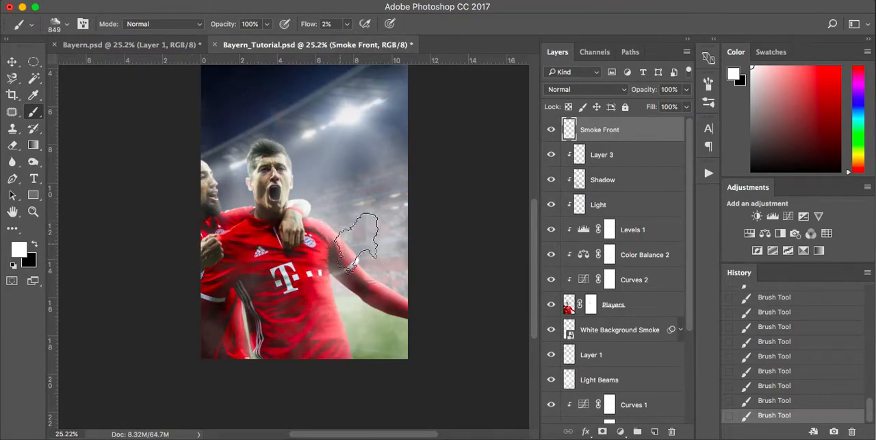
Convert the Smoke Front layer to a smart object.
{"action": "right_click", "coordinate": [625, 135]}
{"action": "scroll", "coordinate": [673, 407], "scroll_direction": "down", "scroll_amount": 1}
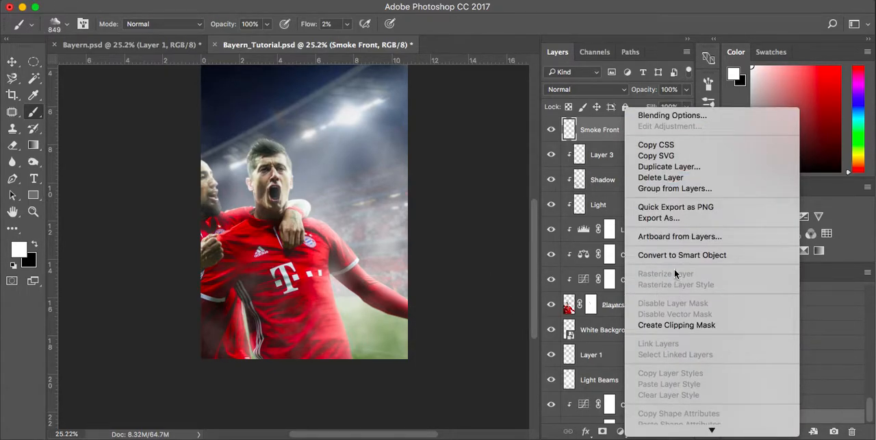
{"action": "left_click", "coordinate": [679, 258]}
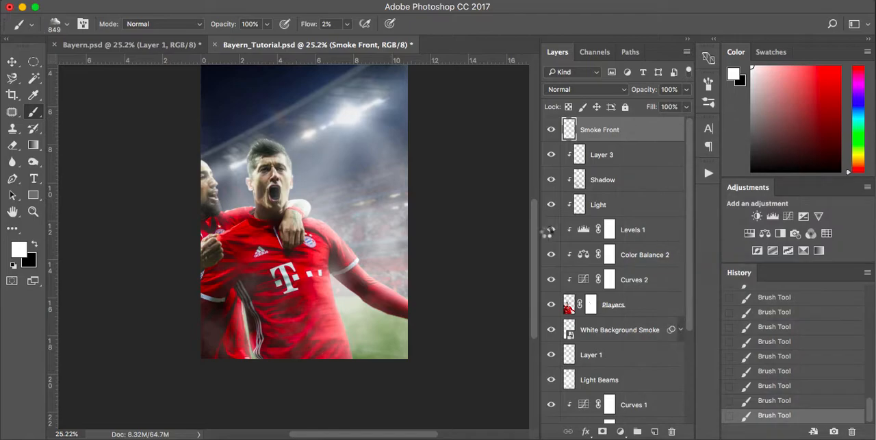
Apply a Gaussian Blur with a 7-pixel radius to Smoke Front, comparing the smoke with the preview off and on.
{"action": "left_click", "coordinate": [317, 0]}
{"action": "left_click", "coordinate": [324, 7]}
{"action": "left_click", "coordinate": [320, 1]}
{"action": "left_click", "coordinate": [314, 14]}
{"action": "left_click", "coordinate": [319, 1]}
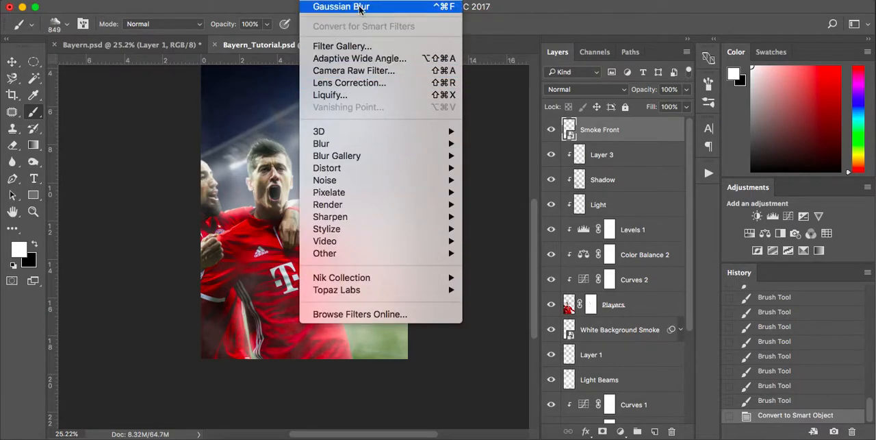
{"action": "mouse_move", "coordinate": [353, 166]}
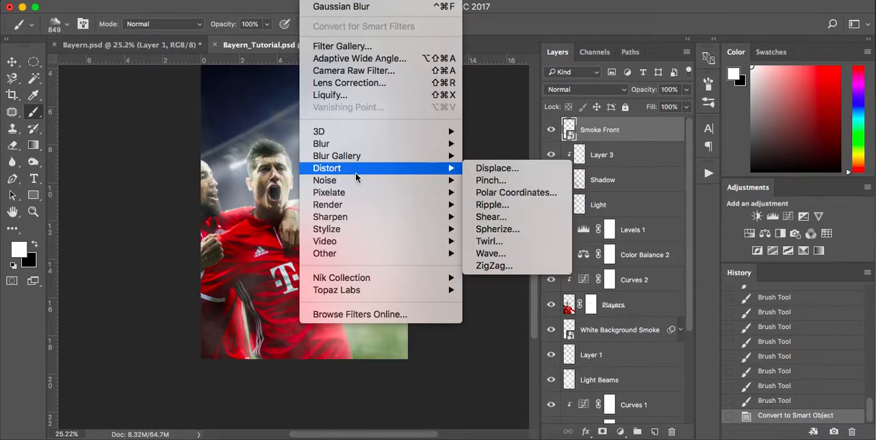
{"action": "mouse_move", "coordinate": [363, 143]}
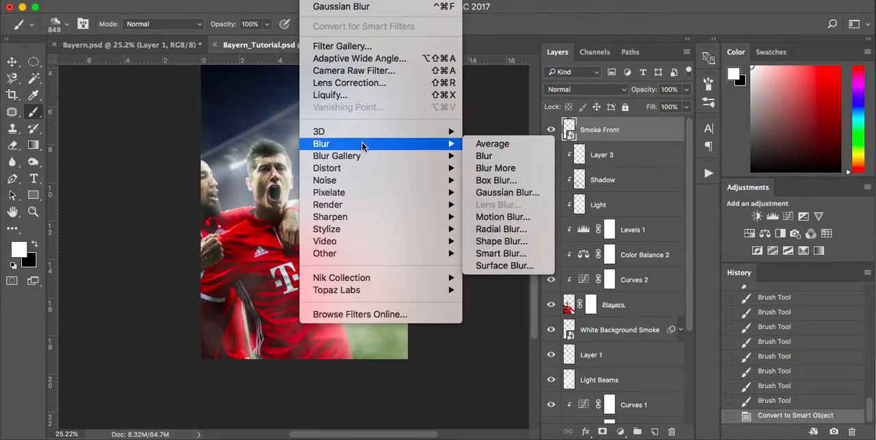
{"action": "left_click", "coordinate": [498, 193]}
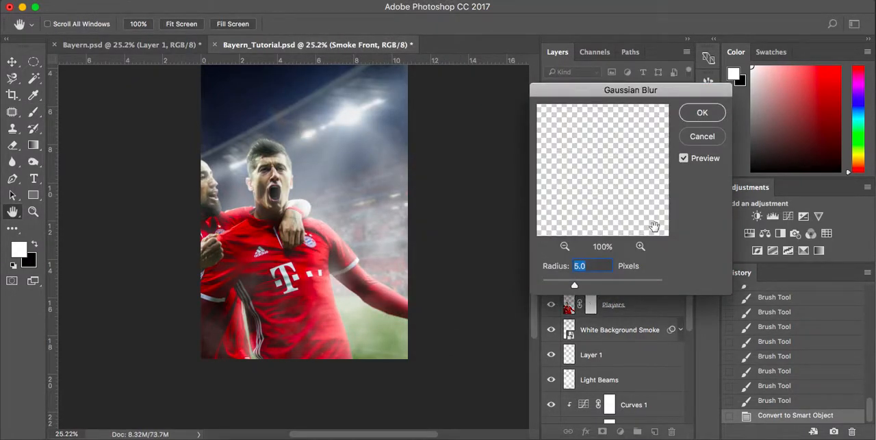
{"action": "left_click", "coordinate": [683, 159]}
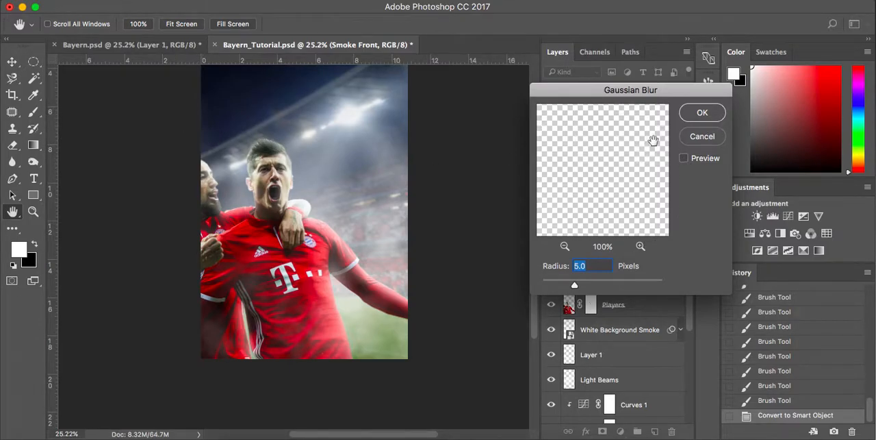
{"action": "left_click", "coordinate": [684, 158]}
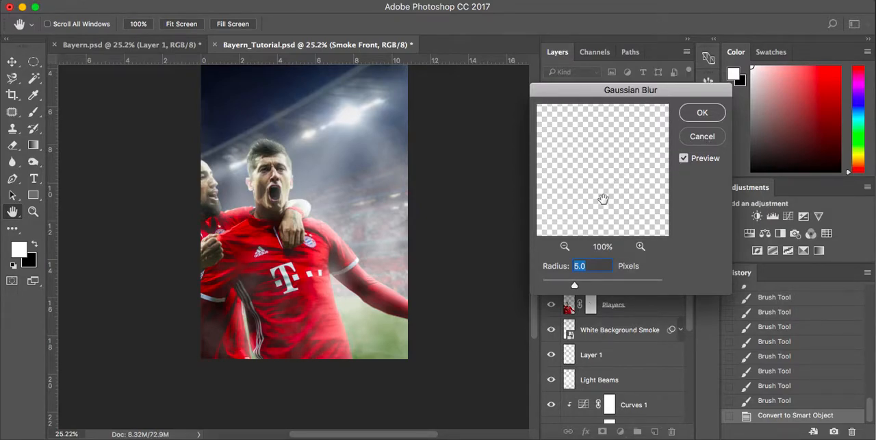
{"action": "type", "text": "7"}
{"action": "left_click", "coordinate": [703, 112]}
Add a Curves adjustment layer above Smoke Front, lowering input 127 to output 109 and raising the black point to output 36.
{"action": "scroll", "coordinate": [403, 184], "scroll_direction": "up", "scroll_amount": 4}
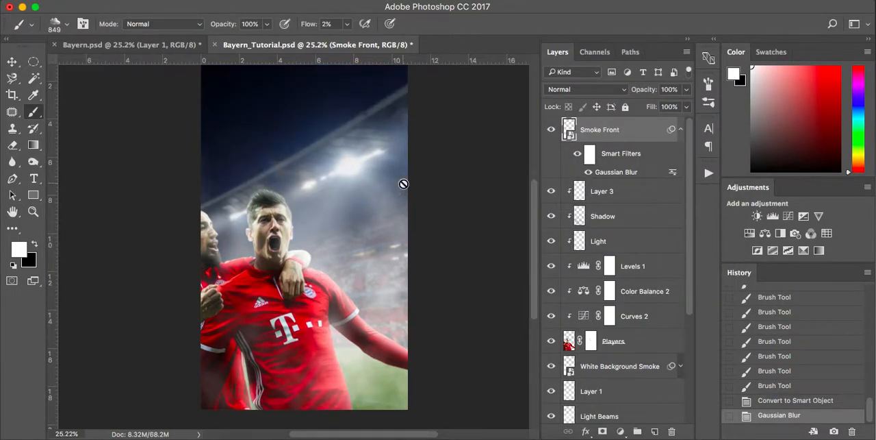
{"action": "scroll", "coordinate": [403, 184], "scroll_direction": "up", "scroll_amount": 2}
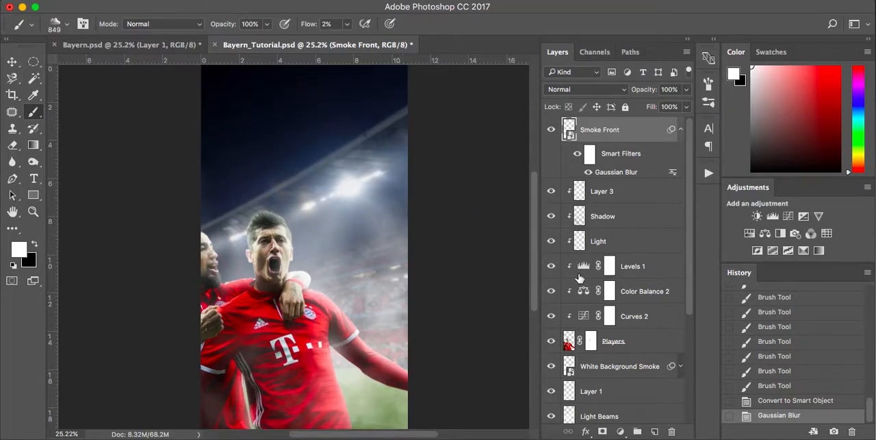
{"action": "left_click", "coordinate": [620, 431]}
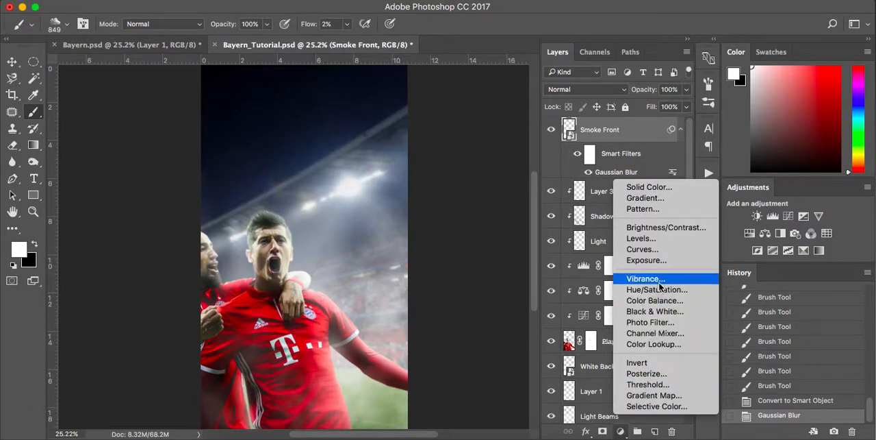
{"action": "left_click", "coordinate": [667, 250]}
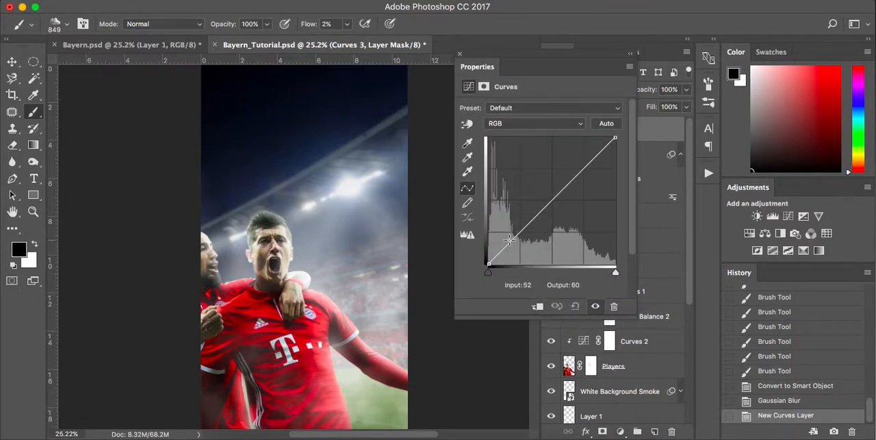
{"action": "left_click", "coordinate": [552, 202]}
{"action": "left_click_drag", "start_coordinate": [551, 201], "coordinate": [552, 210]}
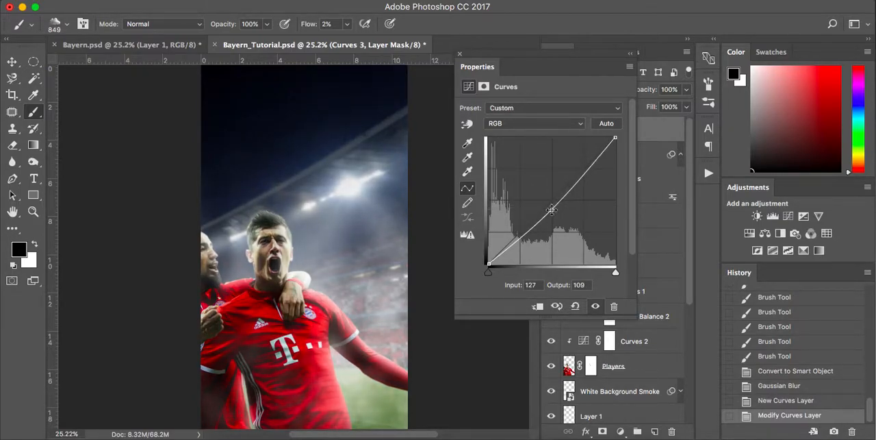
{"action": "left_click_drag", "start_coordinate": [489, 263], "coordinate": [486, 244]}
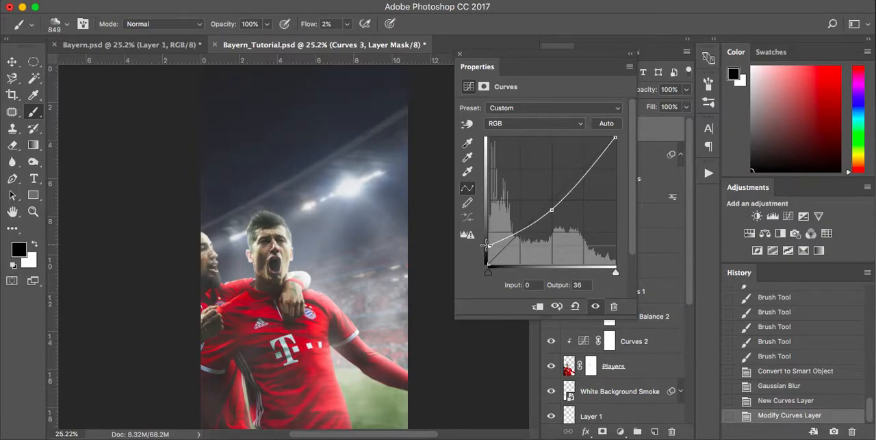
Lower the Curves 3 black point to output 27 and compare the image with the adjustment off and on.
{"action": "mouse_move", "coordinate": [486, 244]}
{"action": "left_mouse_down"}
{"action": "mouse_move", "coordinate": [481, 211]}
{"action": "mouse_move", "coordinate": [470, 247]}
{"action": "left_mouse_up"}
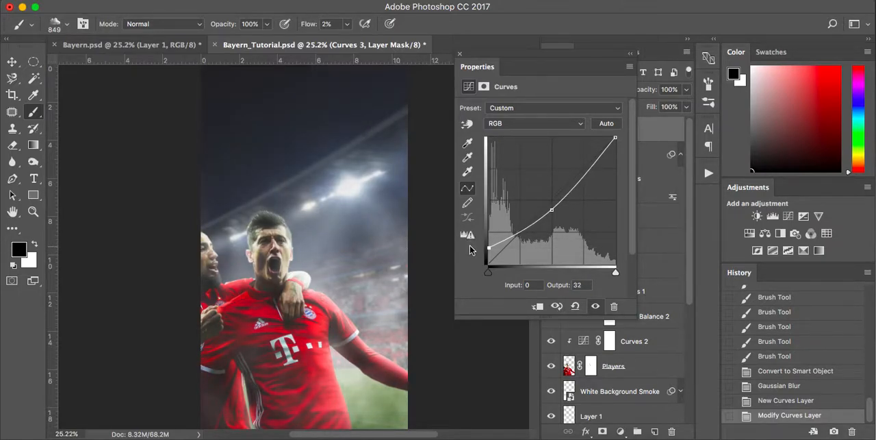
{"action": "left_click", "coordinate": [595, 307]}
{"action": "left_click", "coordinate": [595, 307]}
{"action": "left_click_drag", "start_coordinate": [489, 248], "coordinate": [487, 250]}
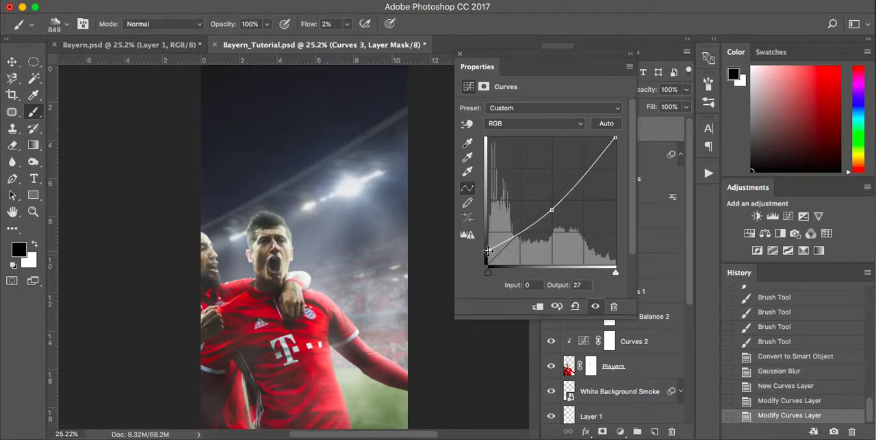
{"action": "left_click", "coordinate": [596, 306]}
{"action": "left_click", "coordinate": [596, 308]}
{"action": "left_click", "coordinate": [597, 308]}
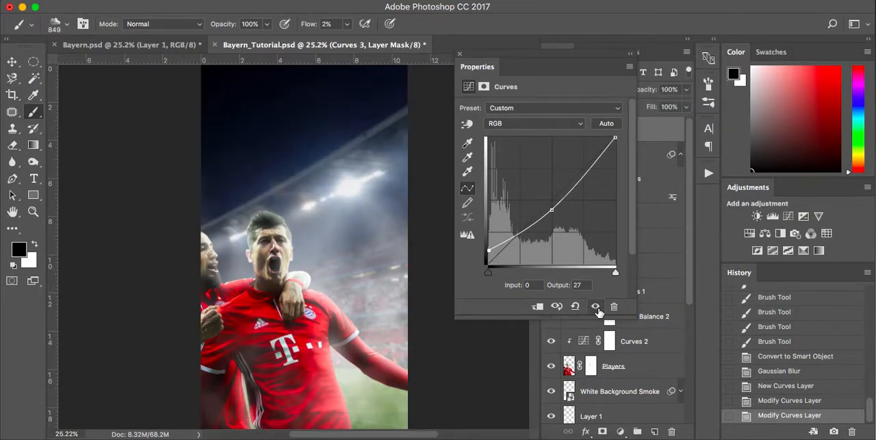
{"action": "left_click", "coordinate": [596, 307]}
{"action": "left_click", "coordinate": [596, 307]}
{"action": "left_click", "coordinate": [597, 307]}
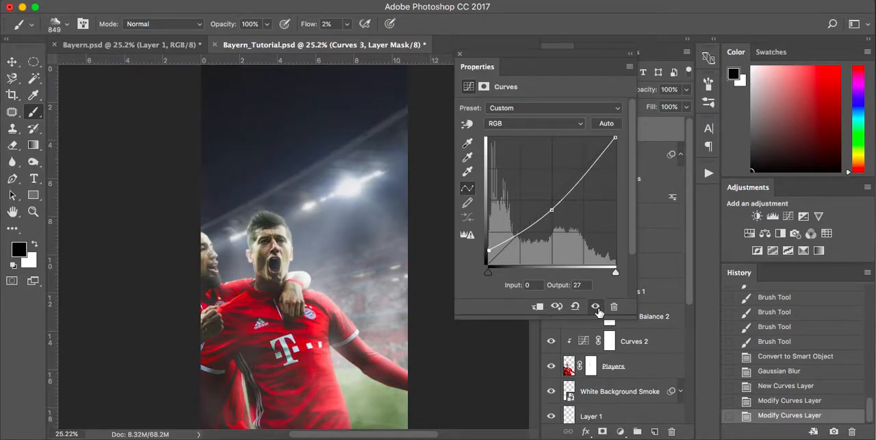
{"action": "left_click", "coordinate": [460, 54]}
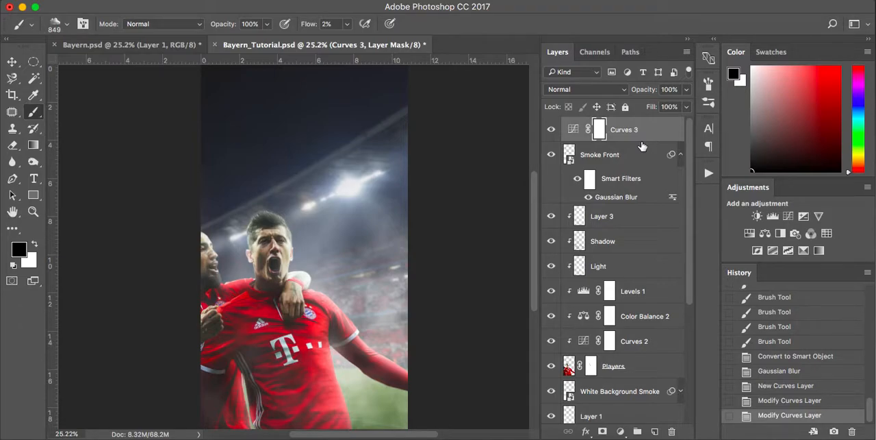
Stamp all visible layers into a new layer above Curves 3 and convert it to a smart object.
{"action": "key", "text": "x"}
{"action": "key", "text": "ctrl+alt+shift+e"}
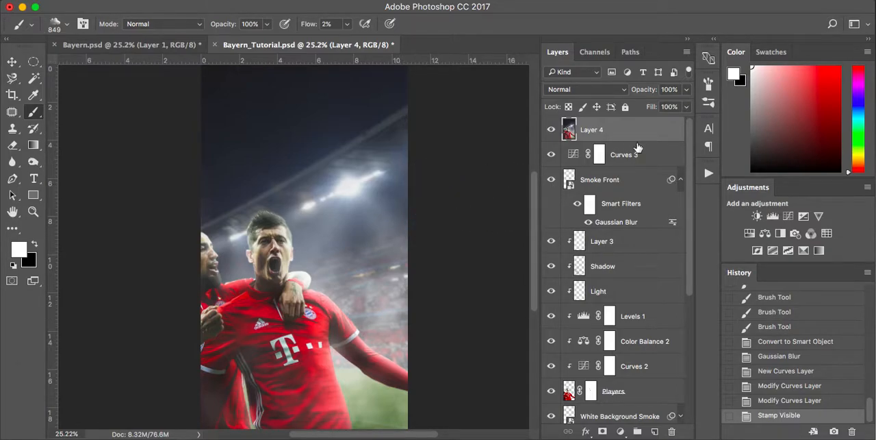
{"action": "right_click", "coordinate": [638, 130]}
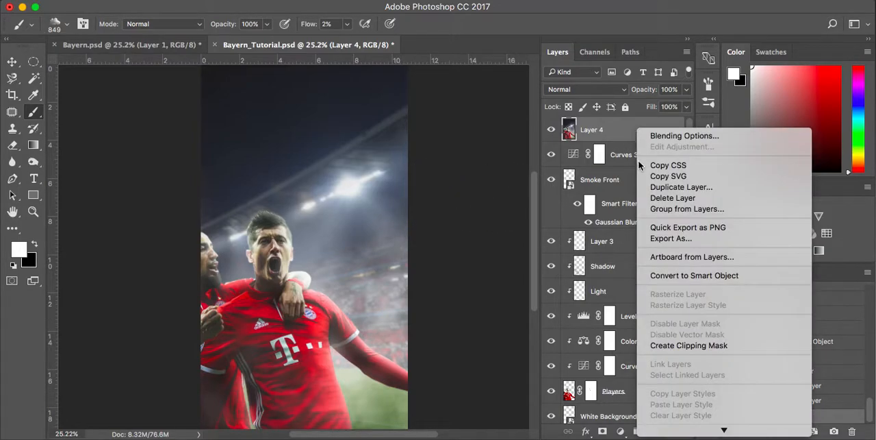
{"action": "left_click", "coordinate": [686, 274]}
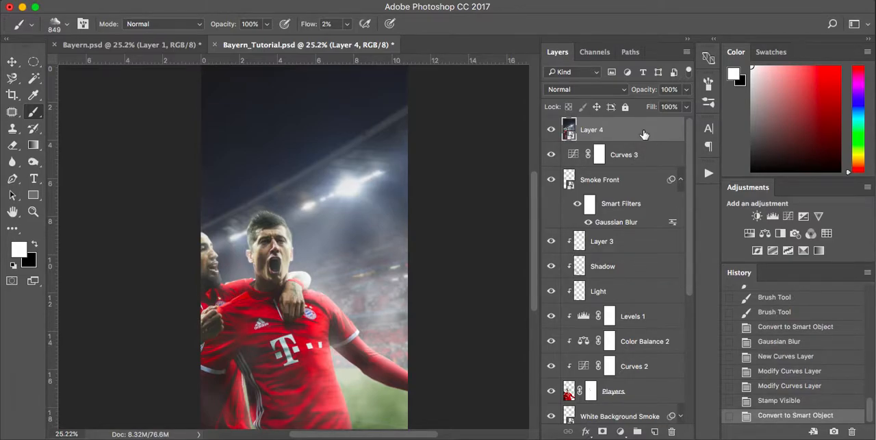
Open the Lens Flare filter for the merged smart object and compare its lens types at 125% brightness.
{"action": "left_click", "coordinate": [322, 1]}
{"action": "mouse_move", "coordinate": [345, 200]}
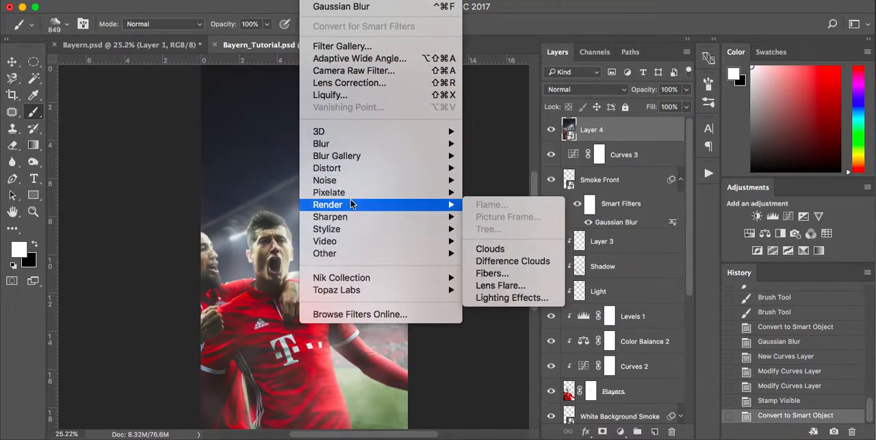
{"action": "left_click", "coordinate": [512, 285]}
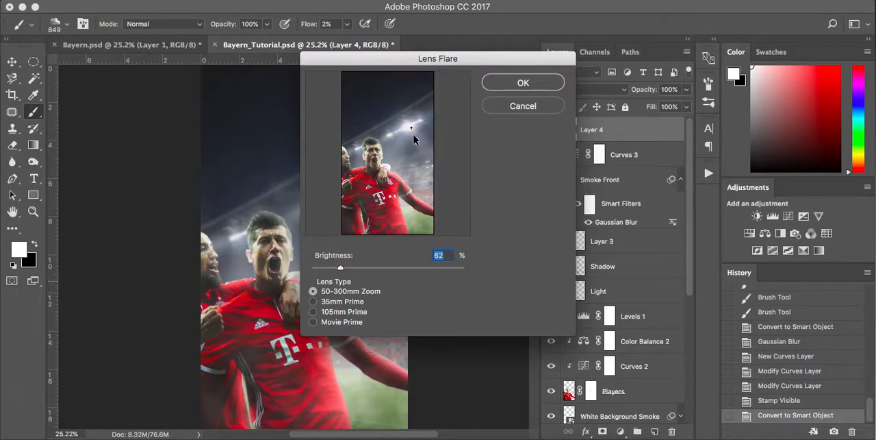
{"action": "left_click", "coordinate": [313, 312]}
{"action": "left_click", "coordinate": [313, 301]}
{"action": "left_click_drag", "start_coordinate": [342, 269], "coordinate": [375, 270]}
{"action": "left_click", "coordinate": [313, 291]}
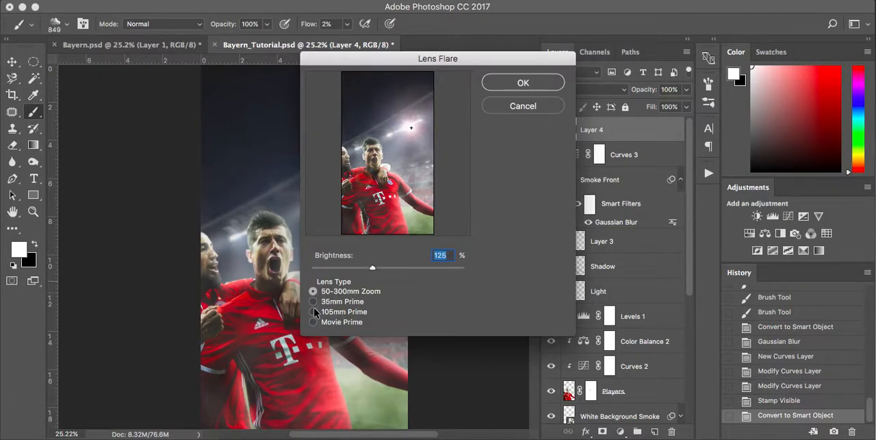
{"action": "left_click", "coordinate": [314, 312]}
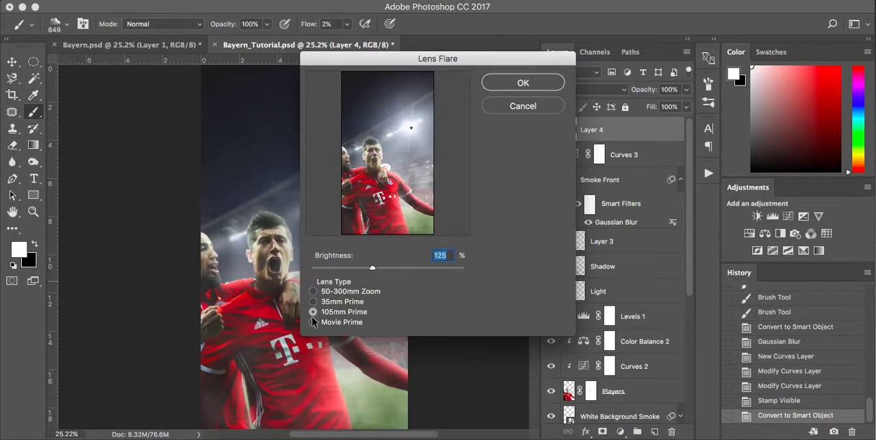
{"action": "left_click", "coordinate": [313, 301]}
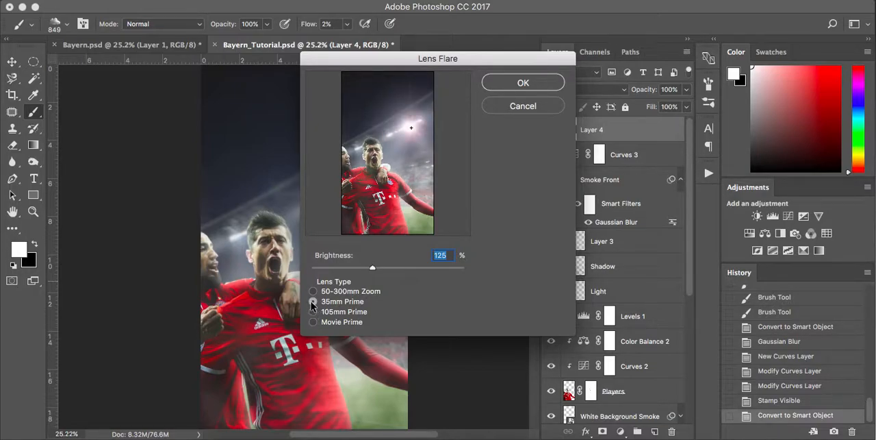
{"action": "left_click", "coordinate": [313, 322]}
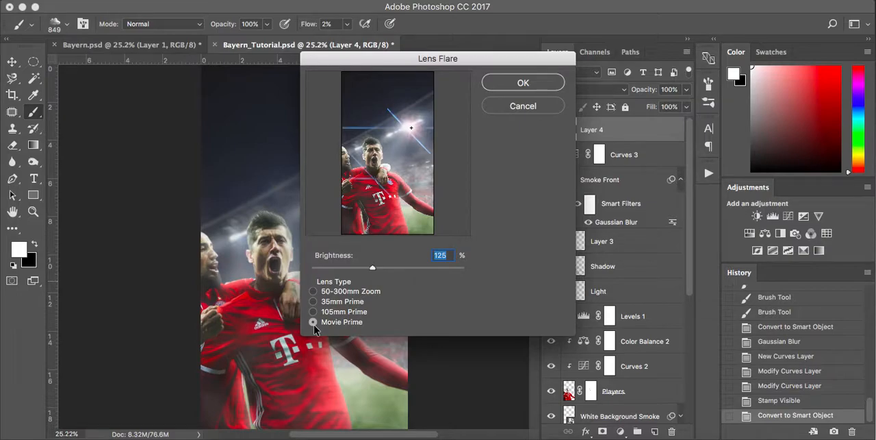
Apply a 35mm Prime lens flare at reduced brightness over the brightest floodlight, comparing the image with the merged layer hidden and shown.
{"action": "left_click", "coordinate": [313, 302]}
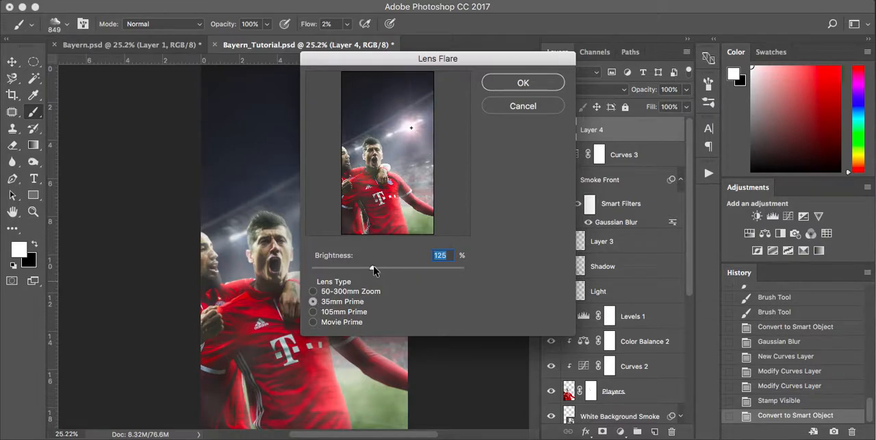
{"action": "left_click_drag", "start_coordinate": [373, 269], "coordinate": [337, 264]}
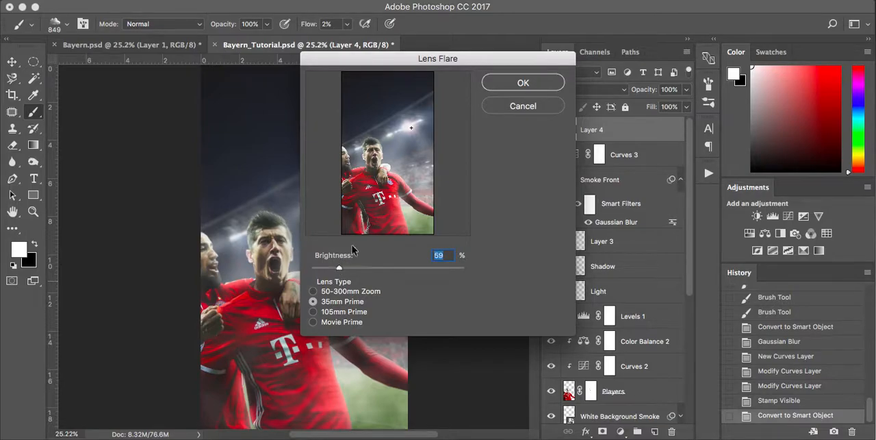
{"action": "mouse_move", "coordinate": [410, 127]}
{"action": "left_mouse_down"}
{"action": "mouse_move", "coordinate": [377, 139]}
{"action": "mouse_move", "coordinate": [408, 126]}
{"action": "mouse_move", "coordinate": [391, 141]}
{"action": "mouse_move", "coordinate": [409, 127]}
{"action": "left_mouse_up"}
{"action": "mouse_move", "coordinate": [340, 266]}
{"action": "left_mouse_down"}
{"action": "mouse_move", "coordinate": [404, 270]}
{"action": "mouse_move", "coordinate": [344, 267]}
{"action": "left_mouse_up"}
{"action": "left_click", "coordinate": [535, 81]}
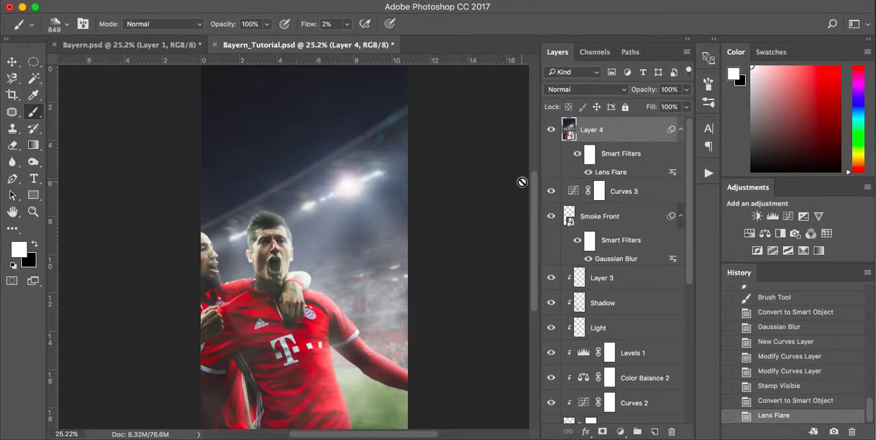
{"action": "left_click", "coordinate": [554, 129]}
{"action": "left_click", "coordinate": [553, 128]}
Switch to the Move tool and review the layer stack down to the Background layer.
{"action": "key", "text": "v"}
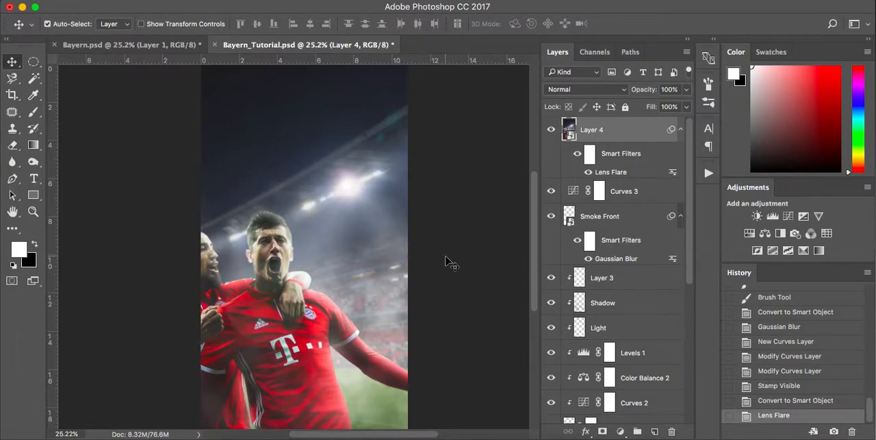
{"action": "scroll", "coordinate": [567, 293], "scroll_direction": "down", "scroll_amount": 10}
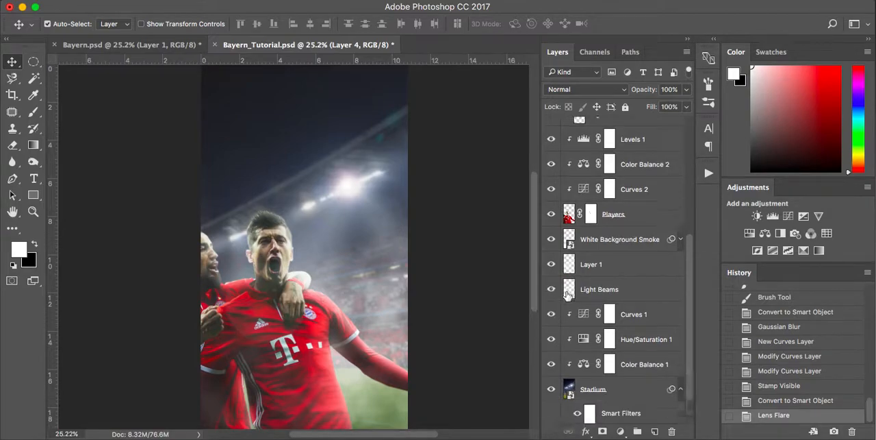
{"action": "scroll", "coordinate": [567, 293], "scroll_direction": "down", "scroll_amount": 2}
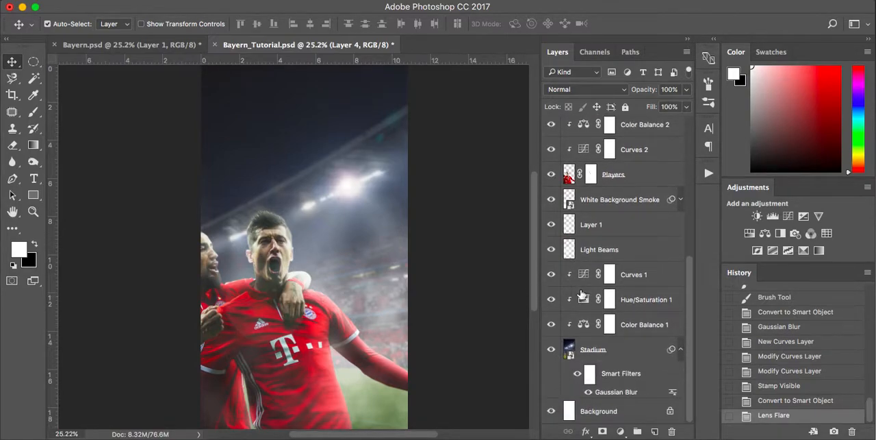
{"action": "scroll", "coordinate": [587, 291], "scroll_direction": "up", "scroll_amount": 12}
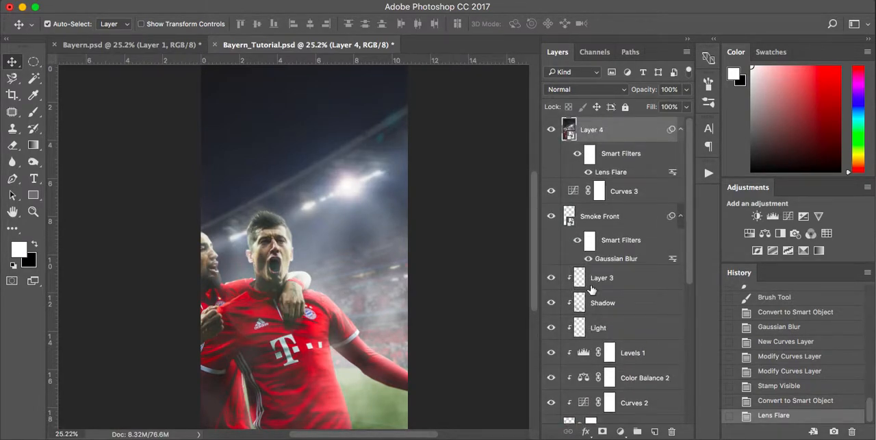